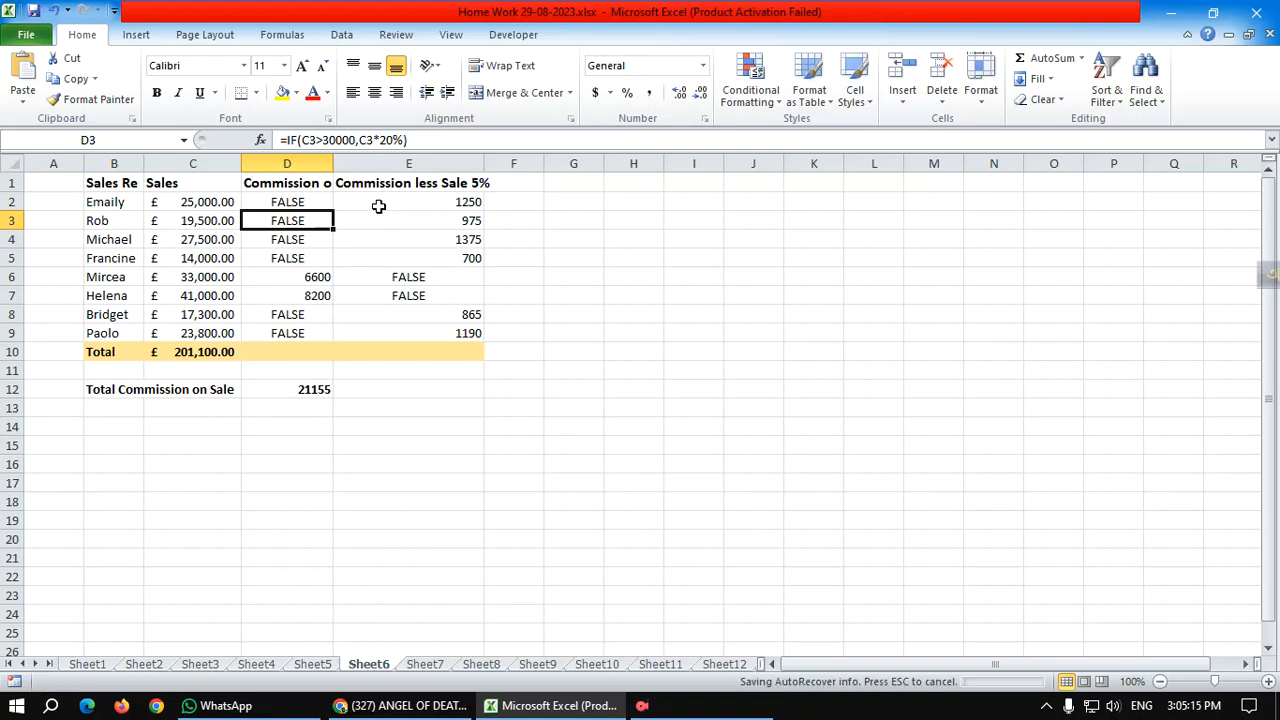
# - Widen column D to fit its Commission on Sale heading and review the IF formulas in D2 and E2
pyautogui.moveTo(333, 165); pyautogui.dragTo(387, 165)
pyautogui.click(268, 202)
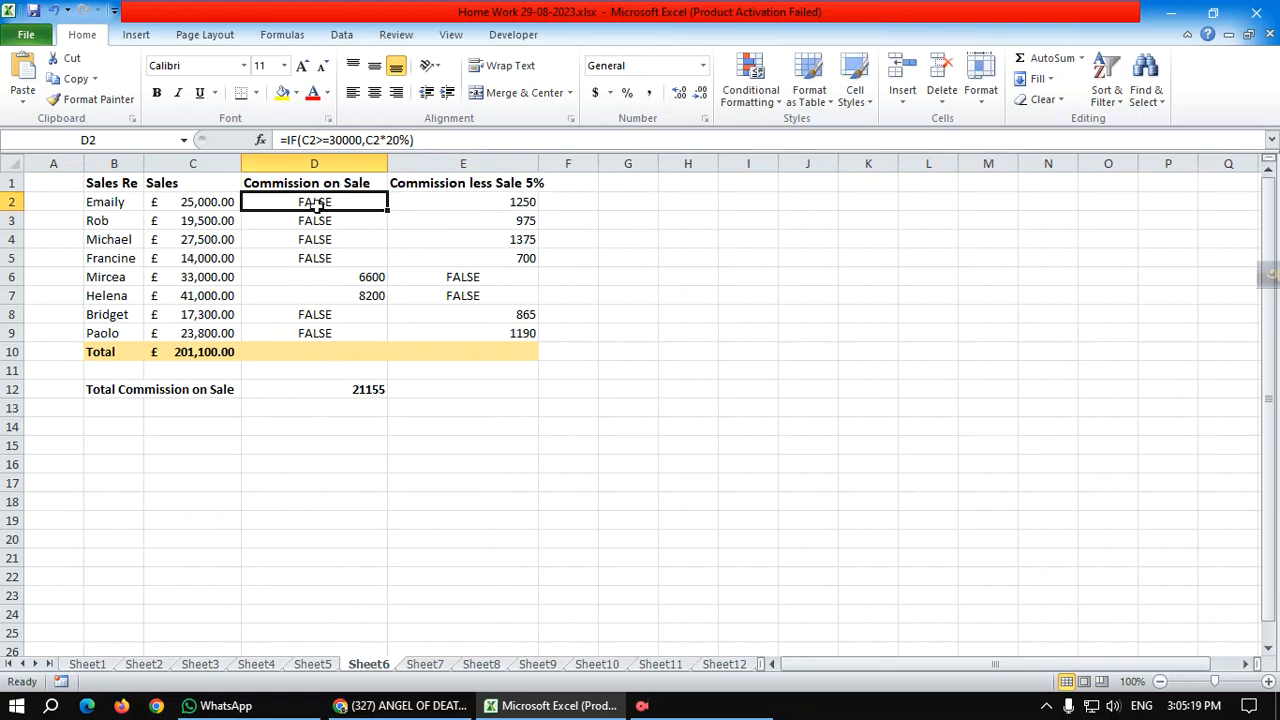
pyautogui.click(488, 201)
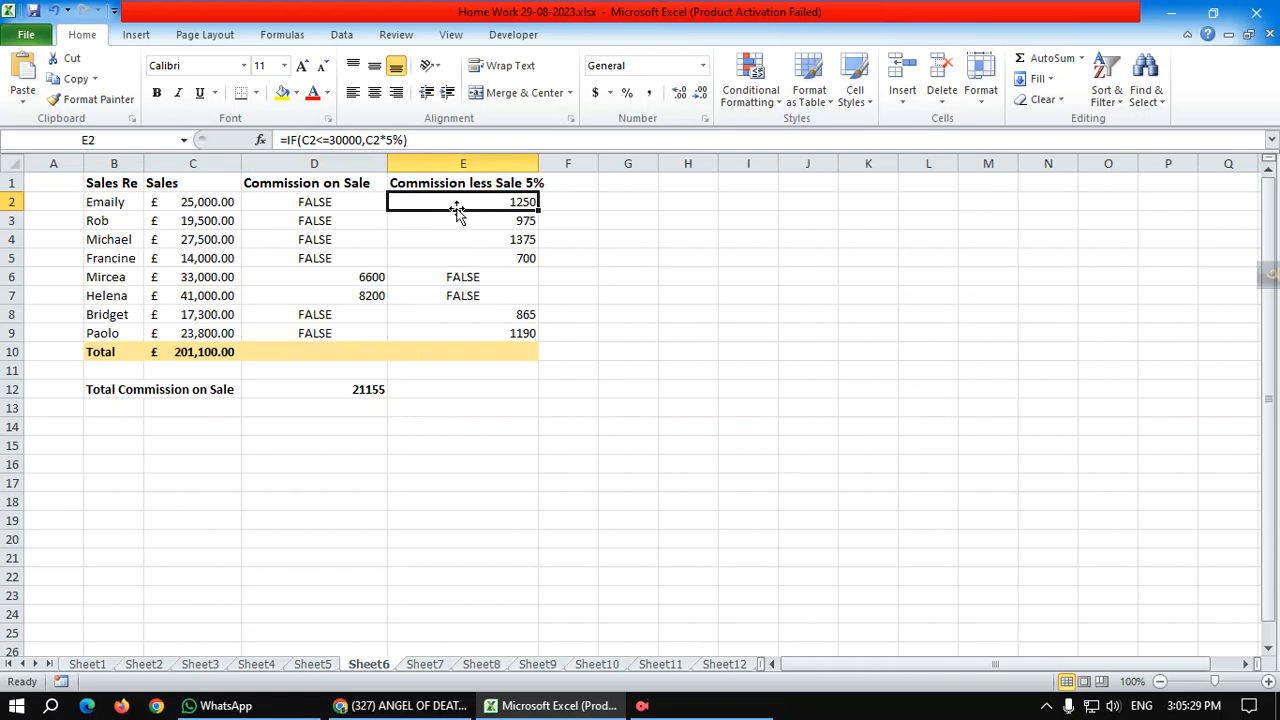
pyautogui.click(576, 203)
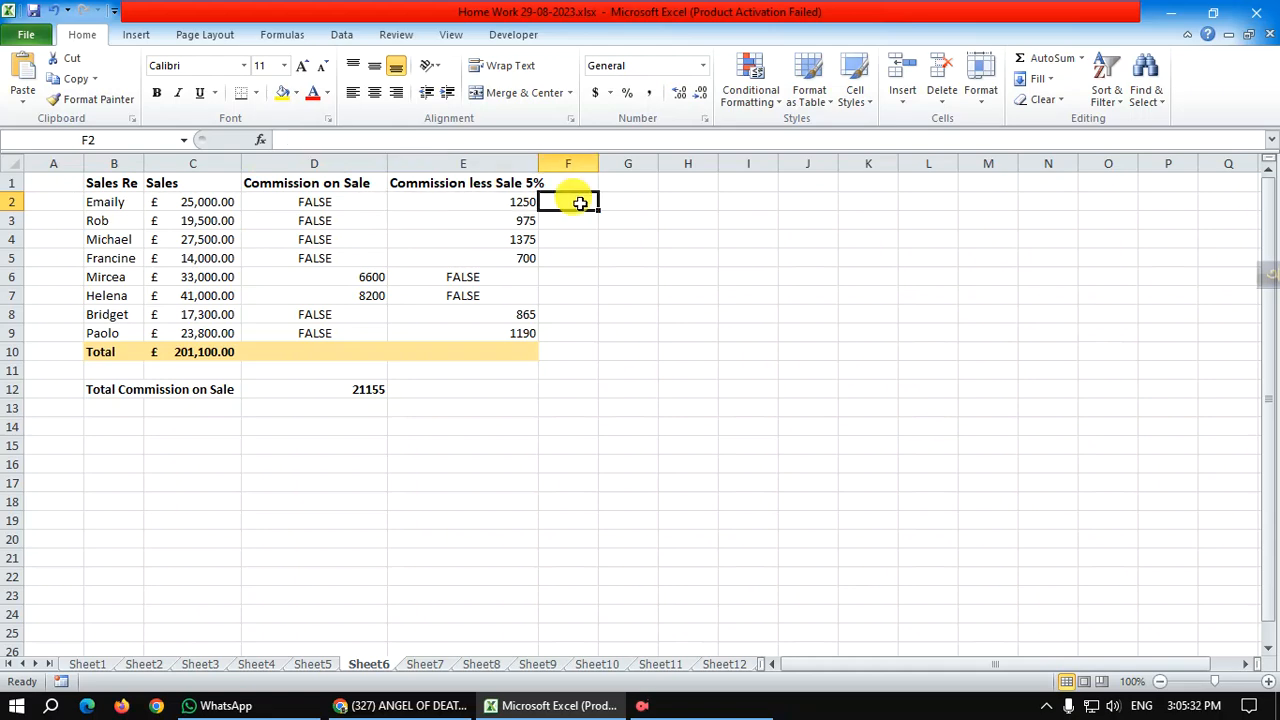
pyautogui.click(304, 201)
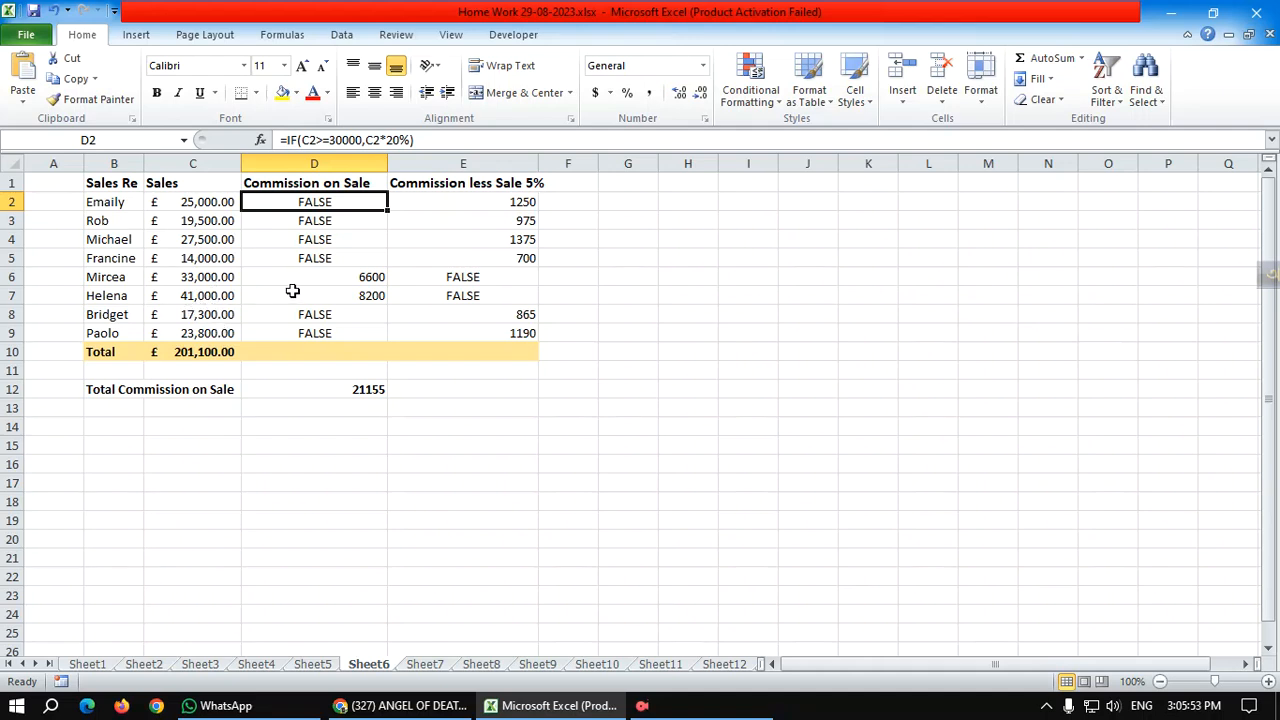
pyautogui.click(579, 203)
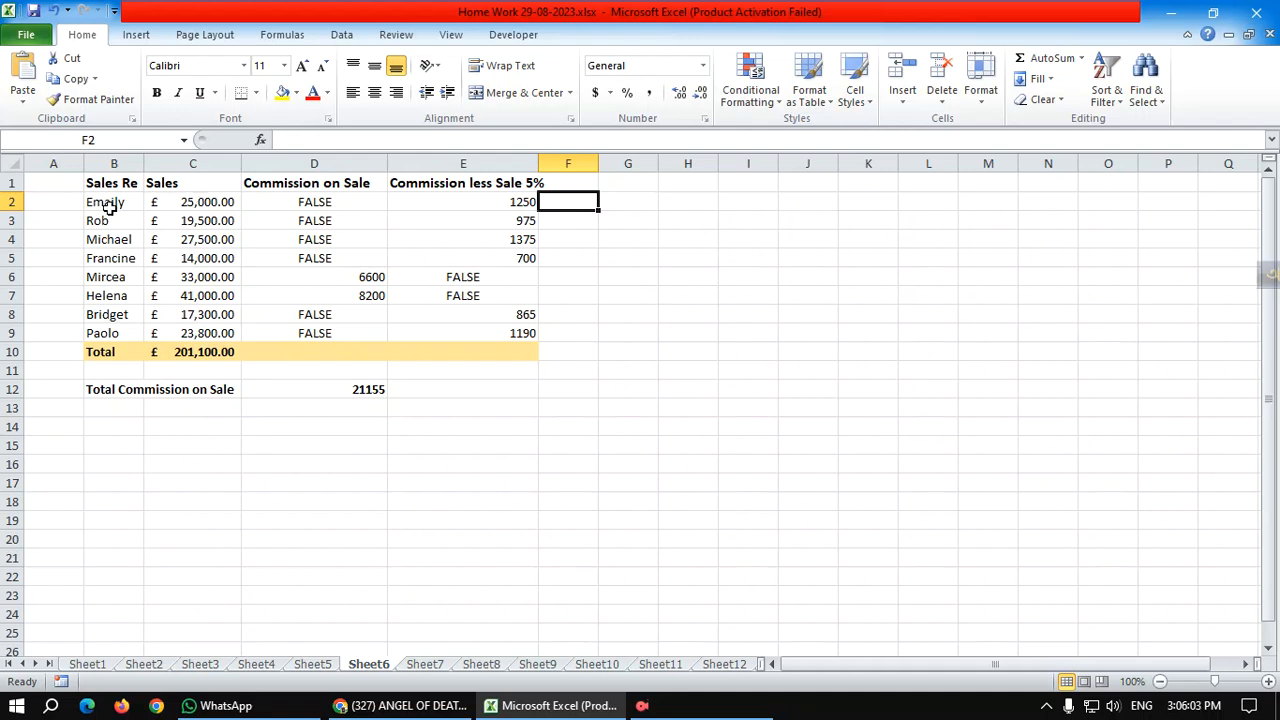
pyautogui.click(188, 202)
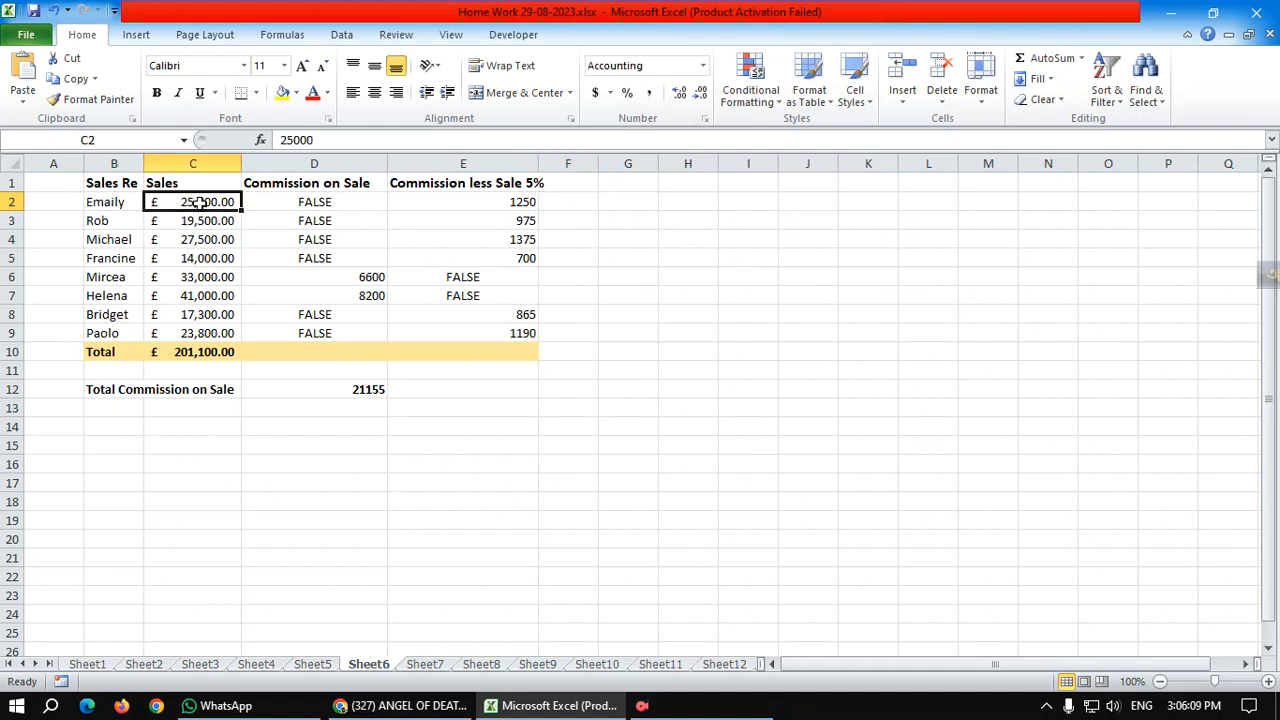
pyautogui.click(287, 204)
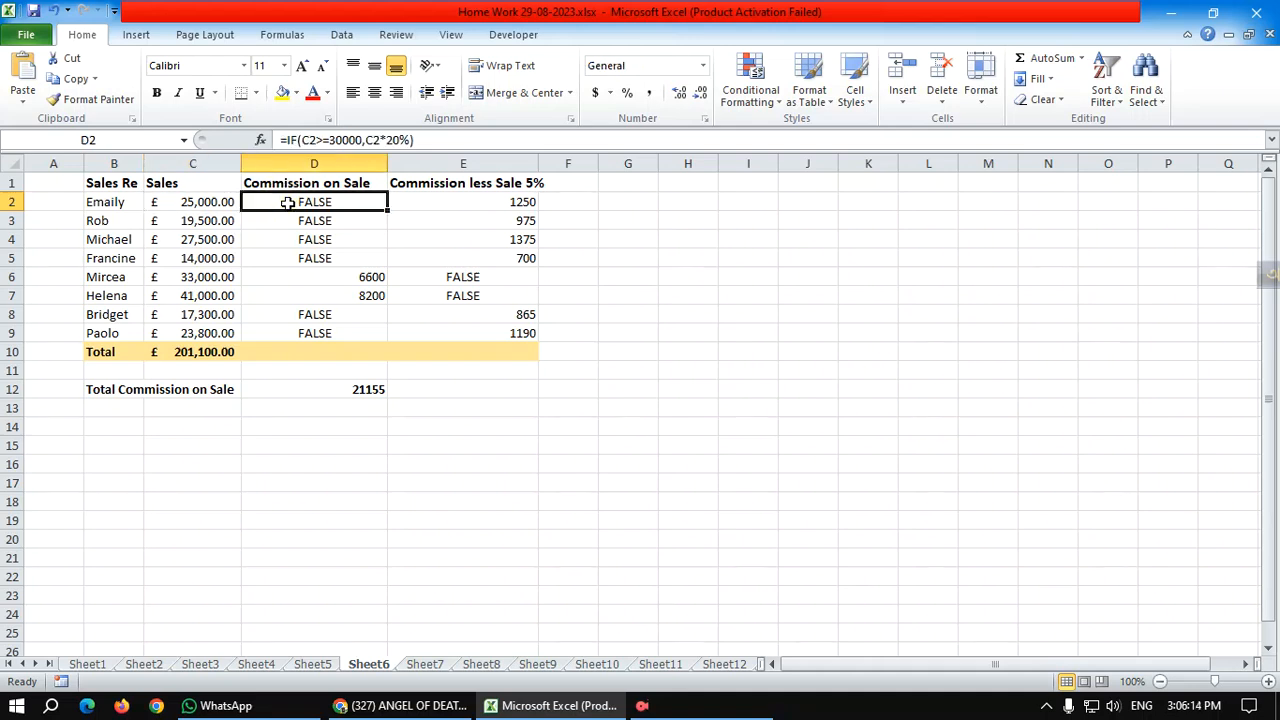
# - Enter the formula =IF(C2>=25000,C2*5%) in cell F2, dismissing the Filter Keys prompt
pyautogui.click(575, 200)
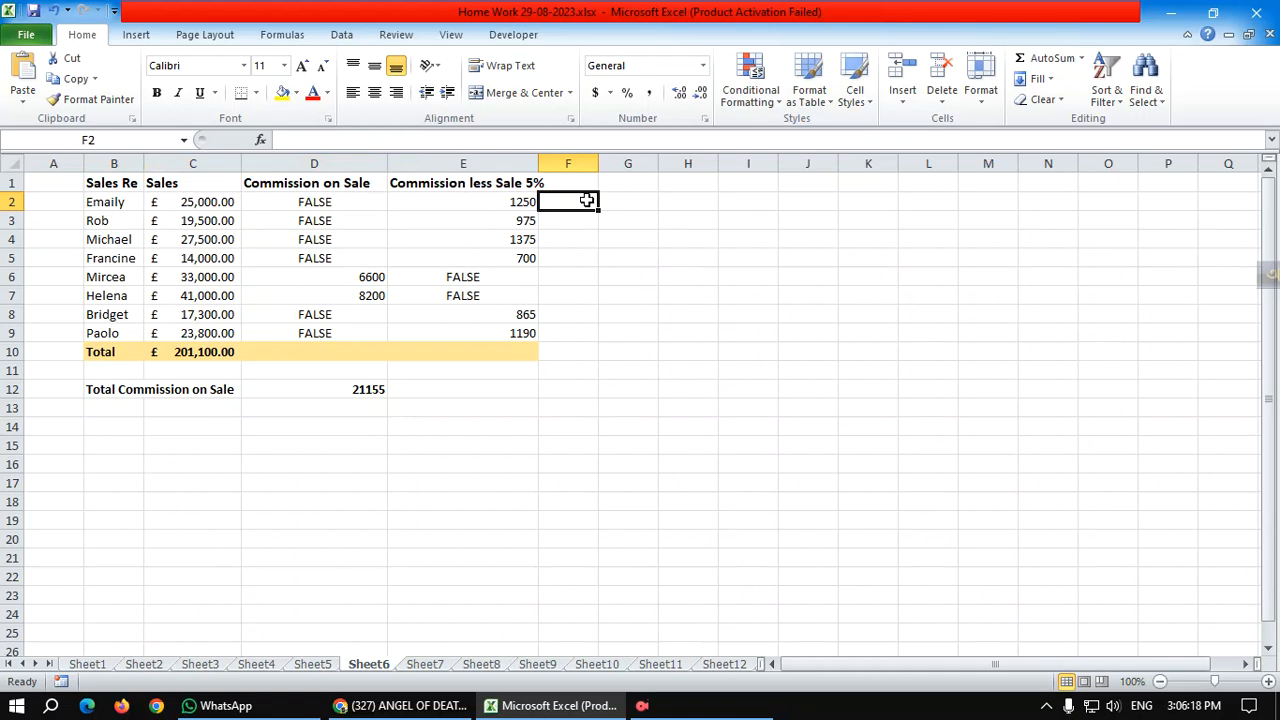
pyautogui.write('=')
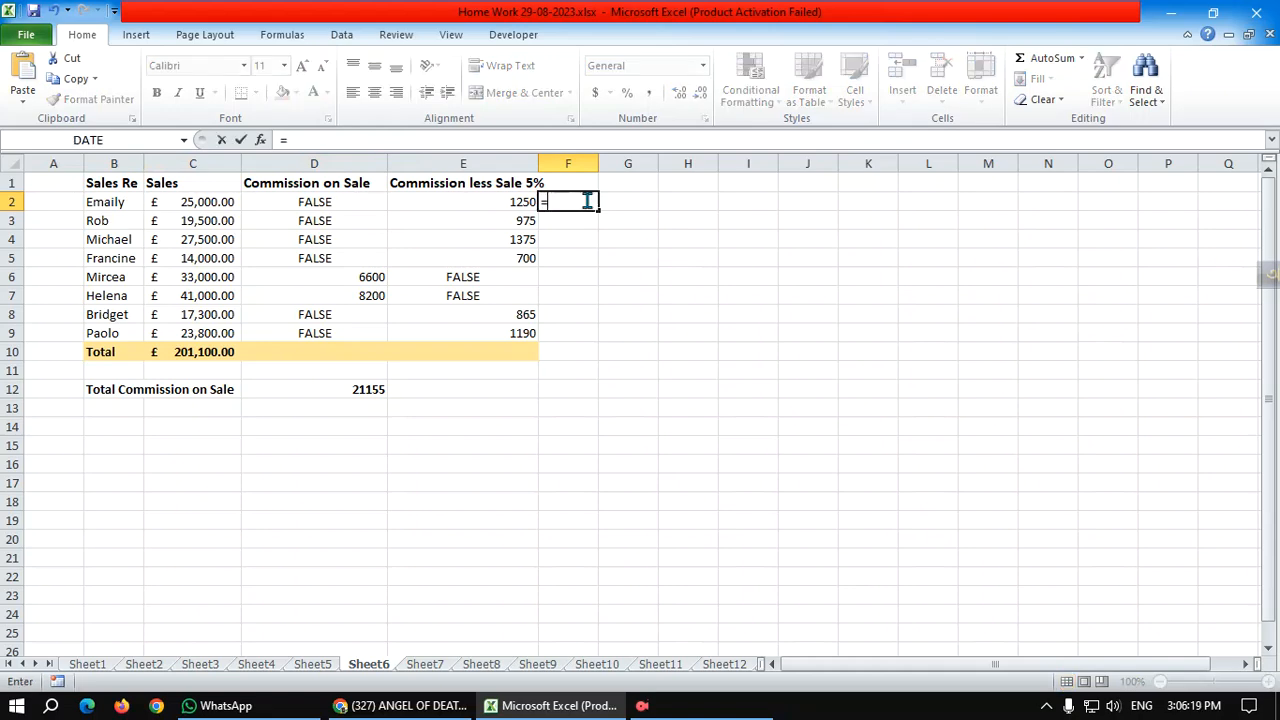
pyautogui.write('if')
pyautogui.press('BackSpace')
pyautogui.write('(')
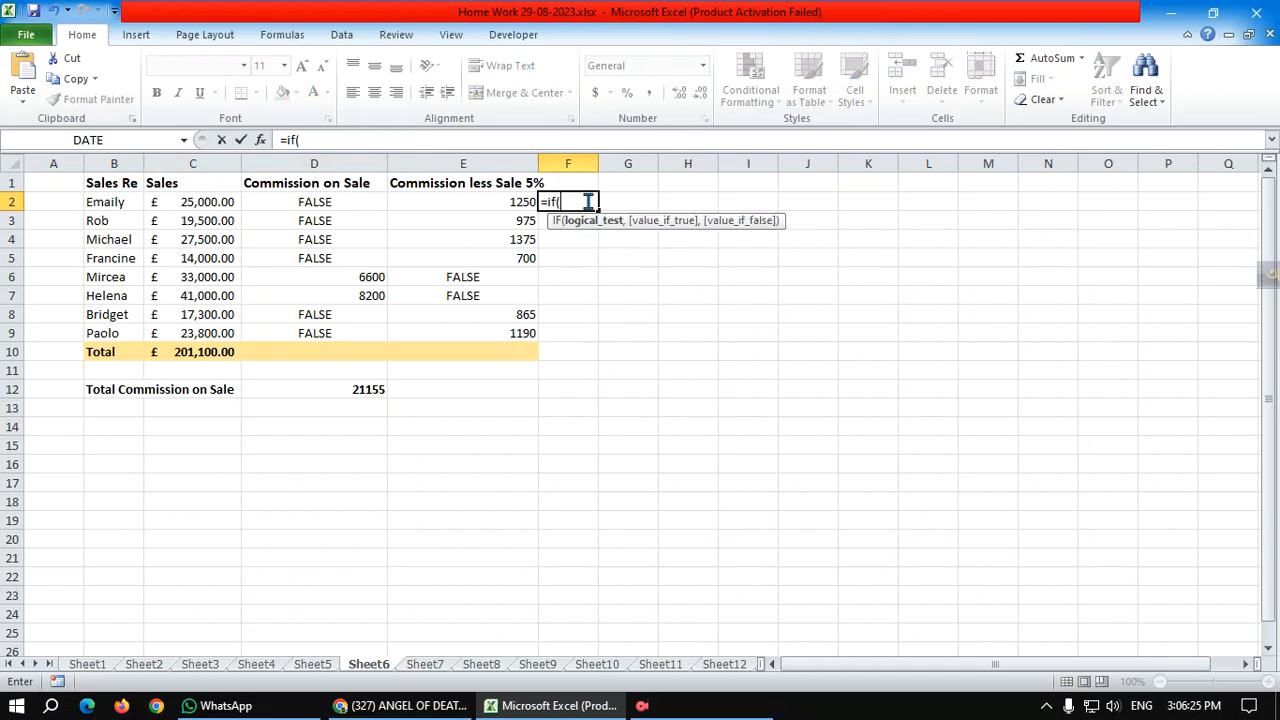
pyautogui.click(209, 202)
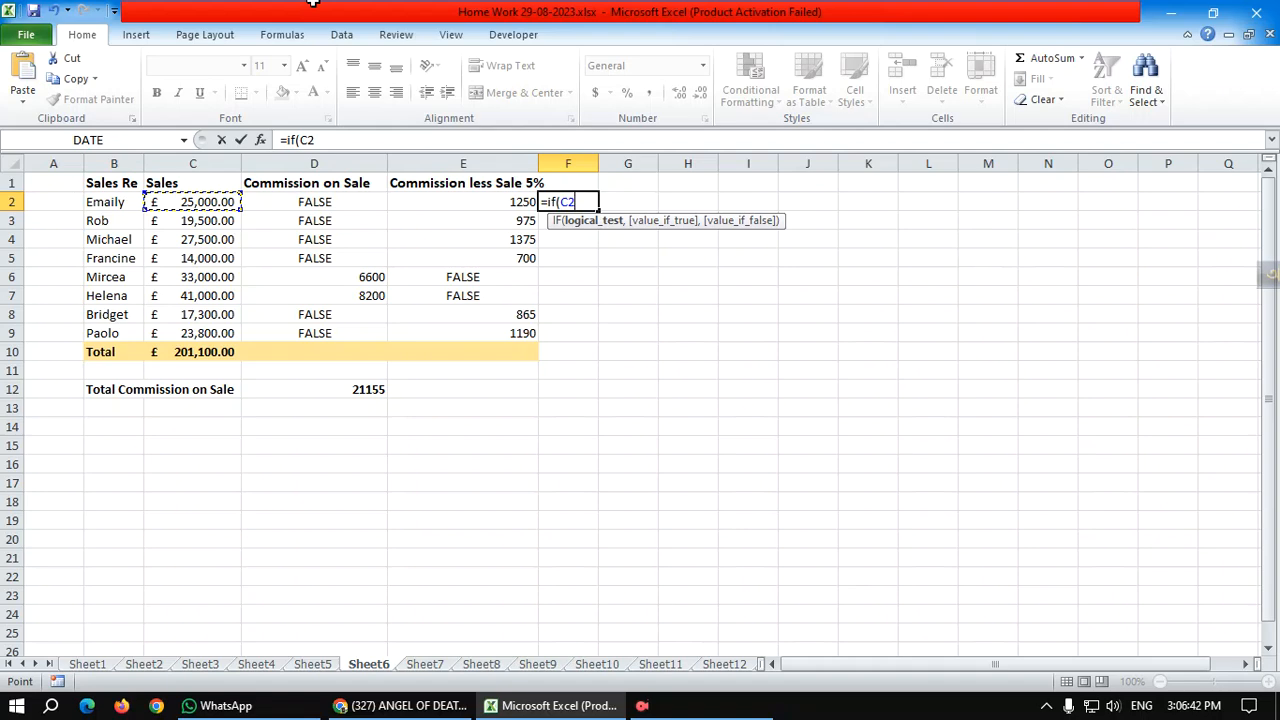
pyautogui.write('>')
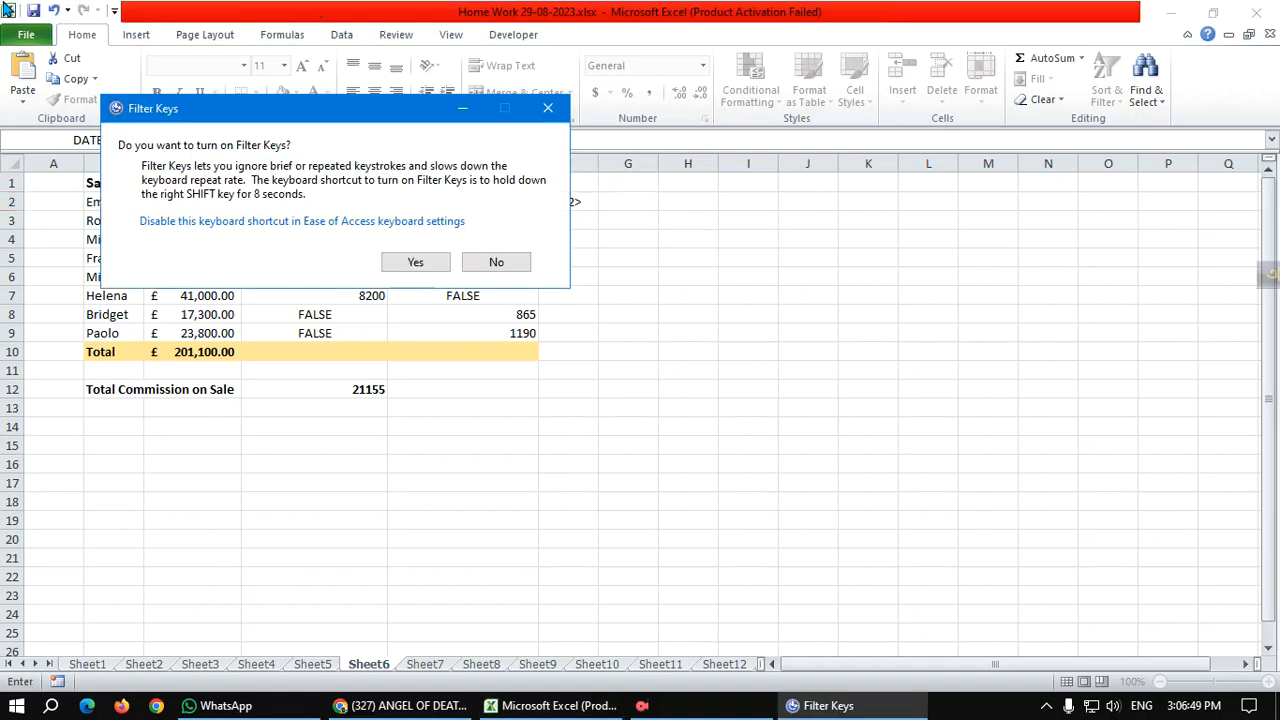
pyautogui.click(547, 110)
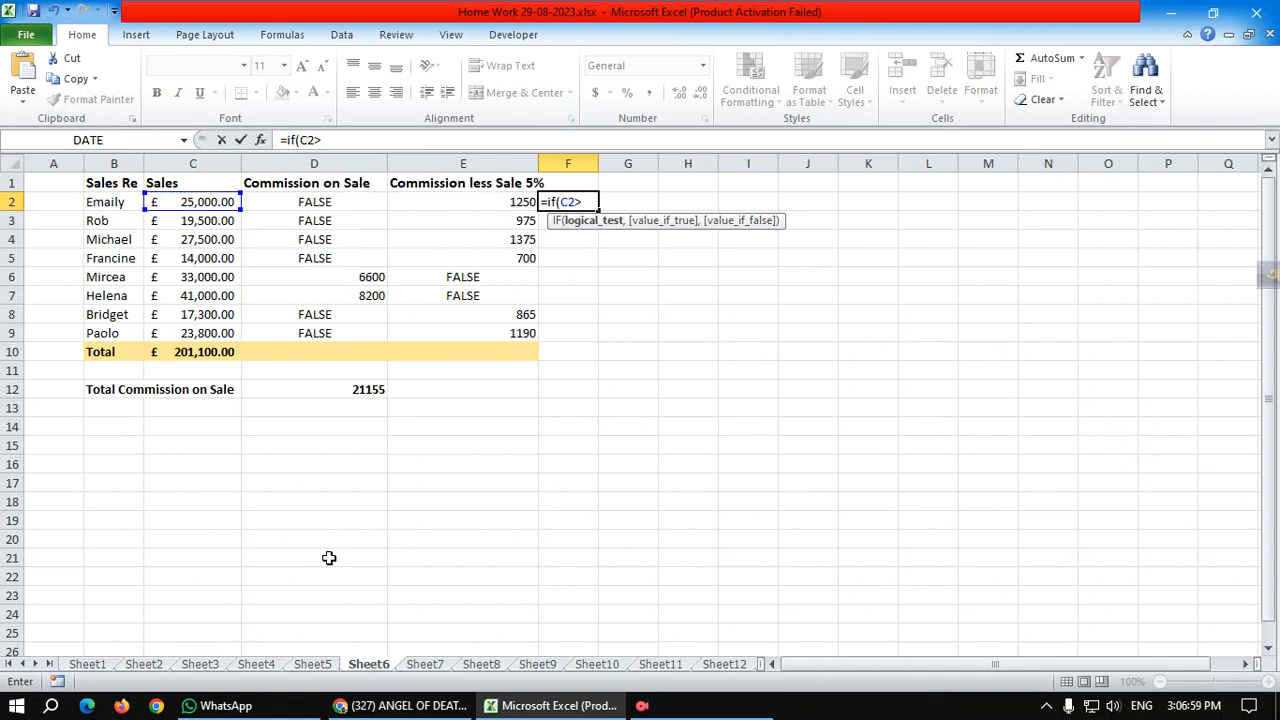
pyautogui.write('=25000,')
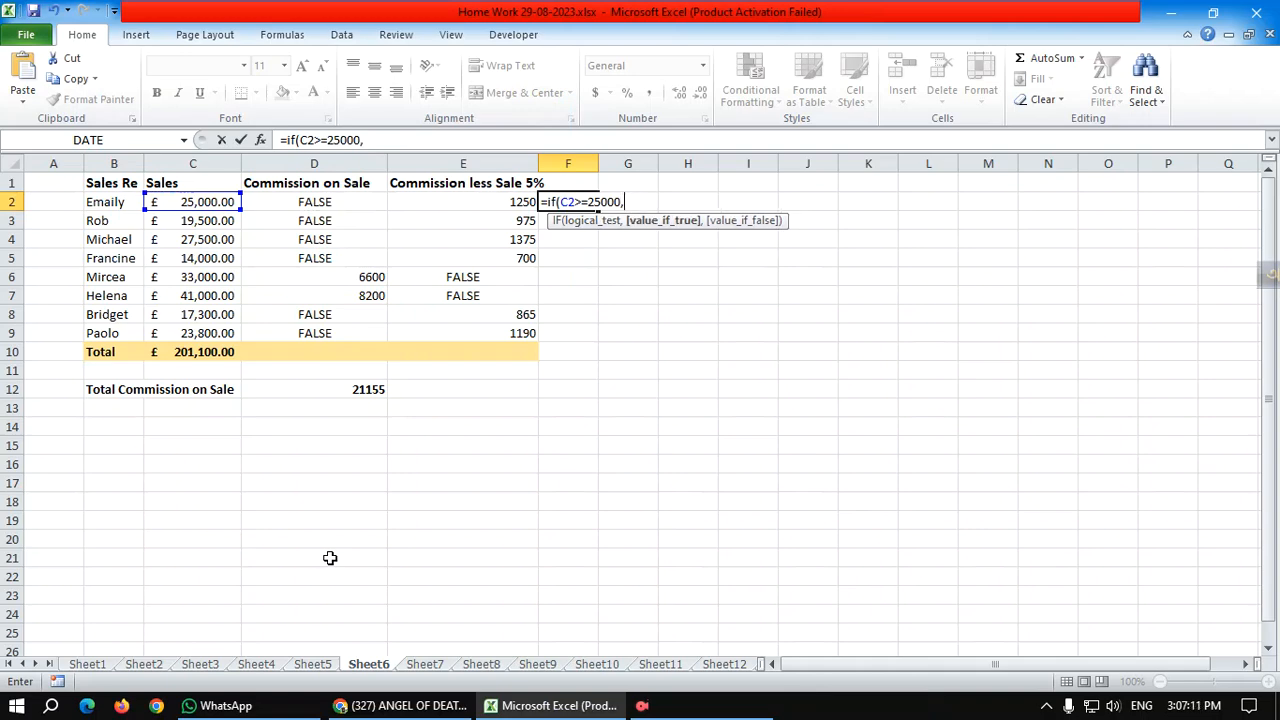
pyautogui.click(204, 202)
pyautogui.write('*5%')
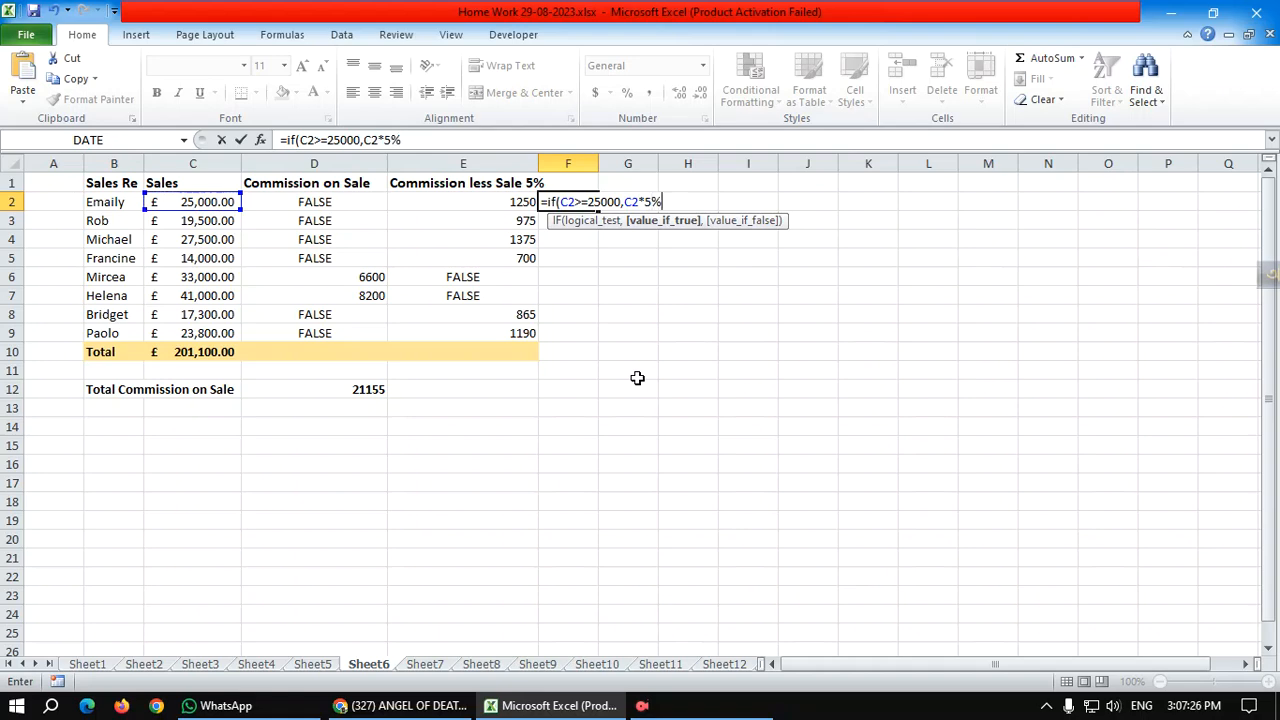
pyautogui.write(')')
pyautogui.press('Return')
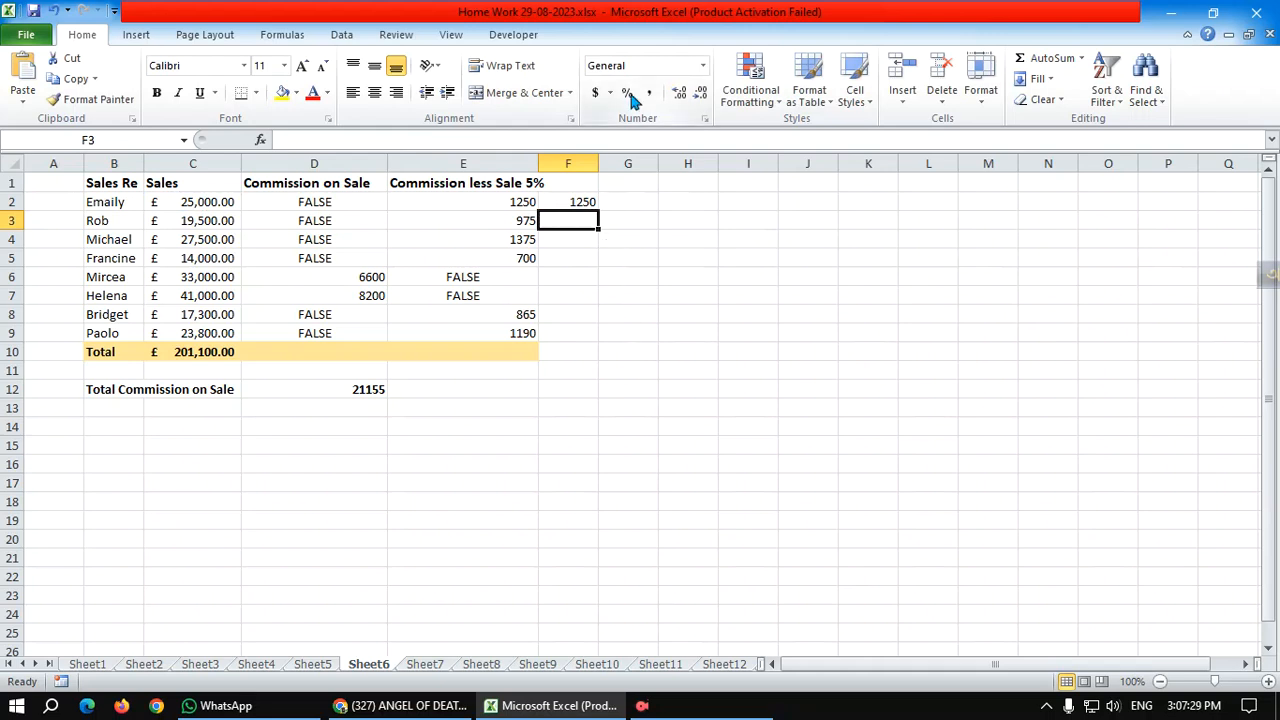
# - Compare the IF formula in F2 with the commission formulas in D2 and column E
pyautogui.click(568, 202)
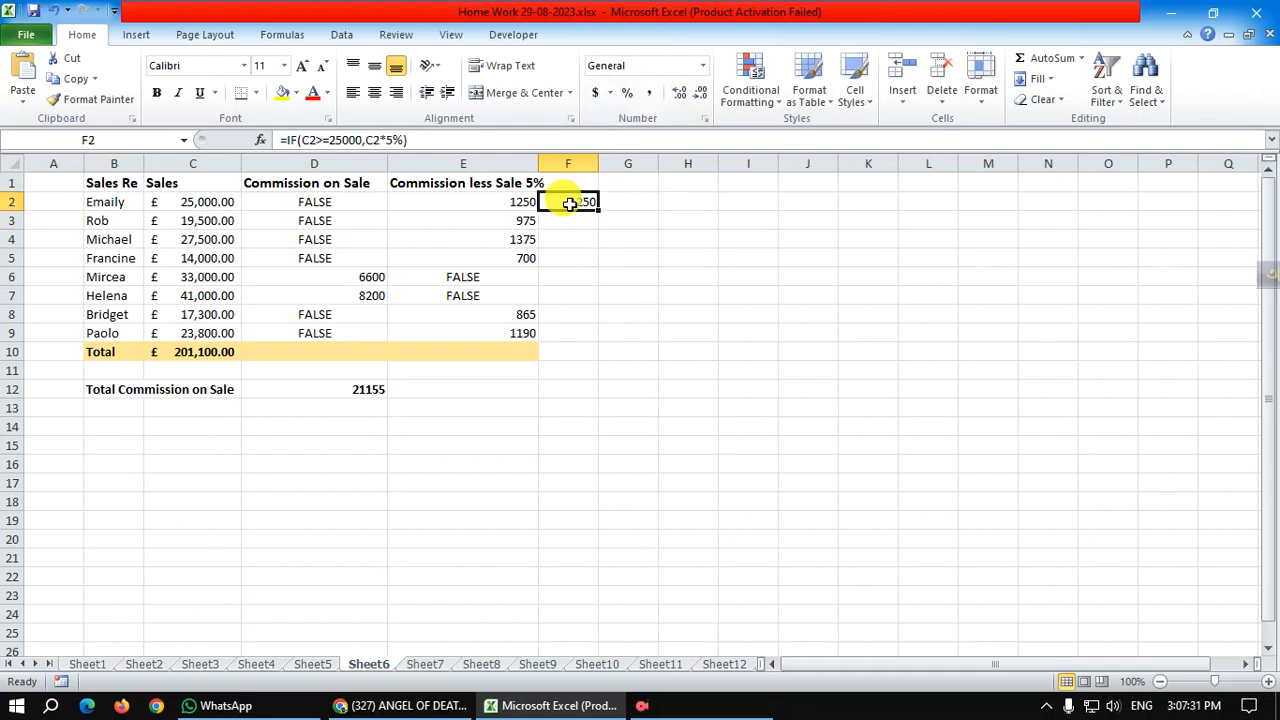
pyautogui.click(311, 202)
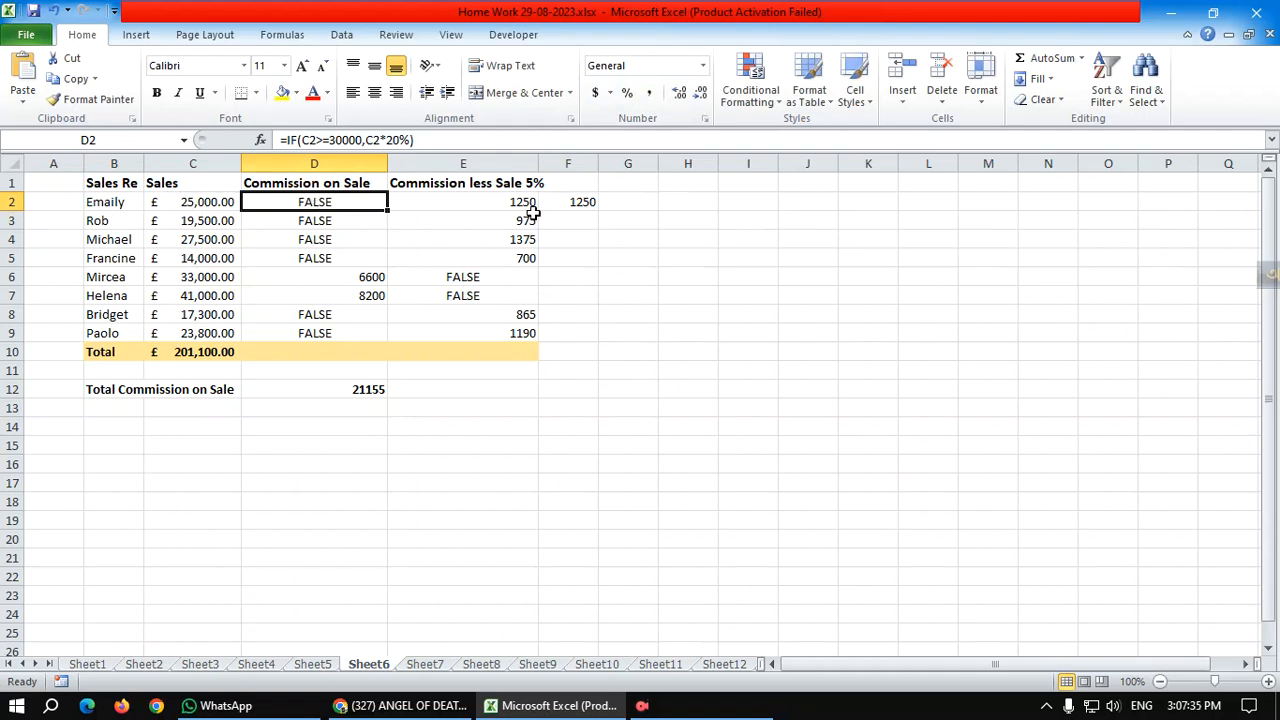
pyautogui.click(491, 209)
pyautogui.hotkey('ctrl', 'Down')
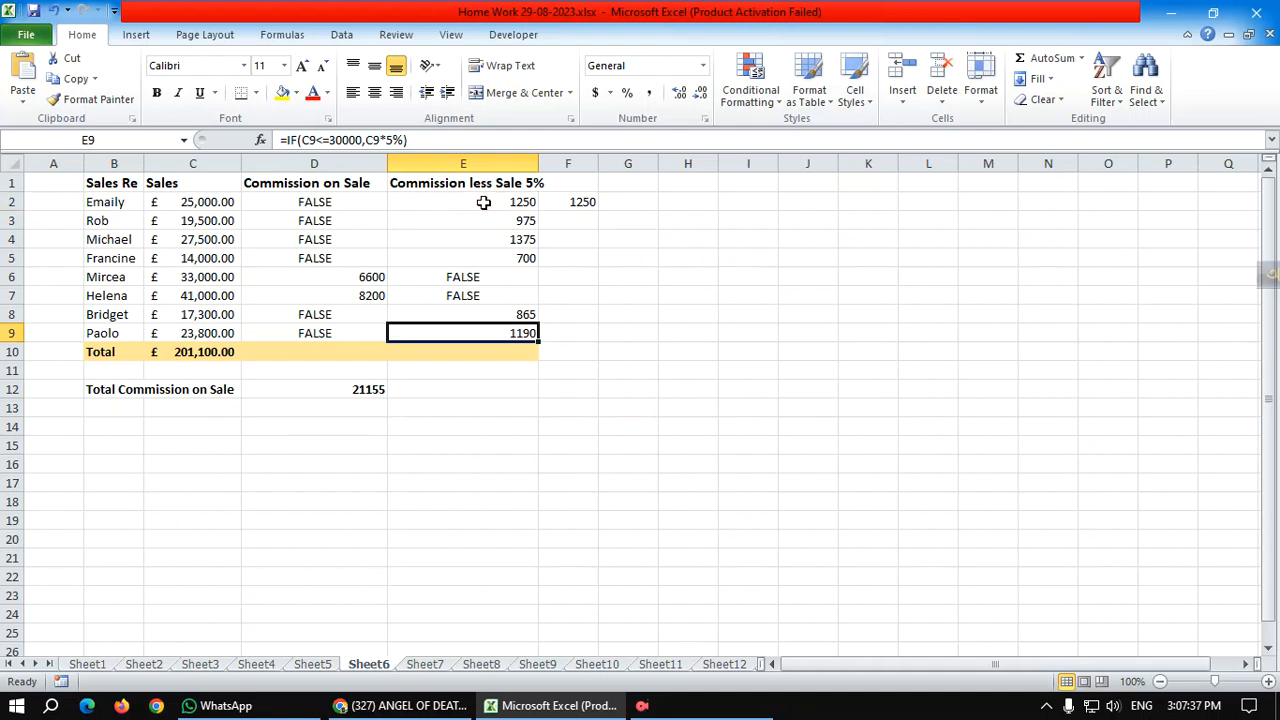
pyautogui.click(557, 202)
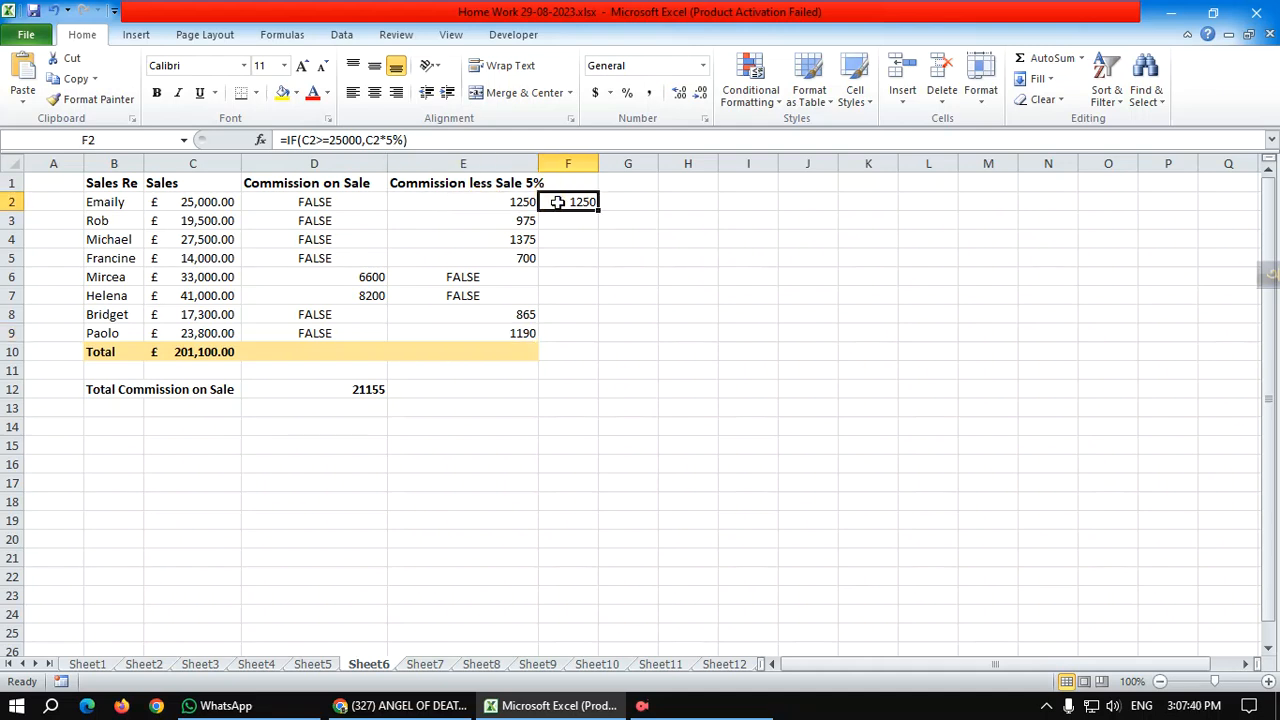
# - Enter the formula =IF(C2>25000,C2*5) in cell G2
pyautogui.click(648, 210)
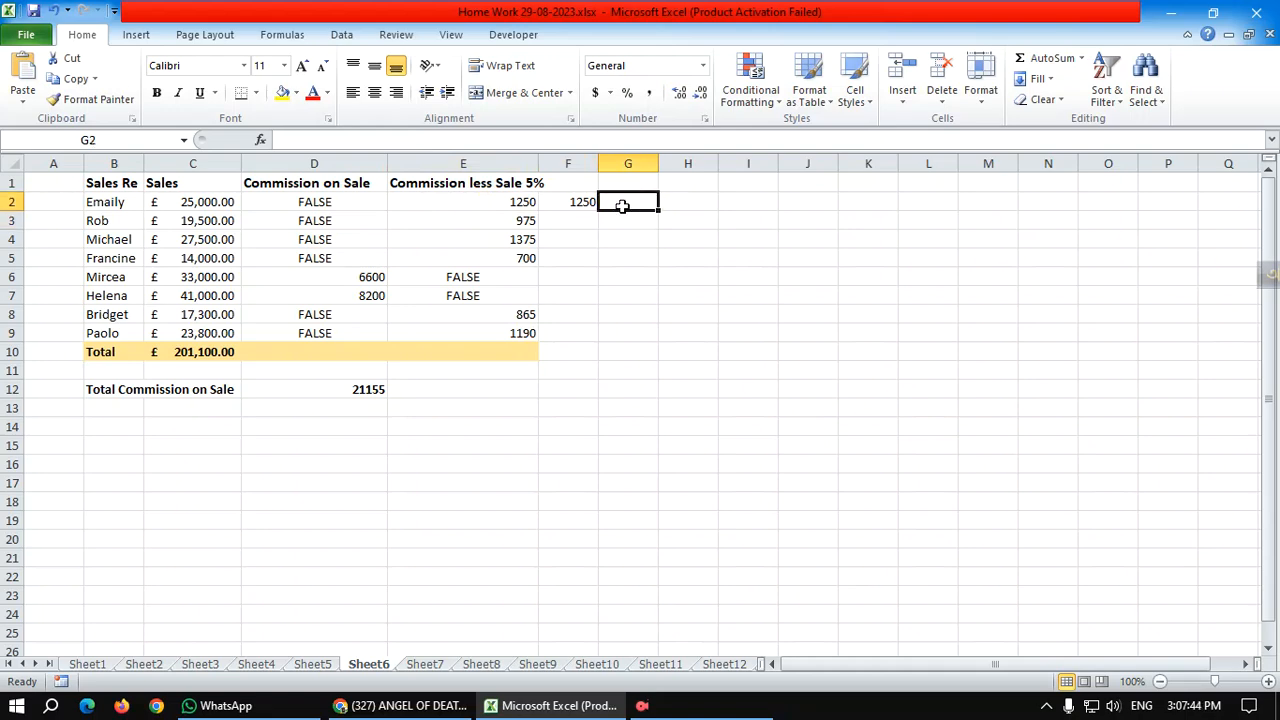
pyautogui.write('=')
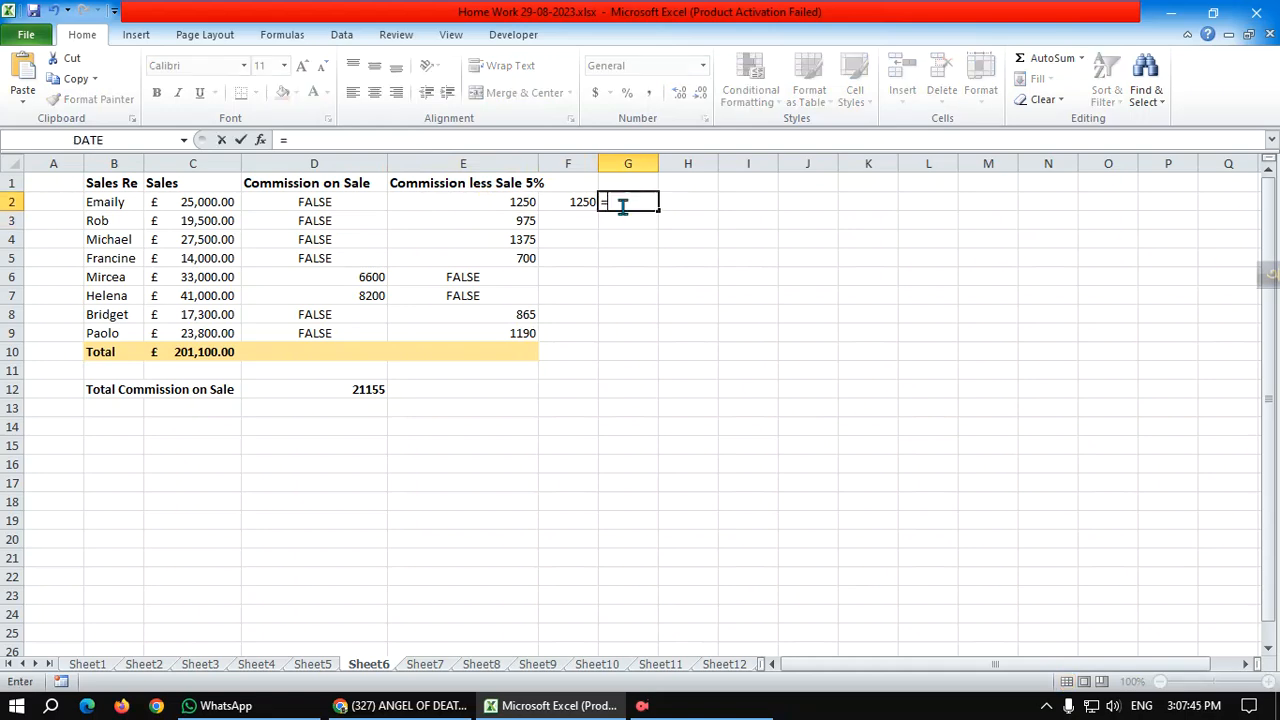
pyautogui.write('if')
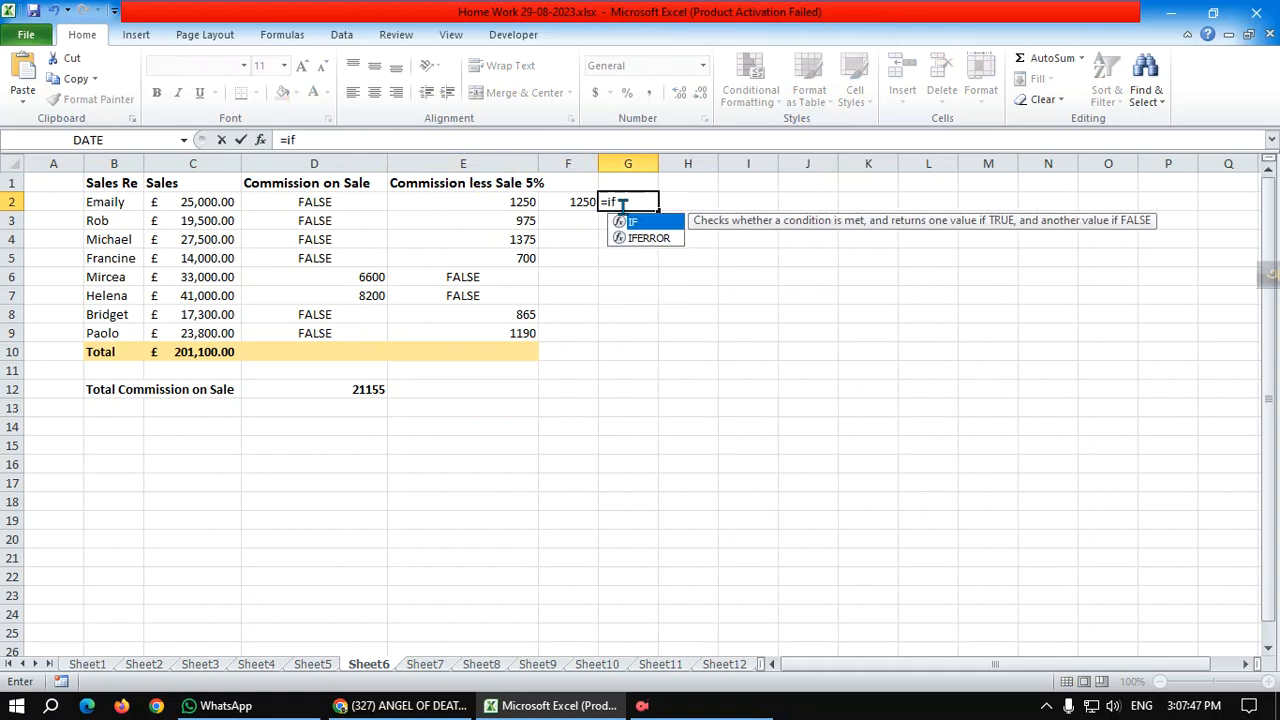
pyautogui.write('(')
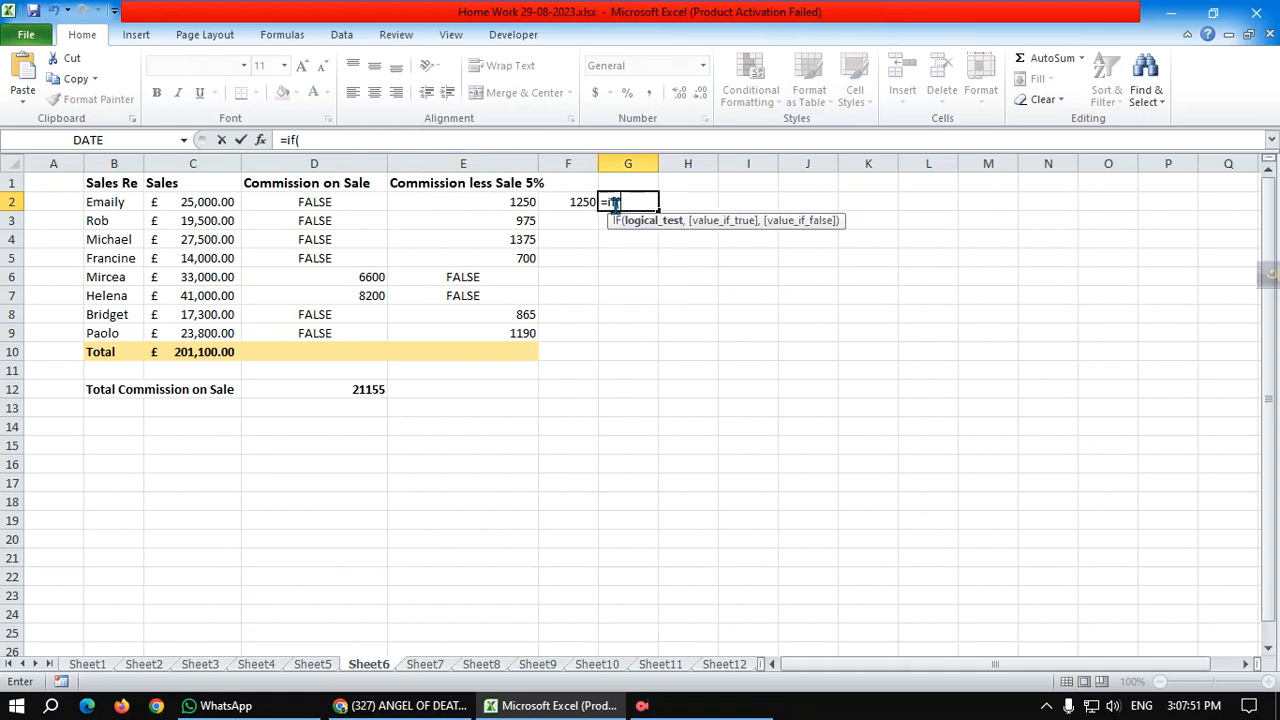
pyautogui.click(187, 205)
pyautogui.write('>3')
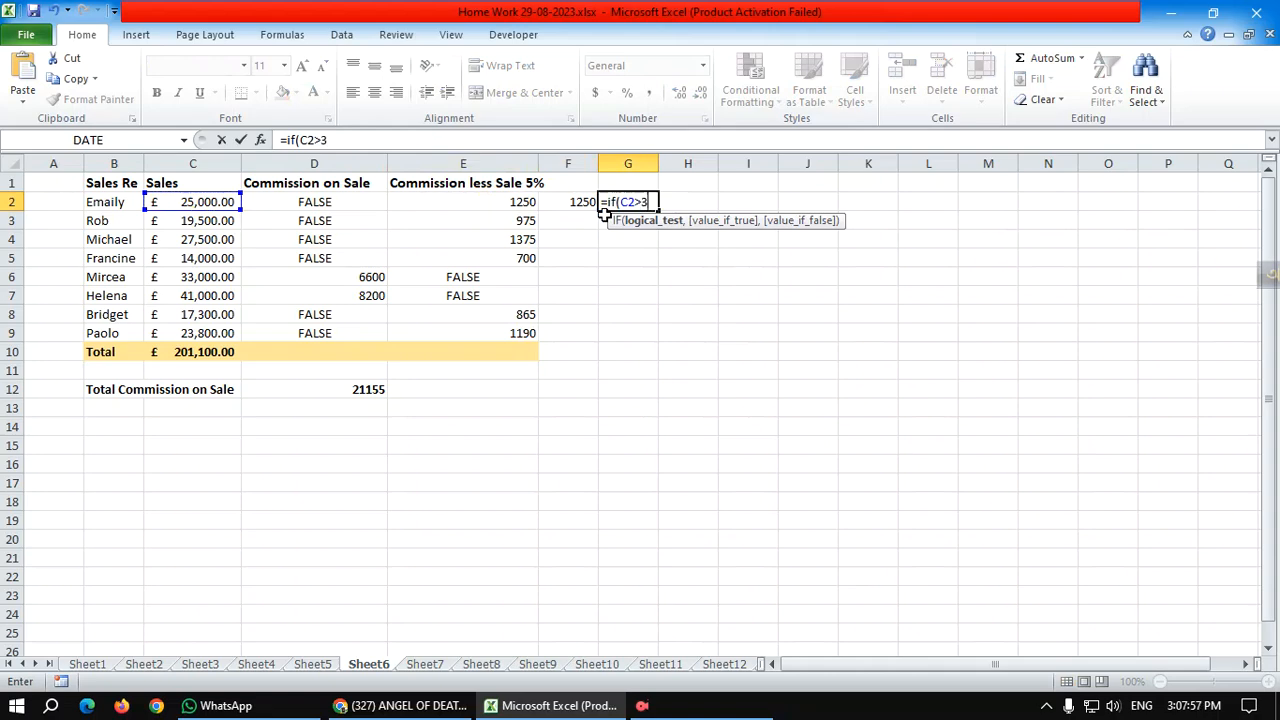
pyautogui.press('BackSpace')
pyautogui.write('25000,')
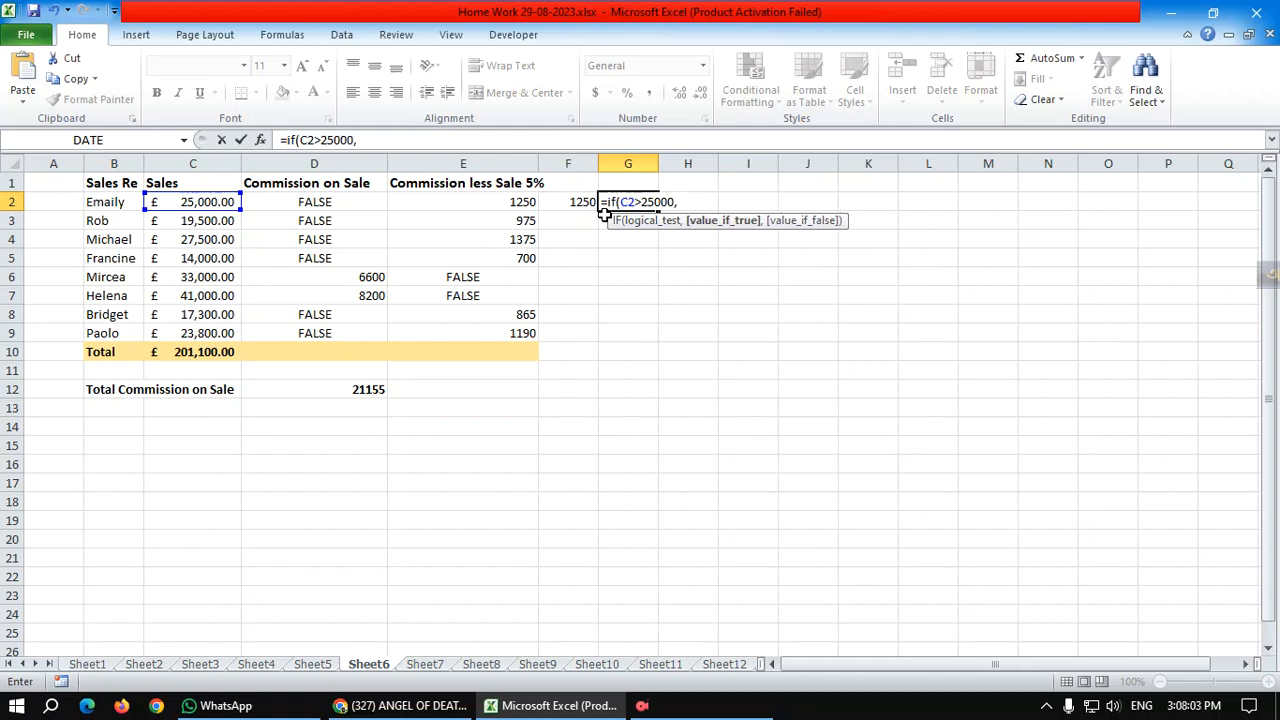
pyautogui.click(204, 199)
pyautogui.write('*5)')
pyautogui.press('Return')
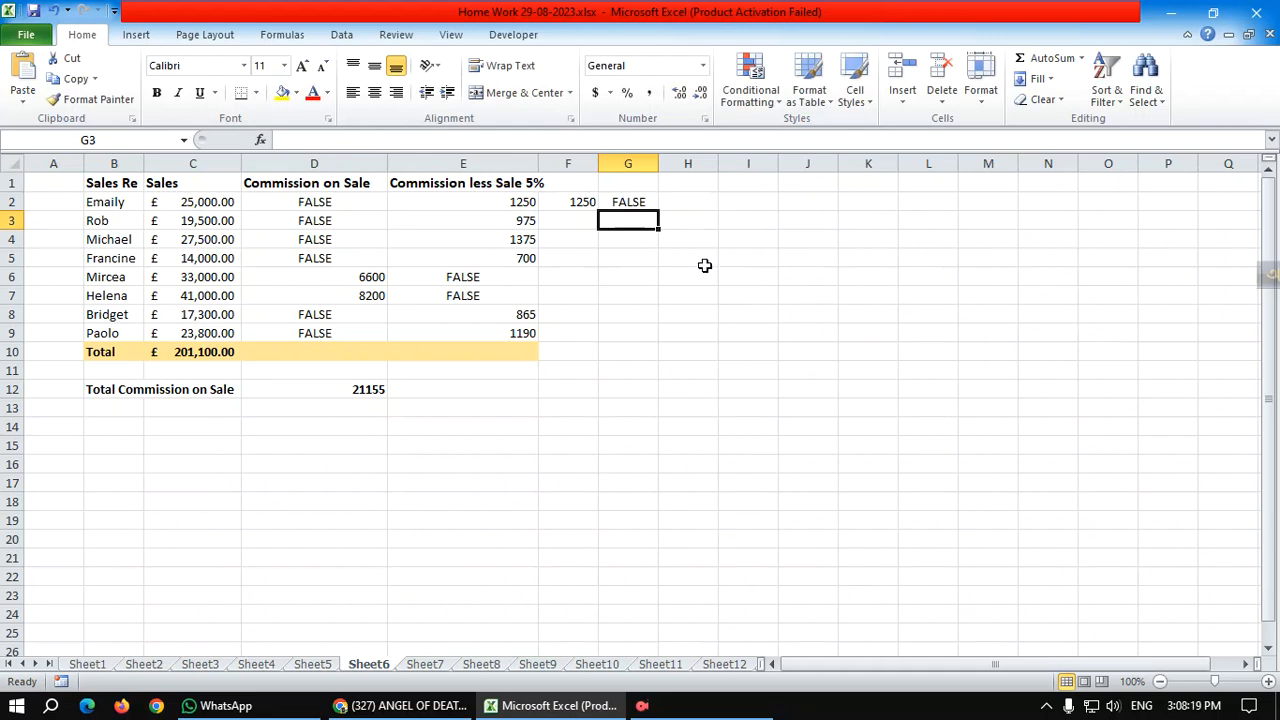
# - Fill the G2 formula down through G9 and widen column G slightly
pyautogui.click(631, 201)
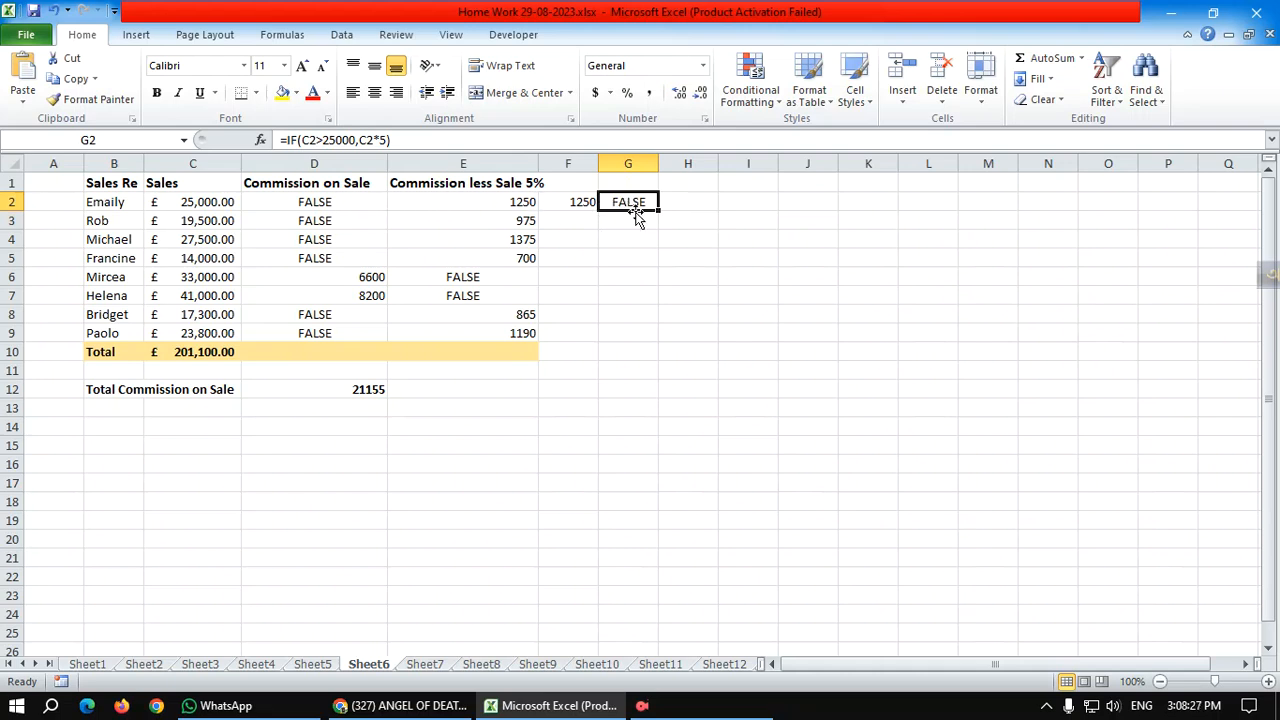
pyautogui.moveTo(658, 210); pyautogui.dragTo(648, 340)
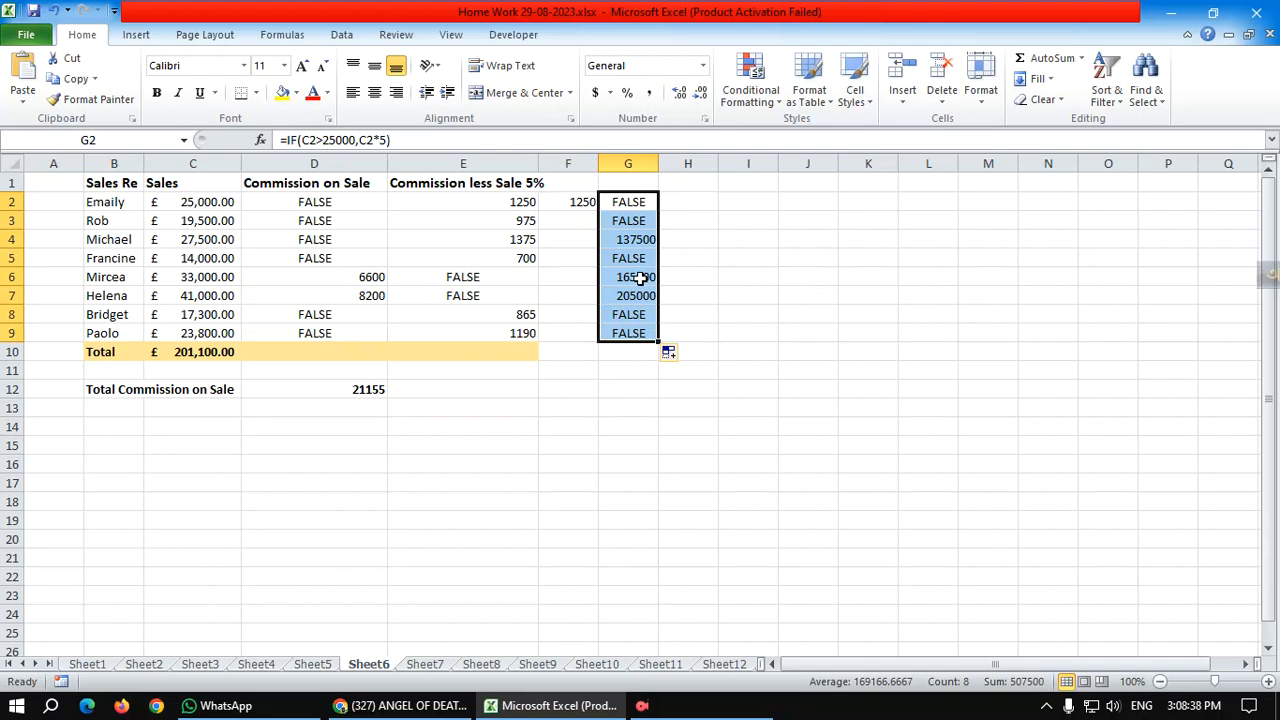
pyautogui.moveTo(658, 160); pyautogui.dragTo(676, 157)
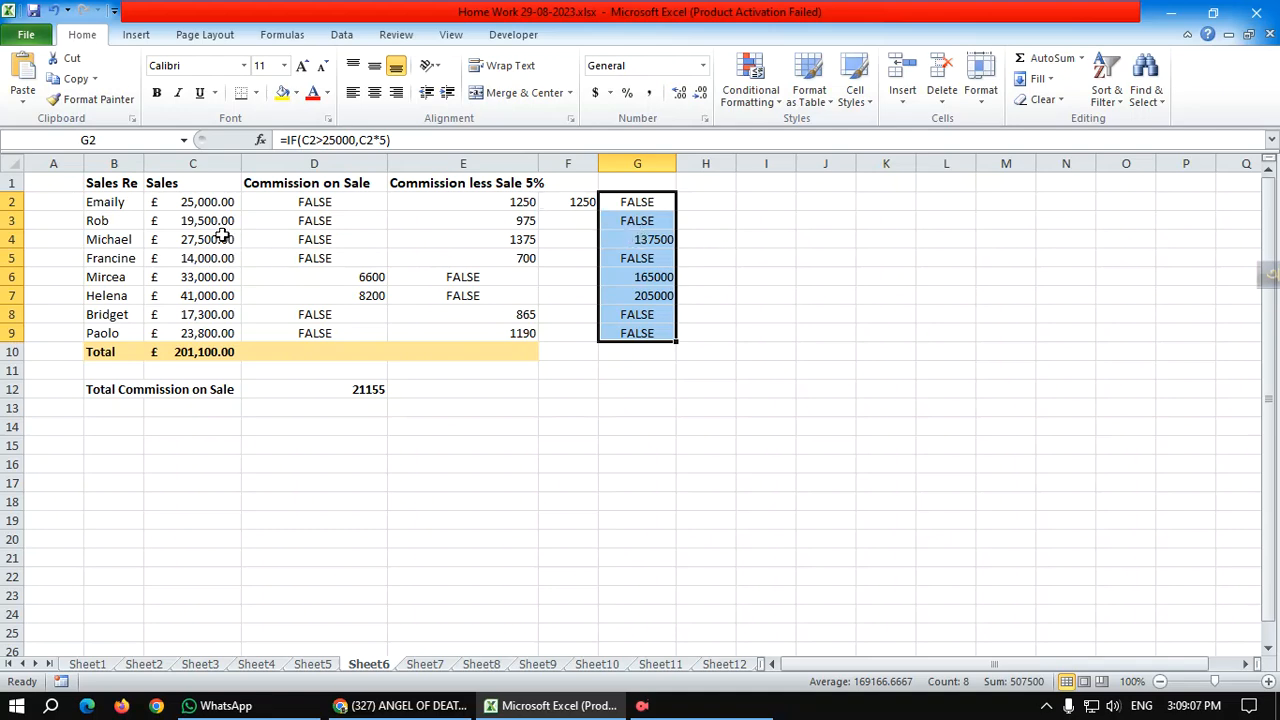
# - Format the result in cell G4 to show two decimal places
pyautogui.click(220, 202)
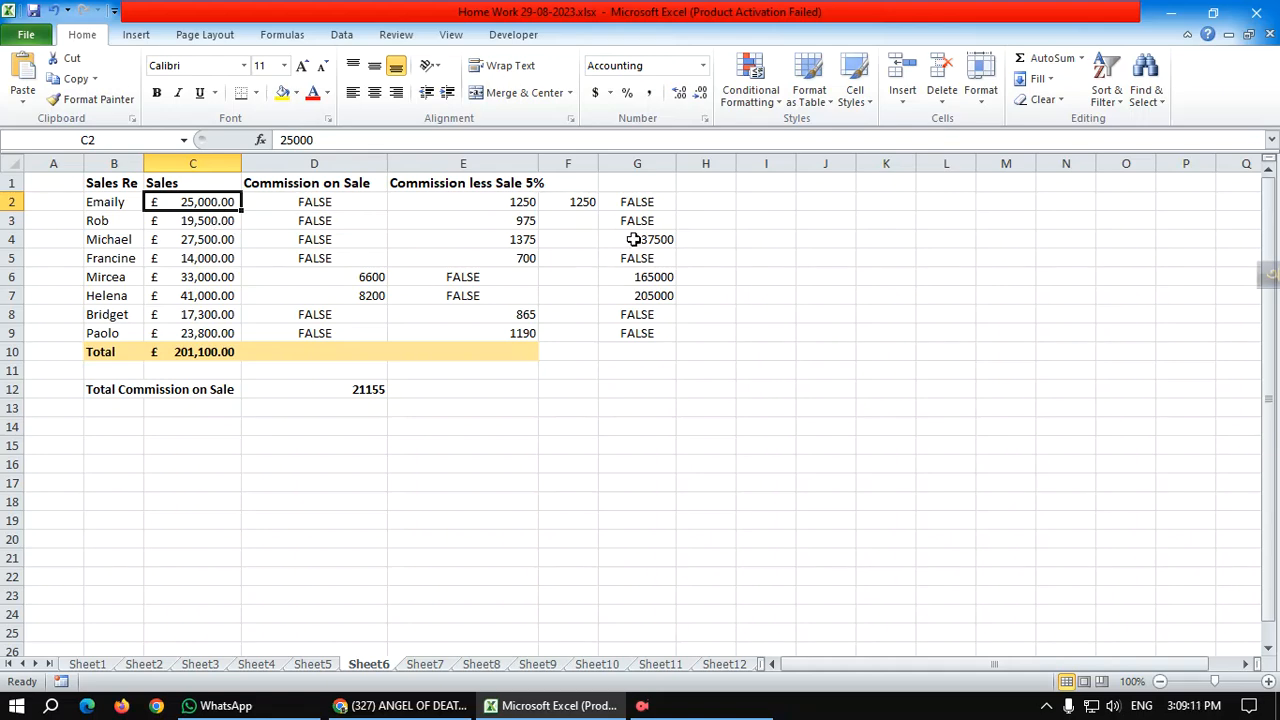
pyautogui.moveTo(628, 202); pyautogui.dragTo(622, 328)
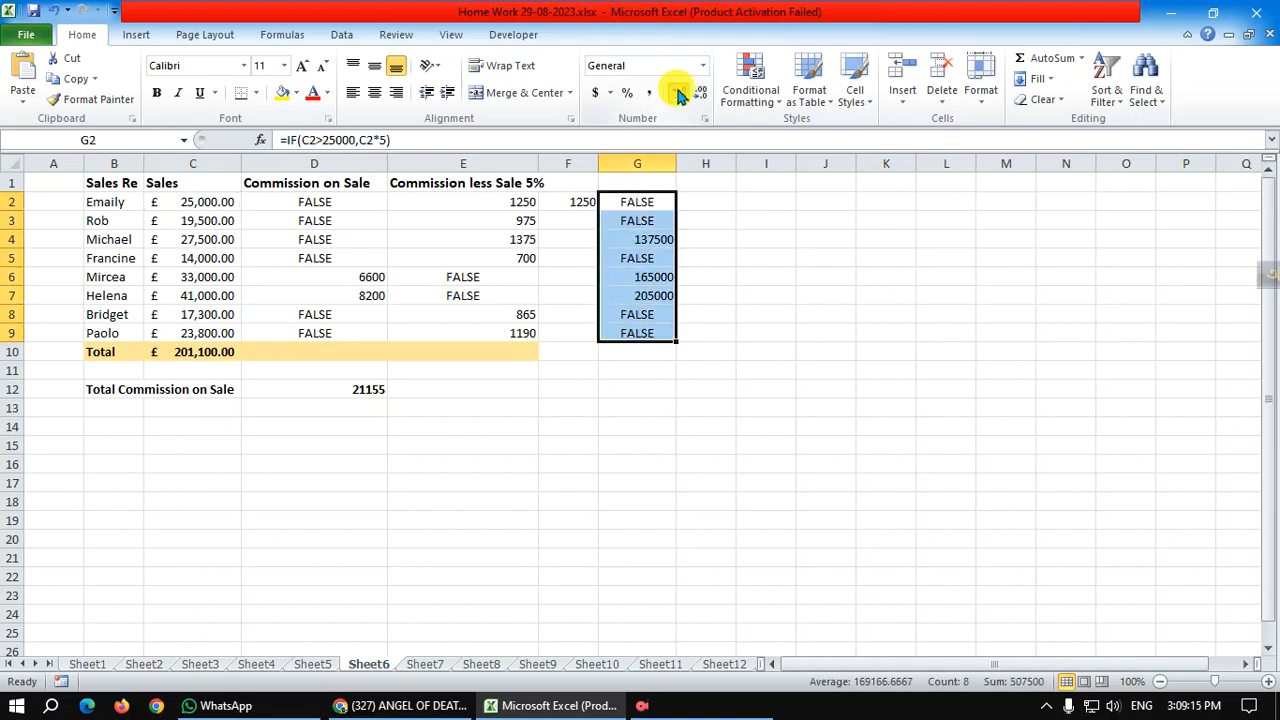
pyautogui.click(700, 292)
pyautogui.click(648, 240)
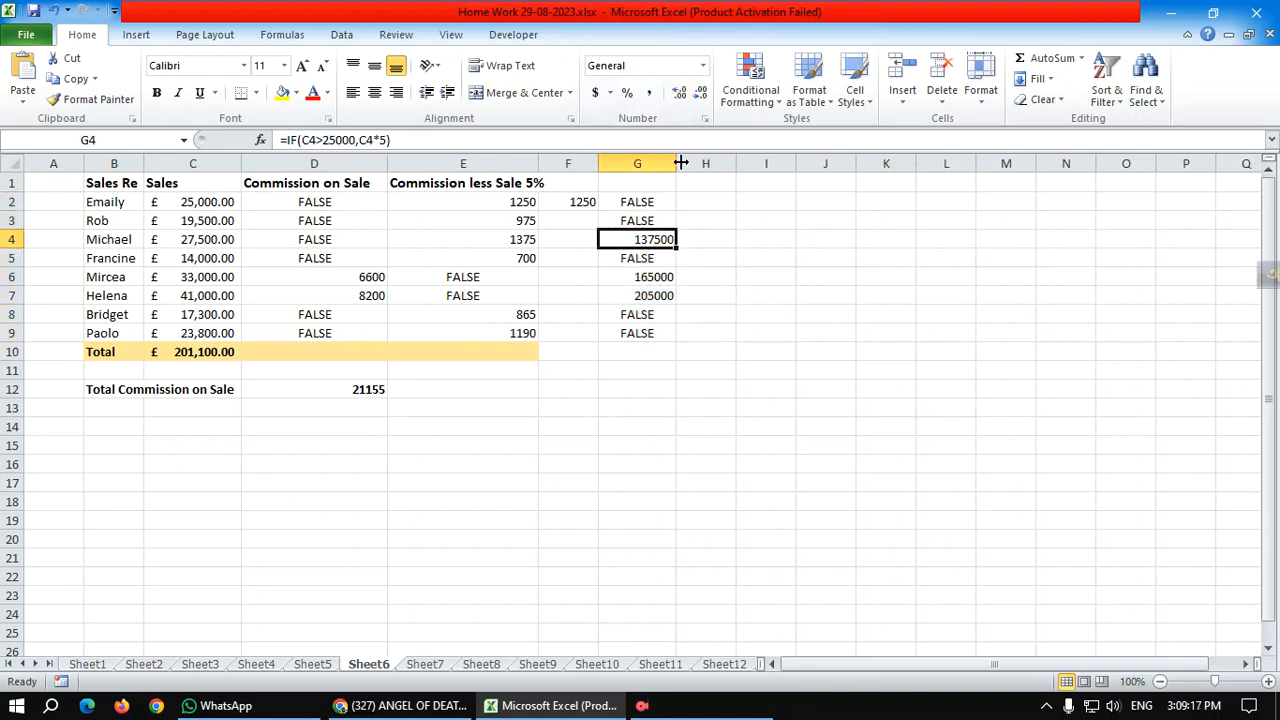
pyautogui.click(678, 94)
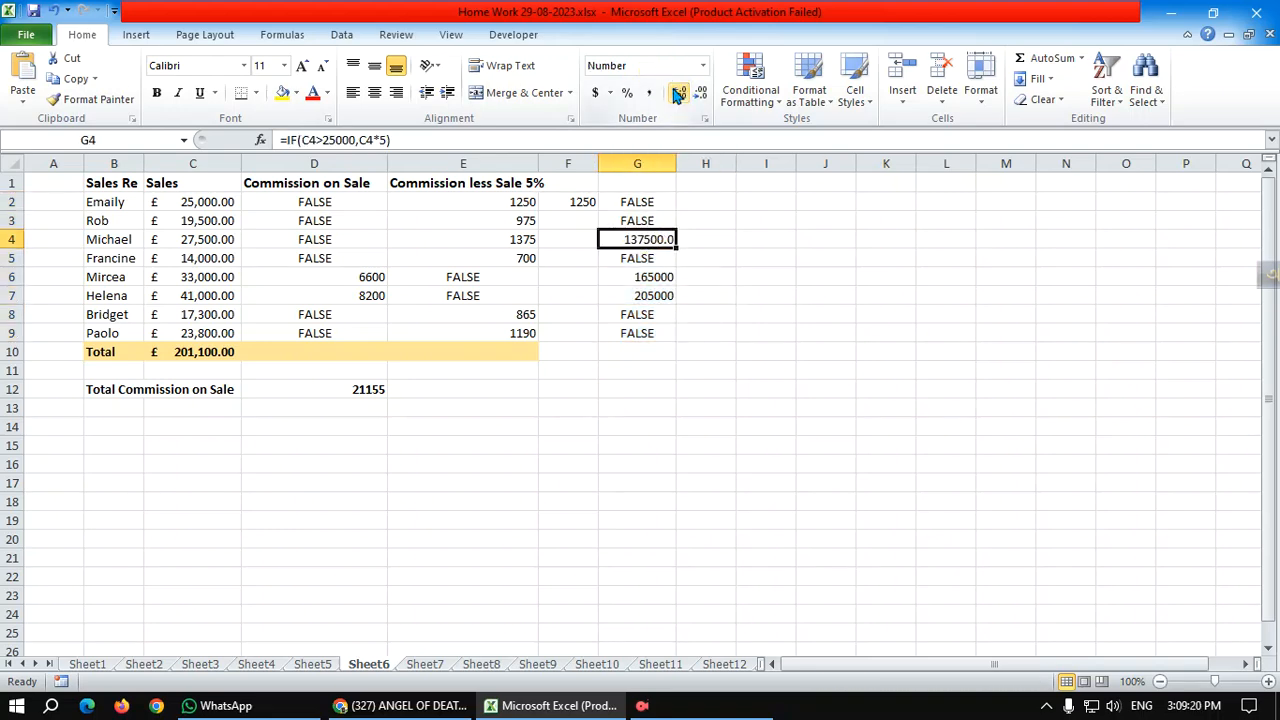
pyautogui.click(678, 94)
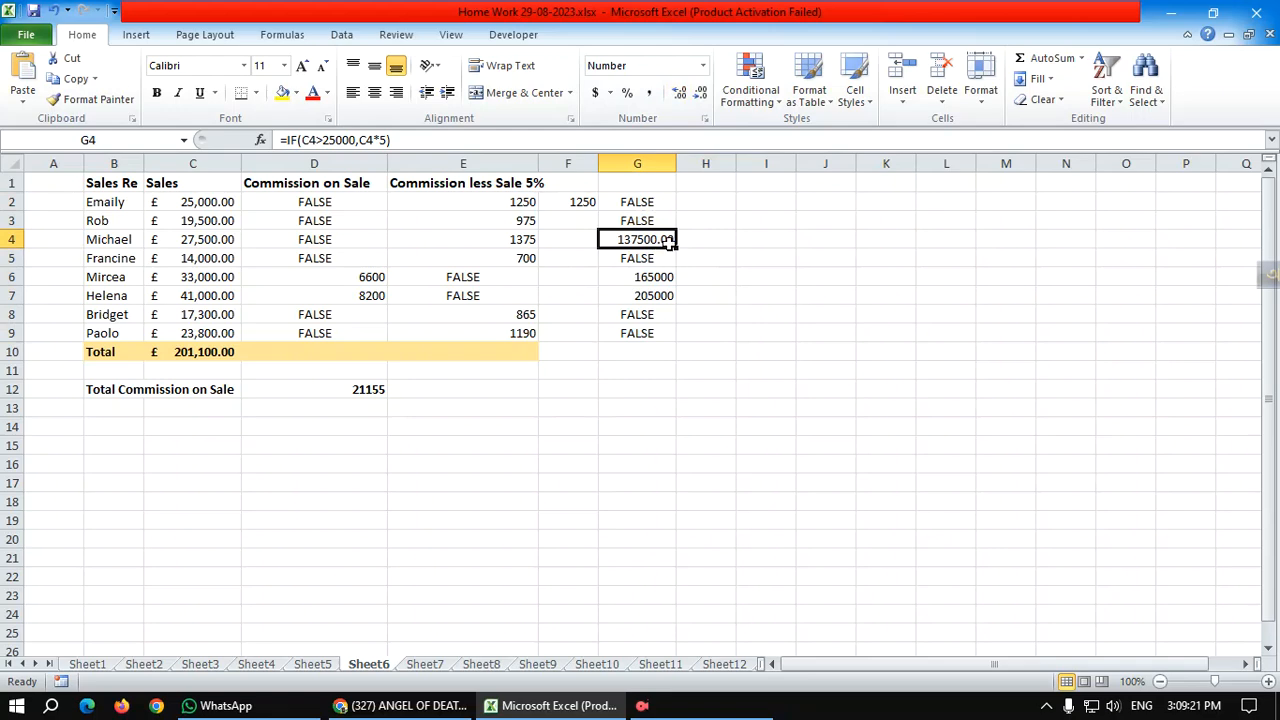
# - Remove both decimal places from the result in cell G4
pyautogui.click(700, 95)
pyautogui.click(700, 95)
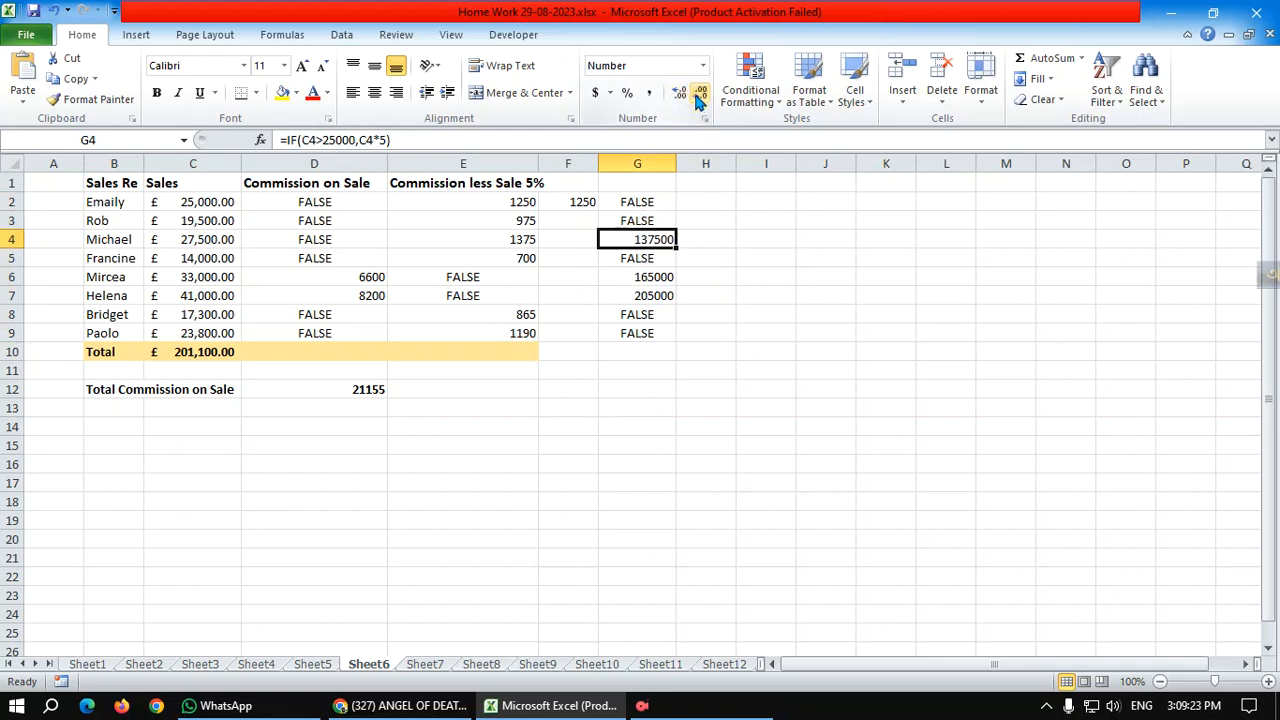
pyautogui.click(655, 347)
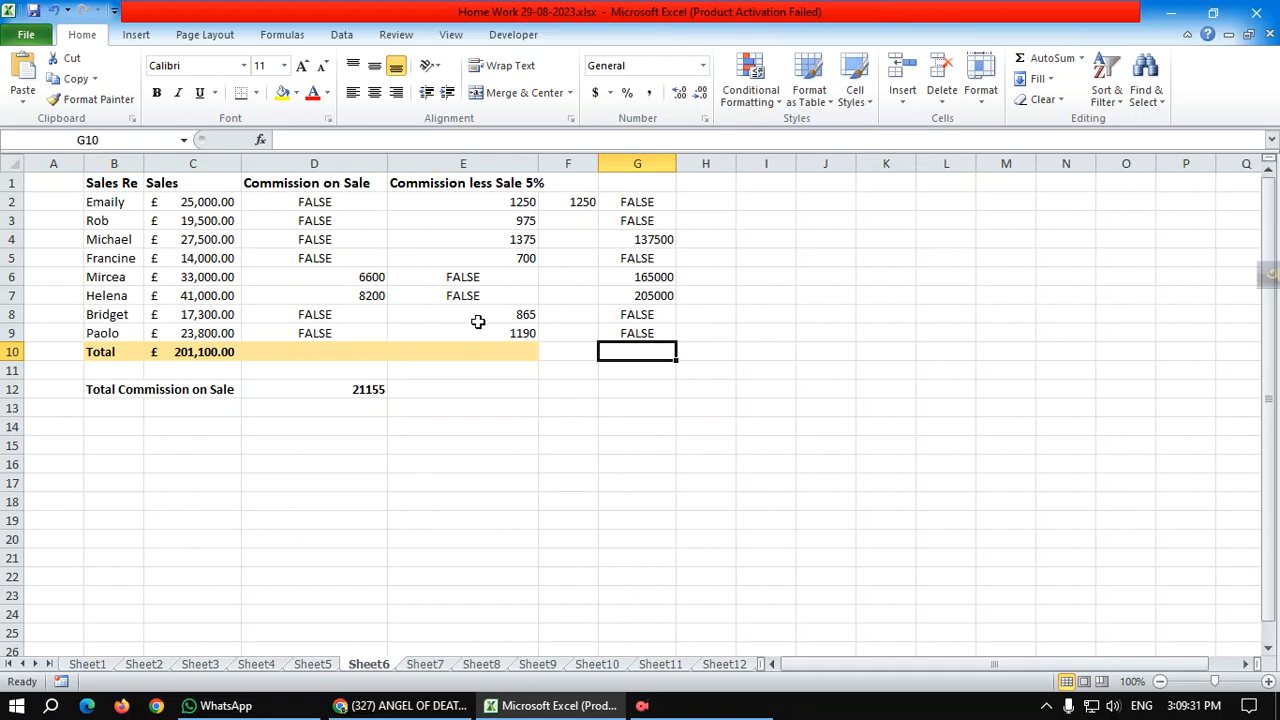
# - Widen columns A and B on Sheet7 and check the entries in B2 and C2
pyautogui.click(424, 663)
pyautogui.moveTo(158, 164); pyautogui.dragTo(208, 156)
pyautogui.moveTo(86, 164); pyautogui.dragTo(125, 166)
pyautogui.click(295, 201)
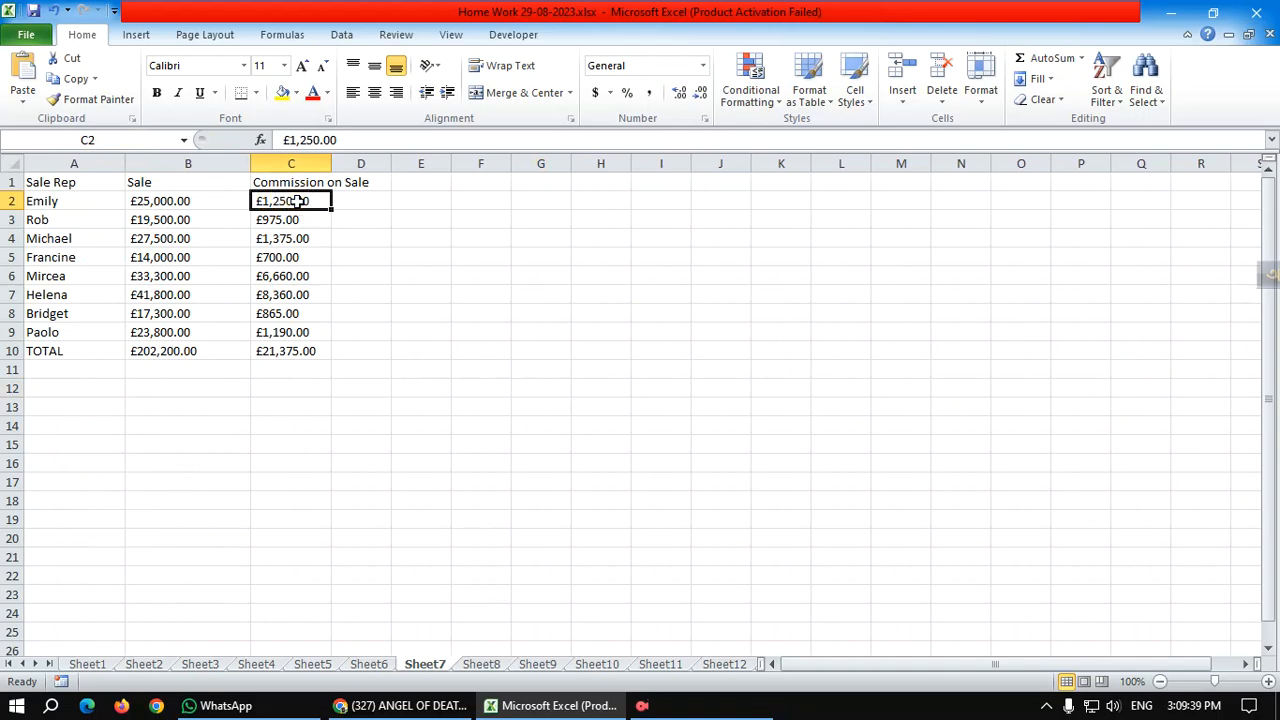
pyautogui.click(200, 201)
pyautogui.click(297, 200)
# - Format G2:G9 on Sheet6 as currency with the BDT symbol and two decimal places
pyautogui.click(368, 664)
pyautogui.moveTo(623, 202); pyautogui.dragTo(640, 333)
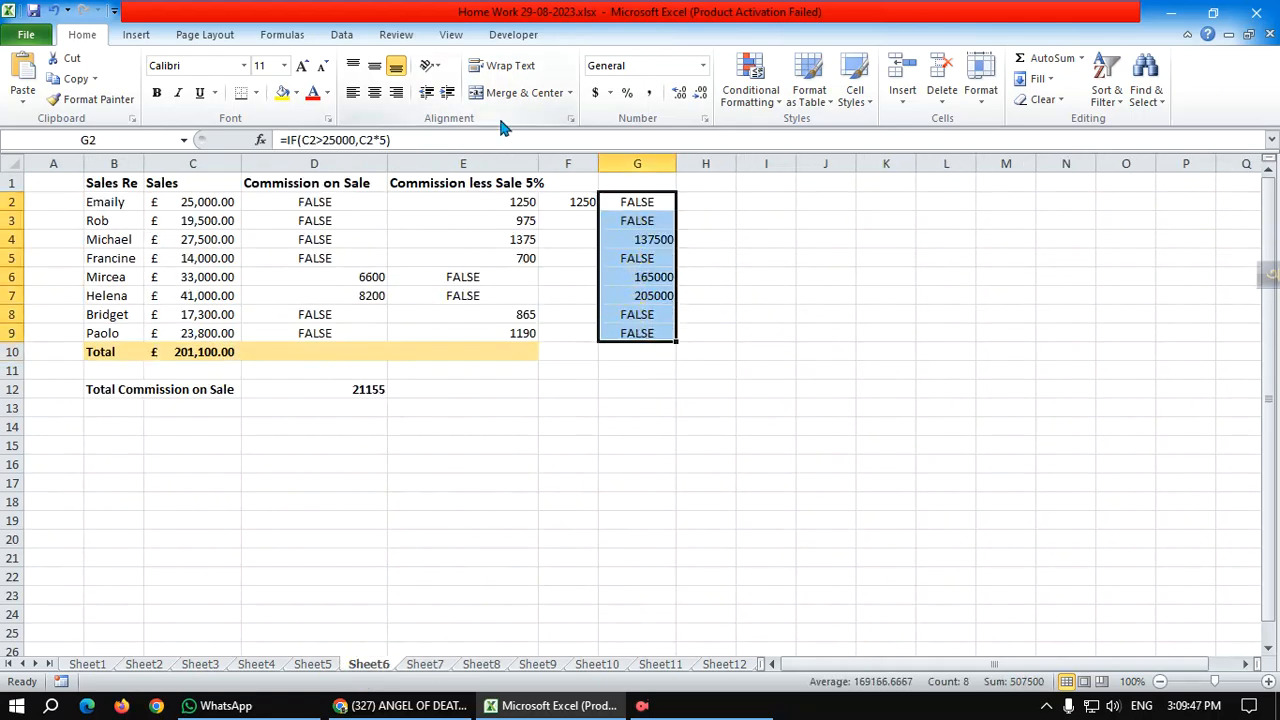
pyautogui.click(608, 94)
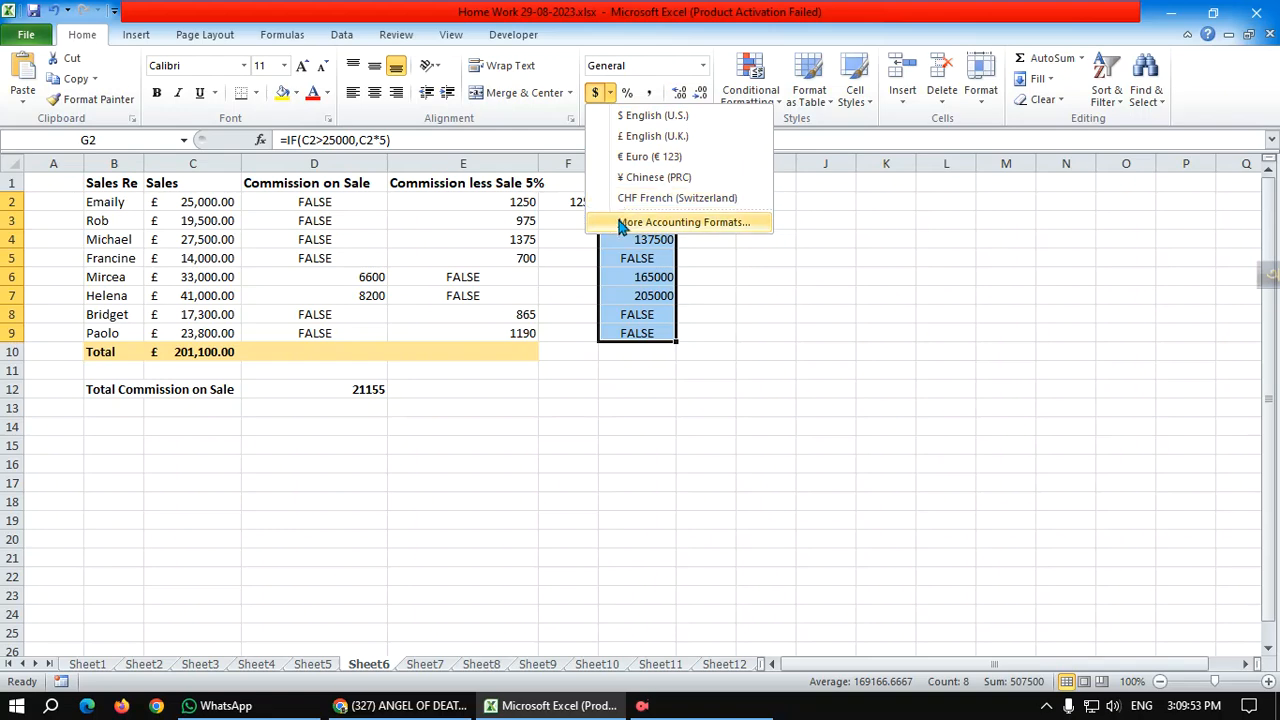
pyautogui.press('Escape')
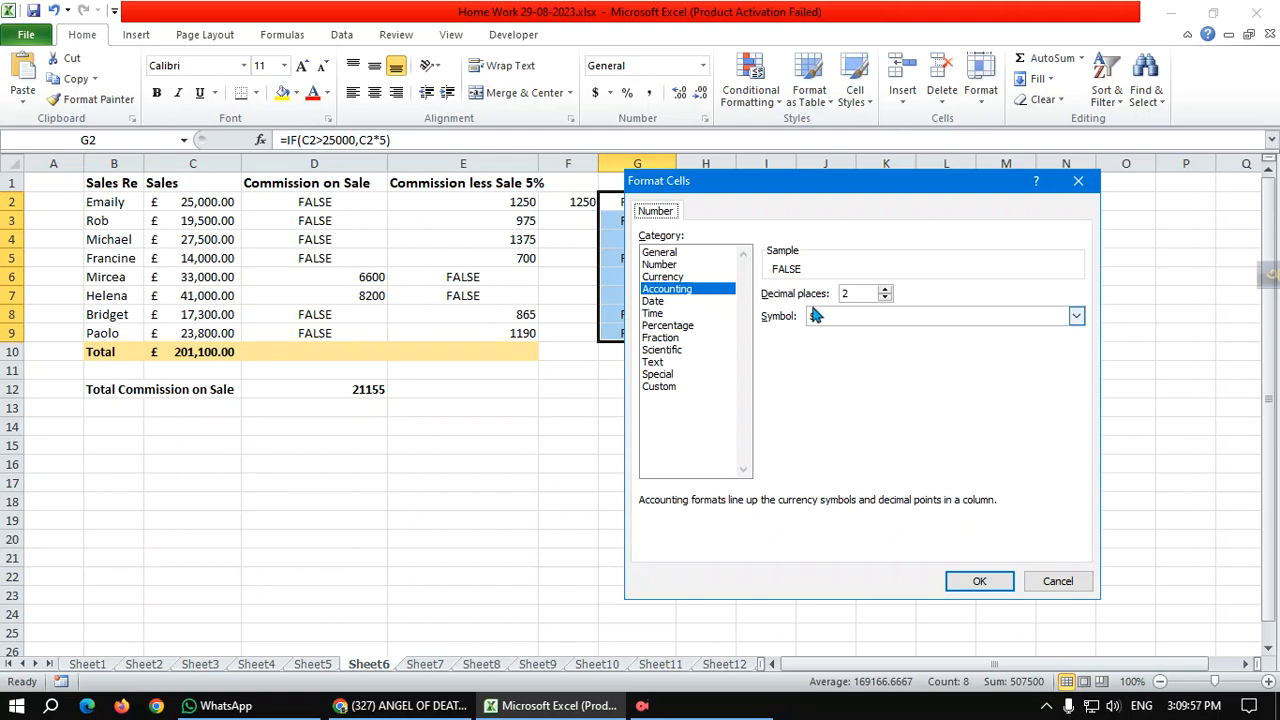
pyautogui.click(663, 277)
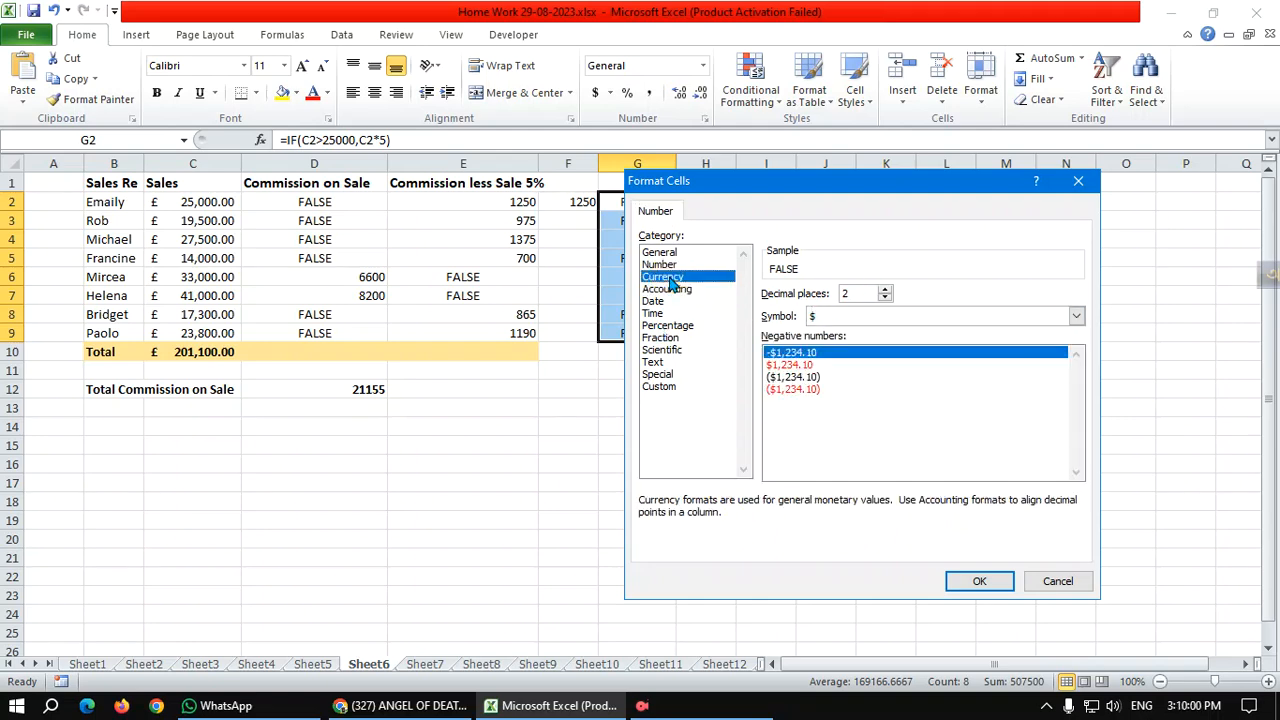
pyautogui.click(1075, 316)
pyautogui.press('b')
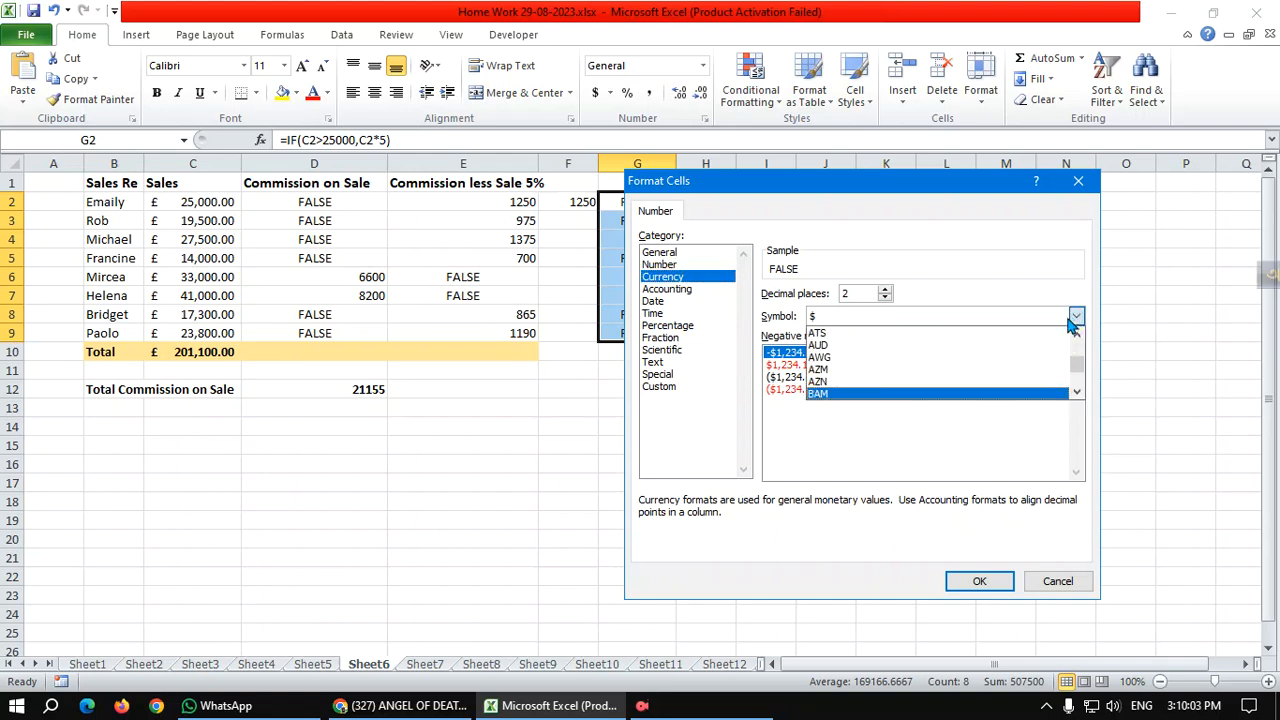
pyautogui.press('d')
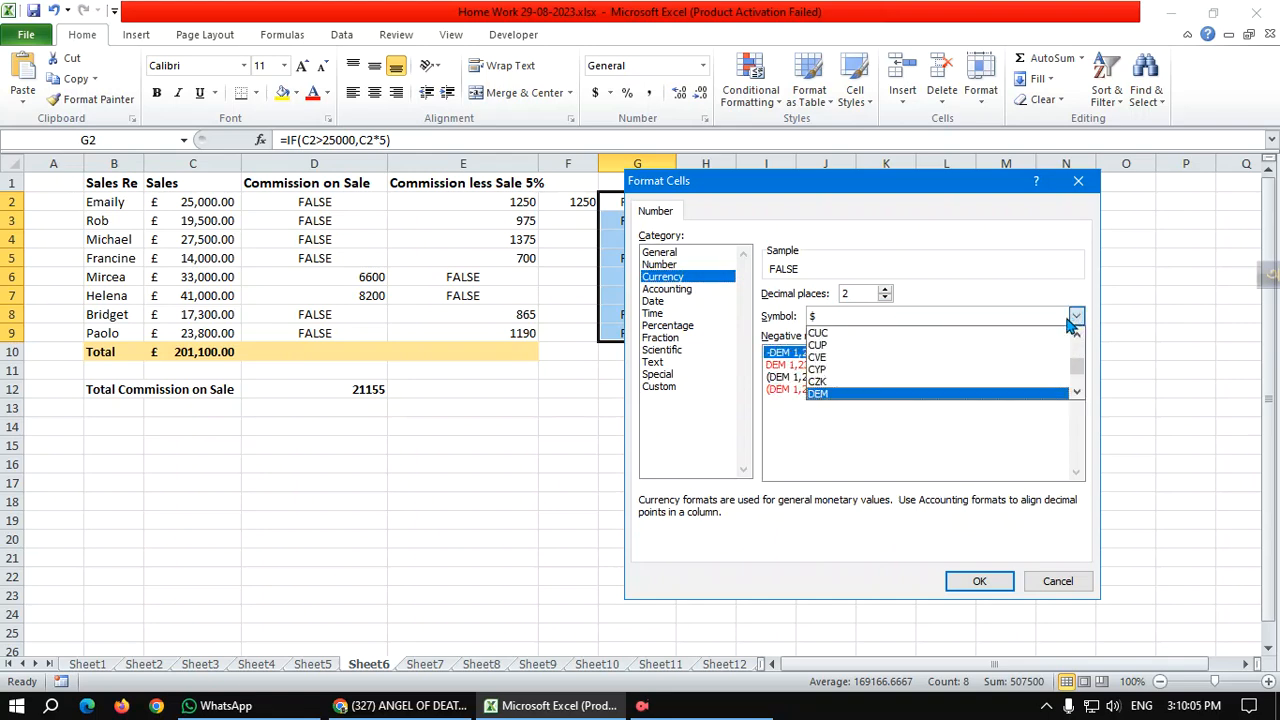
pyautogui.press('b')
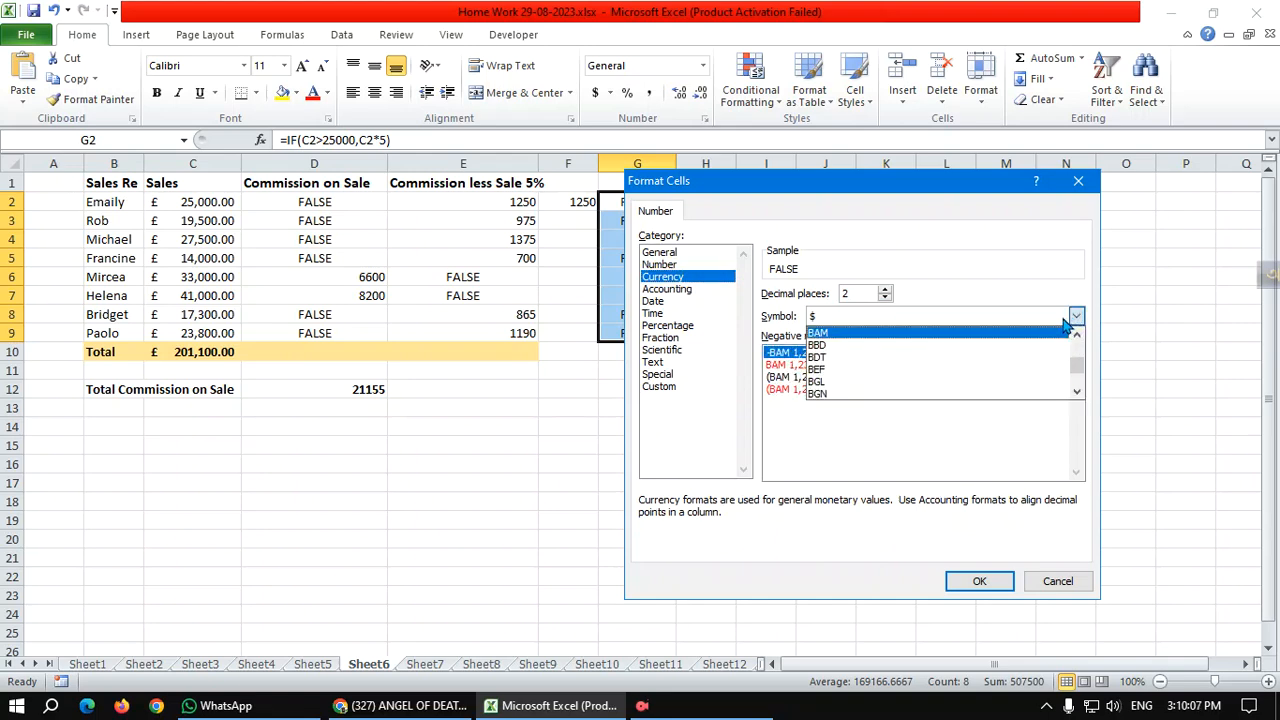
pyautogui.click(818, 358)
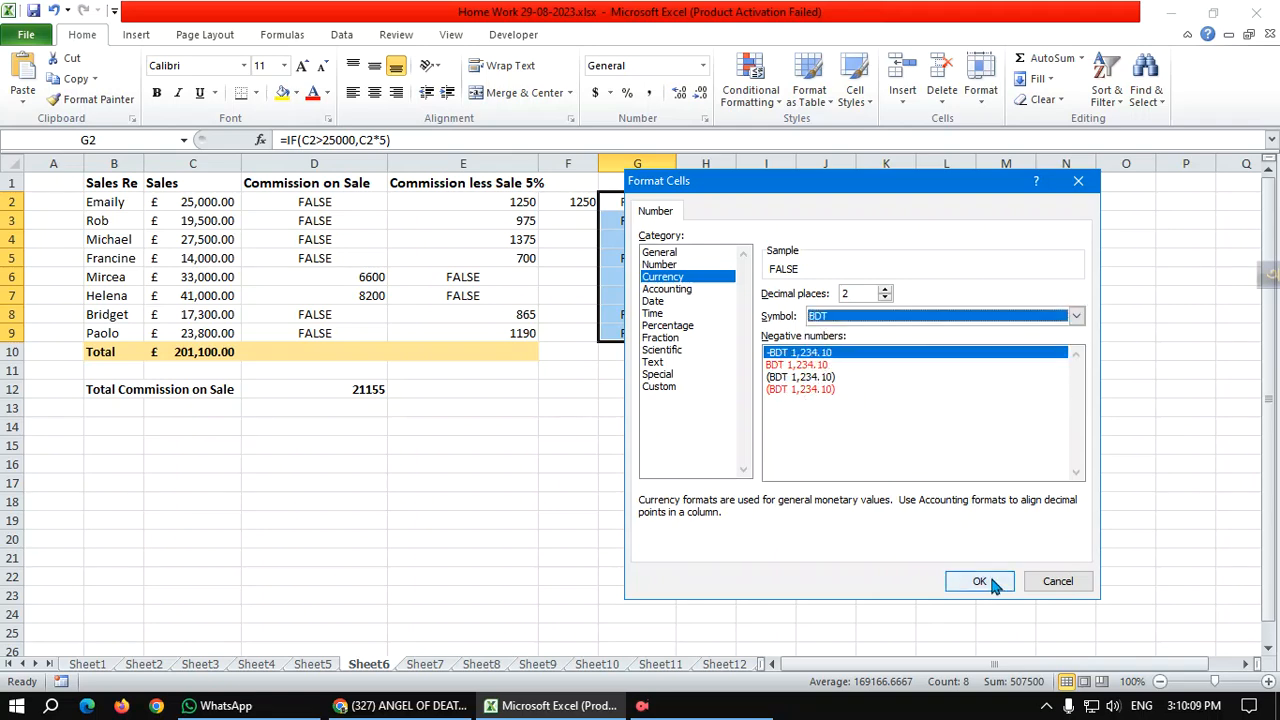
pyautogui.click(985, 582)
pyautogui.click(626, 372)
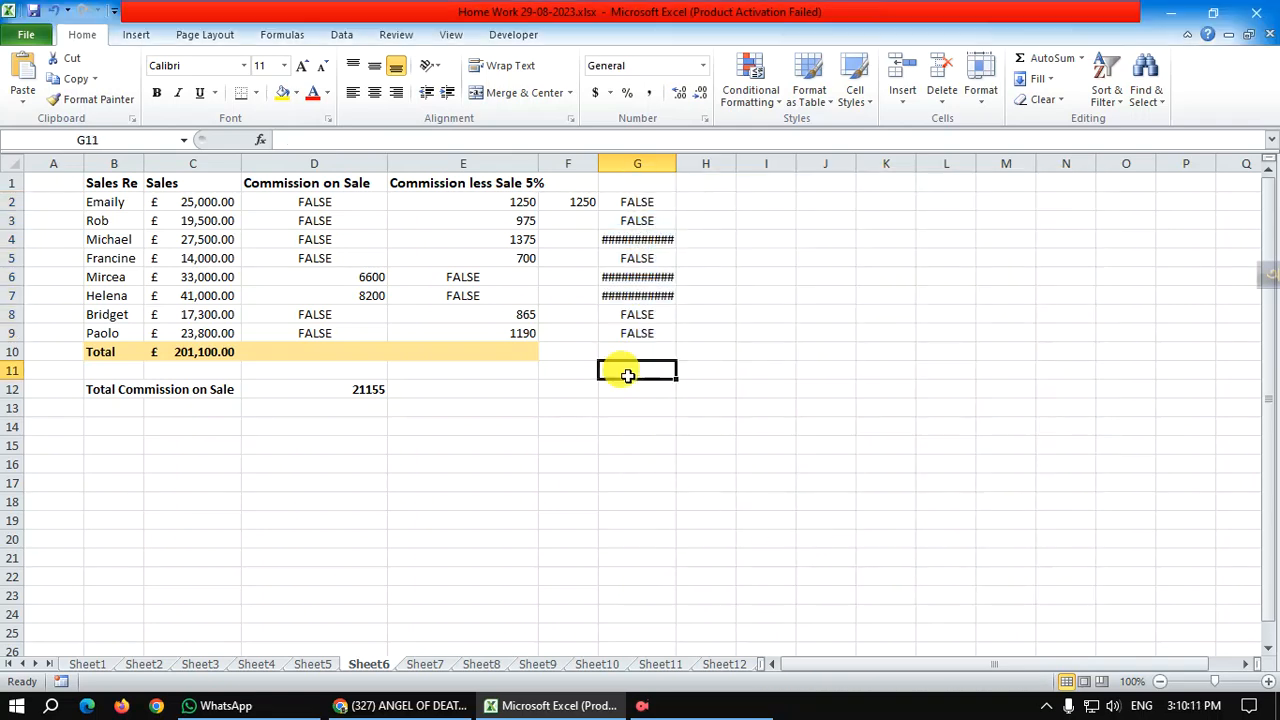
# - Widen column G and apply the dollar accounting format to G2:G9
pyautogui.moveTo(676, 163); pyautogui.dragTo(720, 160)
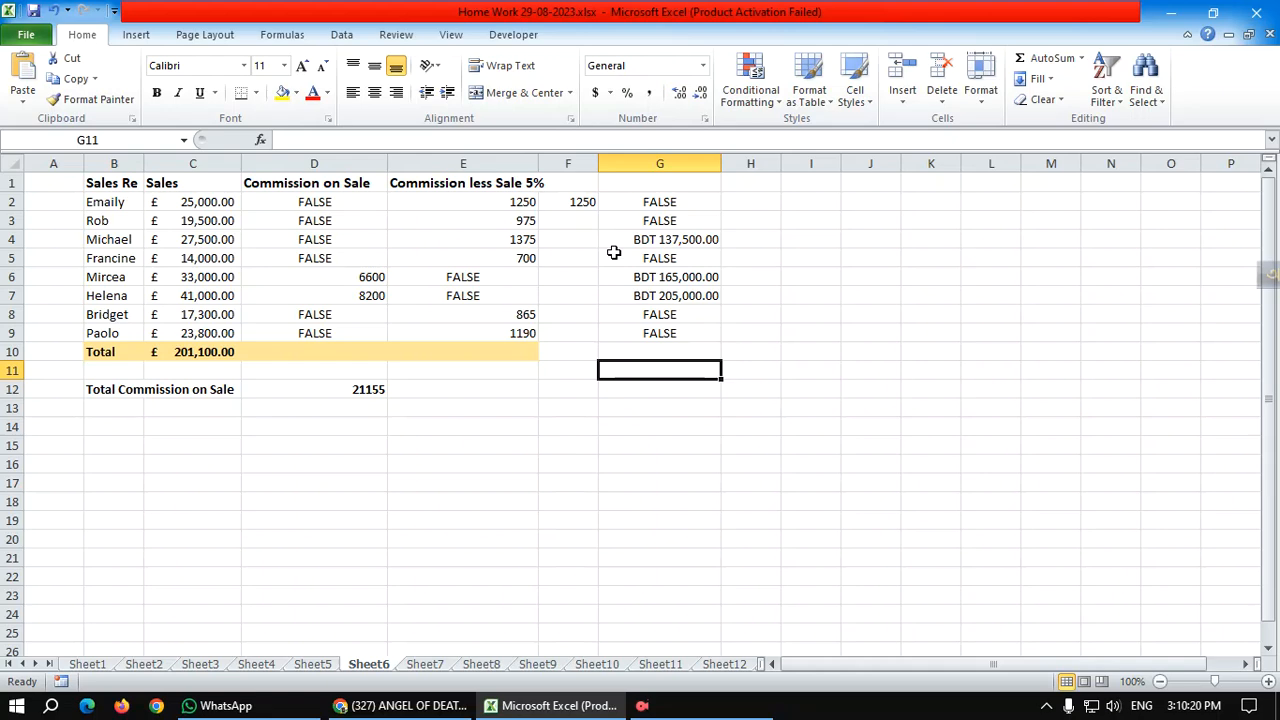
pyautogui.moveTo(660, 201); pyautogui.dragTo(649, 331)
pyautogui.click(596, 93)
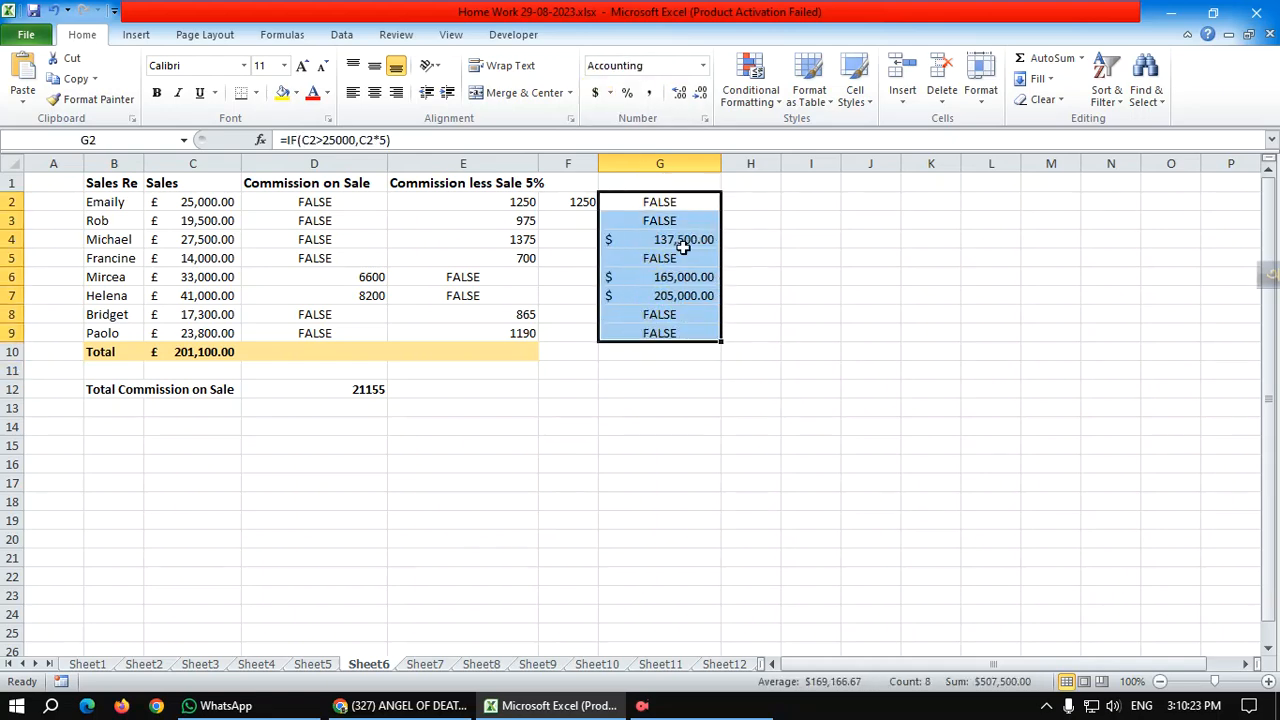
pyautogui.click(808, 346)
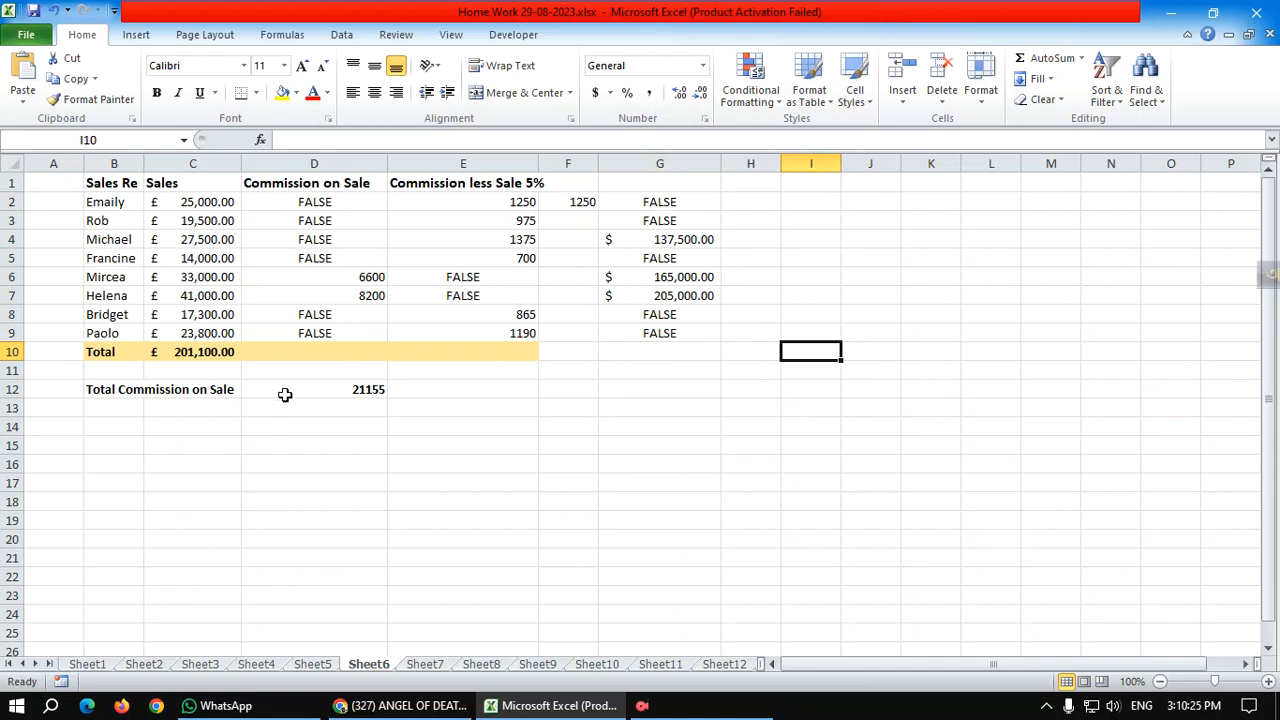
# - Widen columns A, B and C of the toy order table on Sheet8 to fit their contents
pyautogui.click(300, 34)
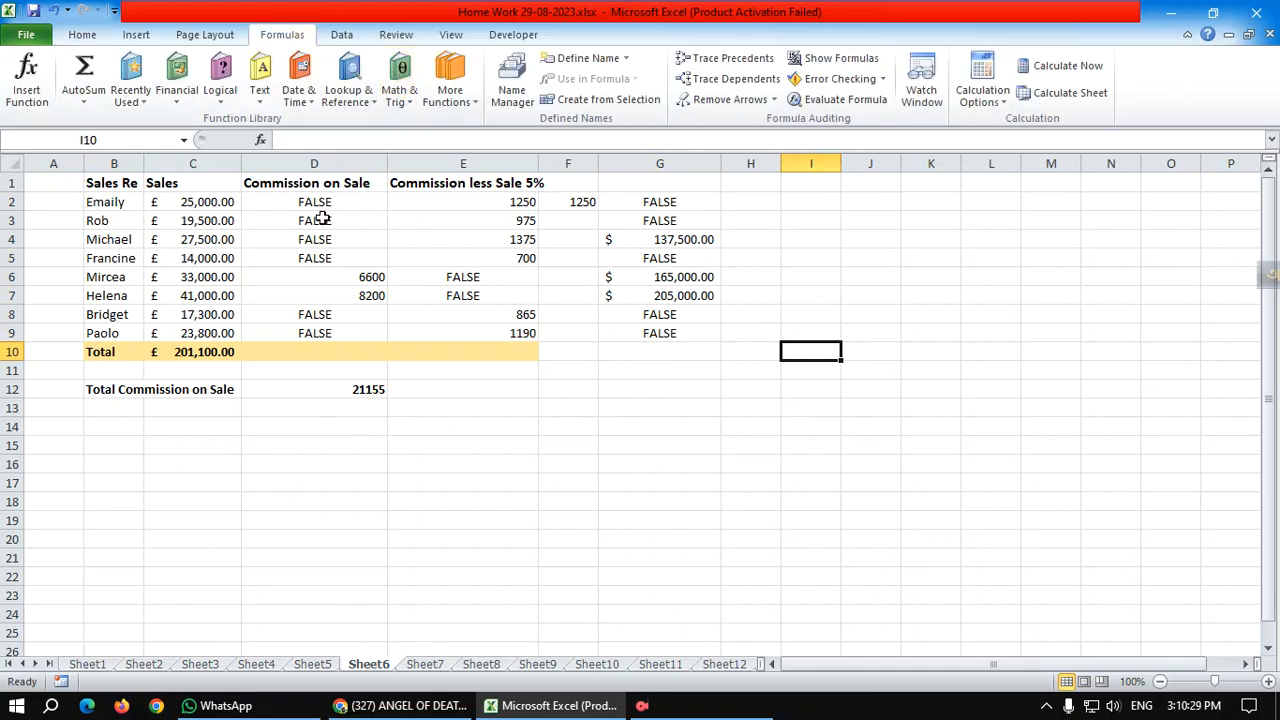
pyautogui.click(426, 663)
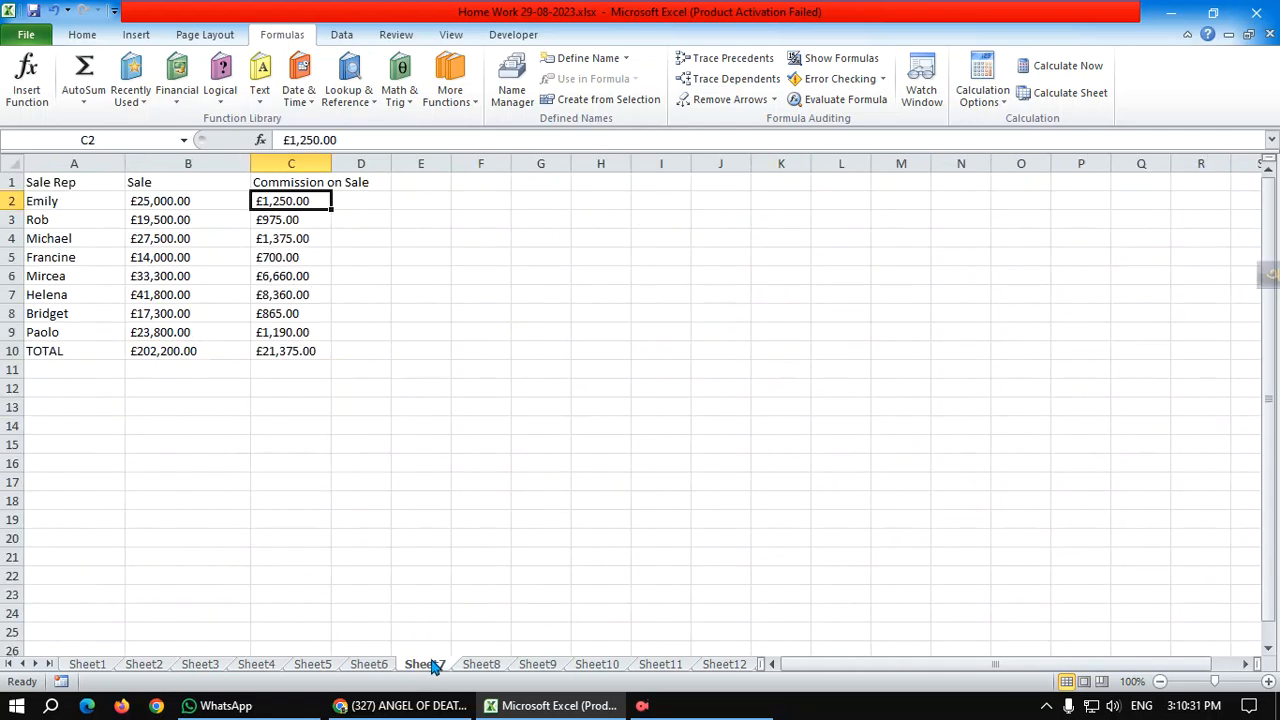
pyautogui.click(478, 664)
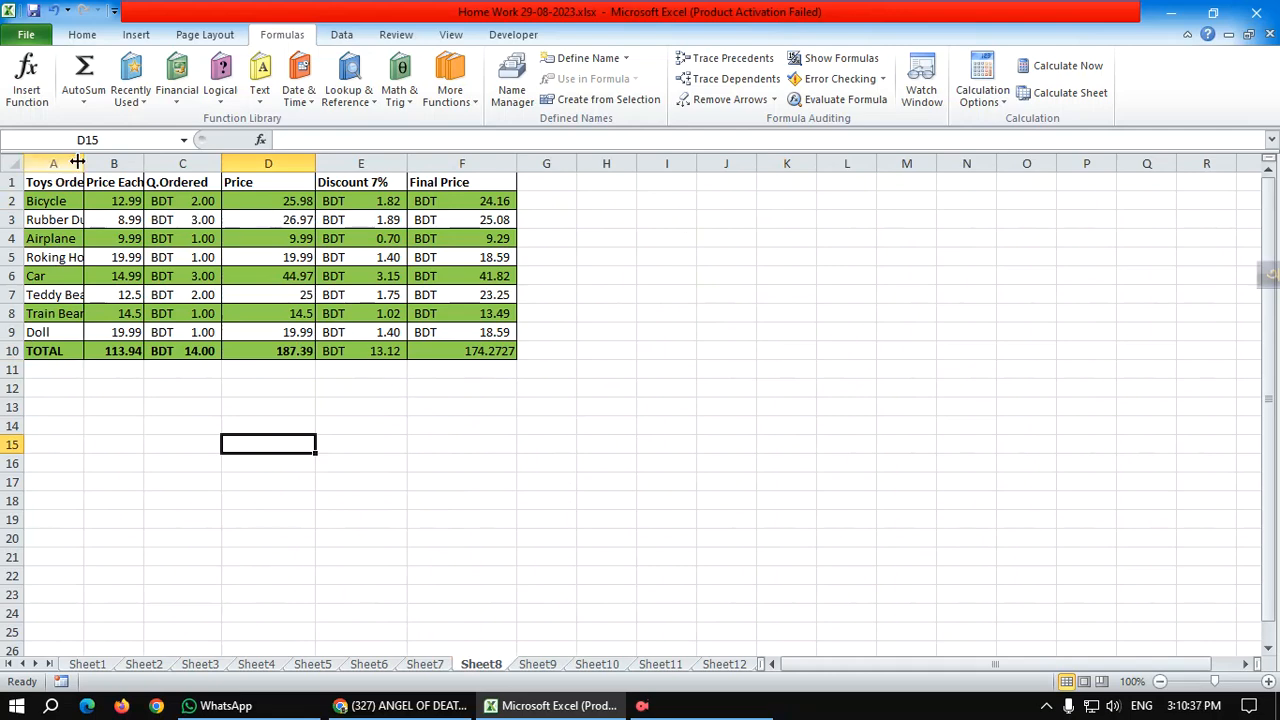
pyautogui.moveTo(84, 163); pyautogui.dragTo(146, 163)
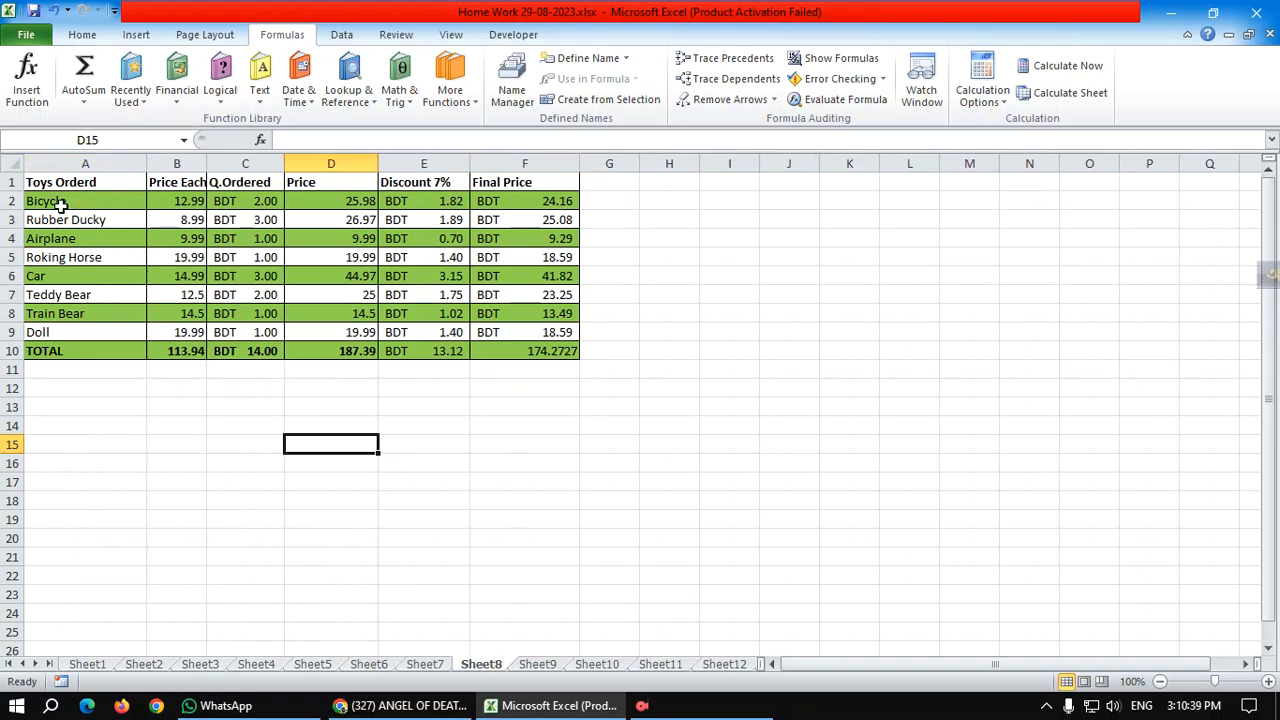
pyautogui.moveTo(206, 163); pyautogui.dragTo(228, 163)
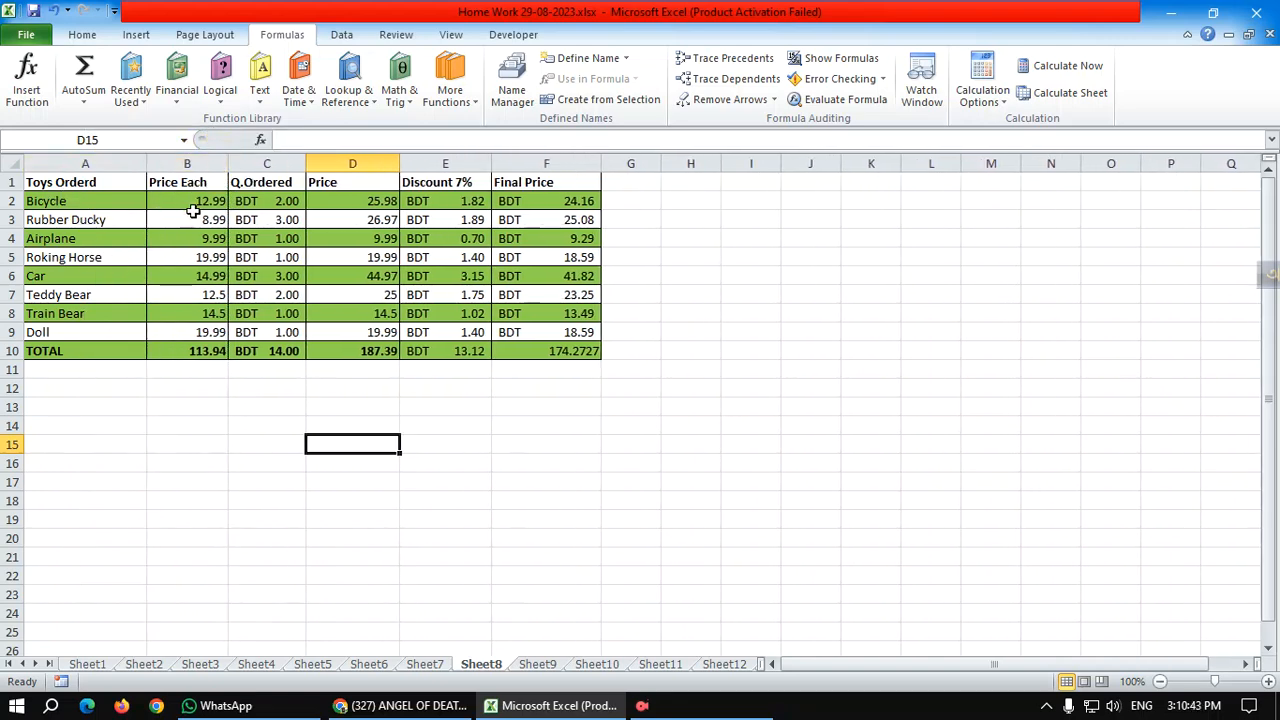
pyautogui.moveTo(306, 163); pyautogui.dragTo(328, 163)
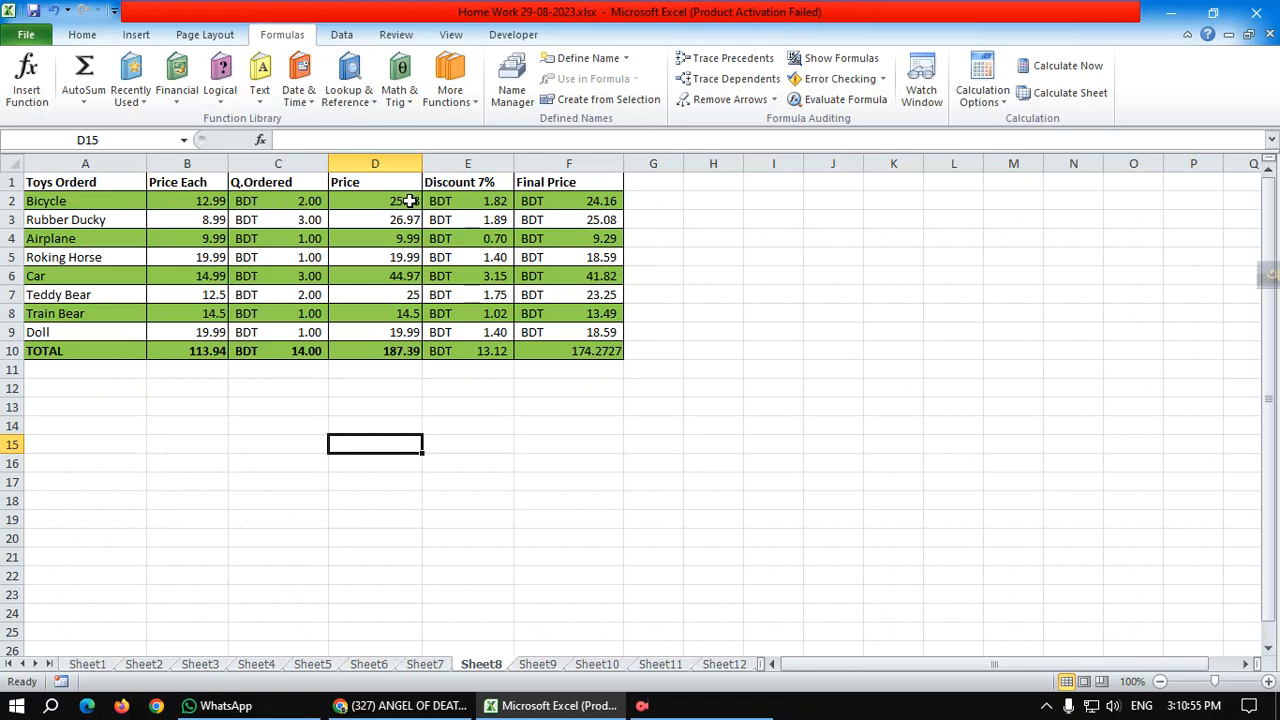
# - Examine cell contents in the Price, Discount 7% and Final Price columns of the toy order table
pyautogui.click(484, 205)
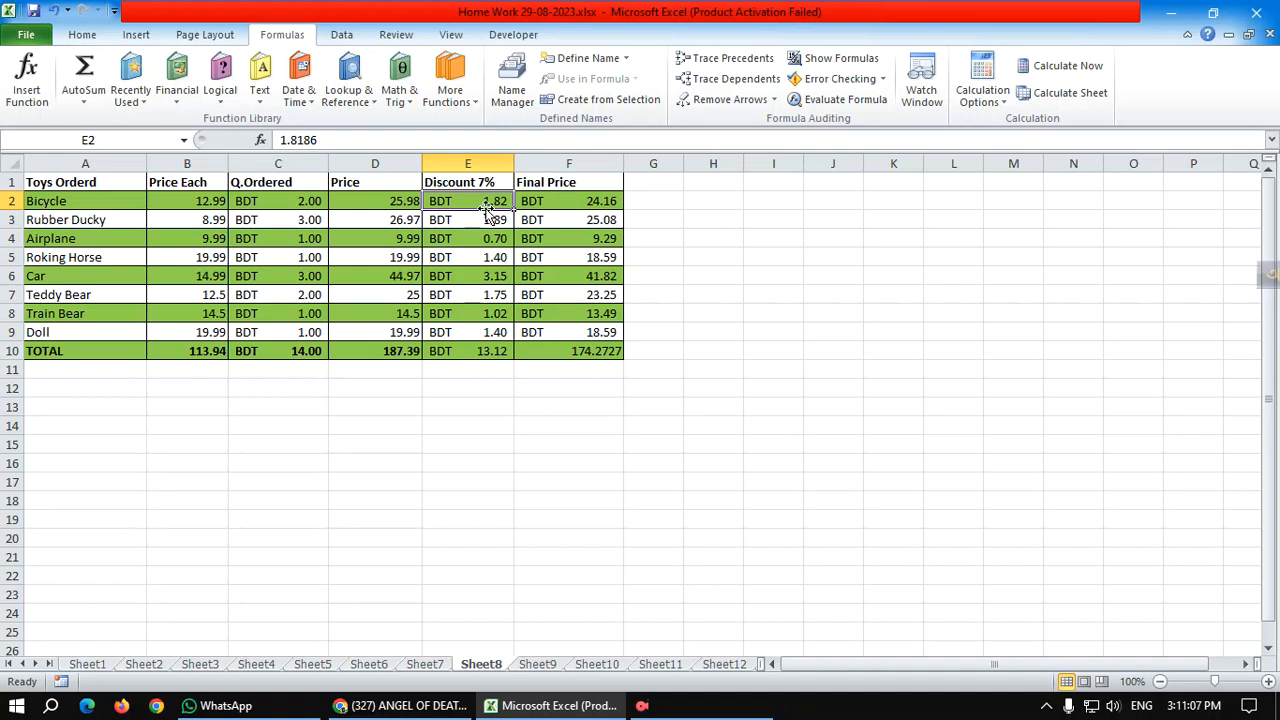
pyautogui.click(593, 203)
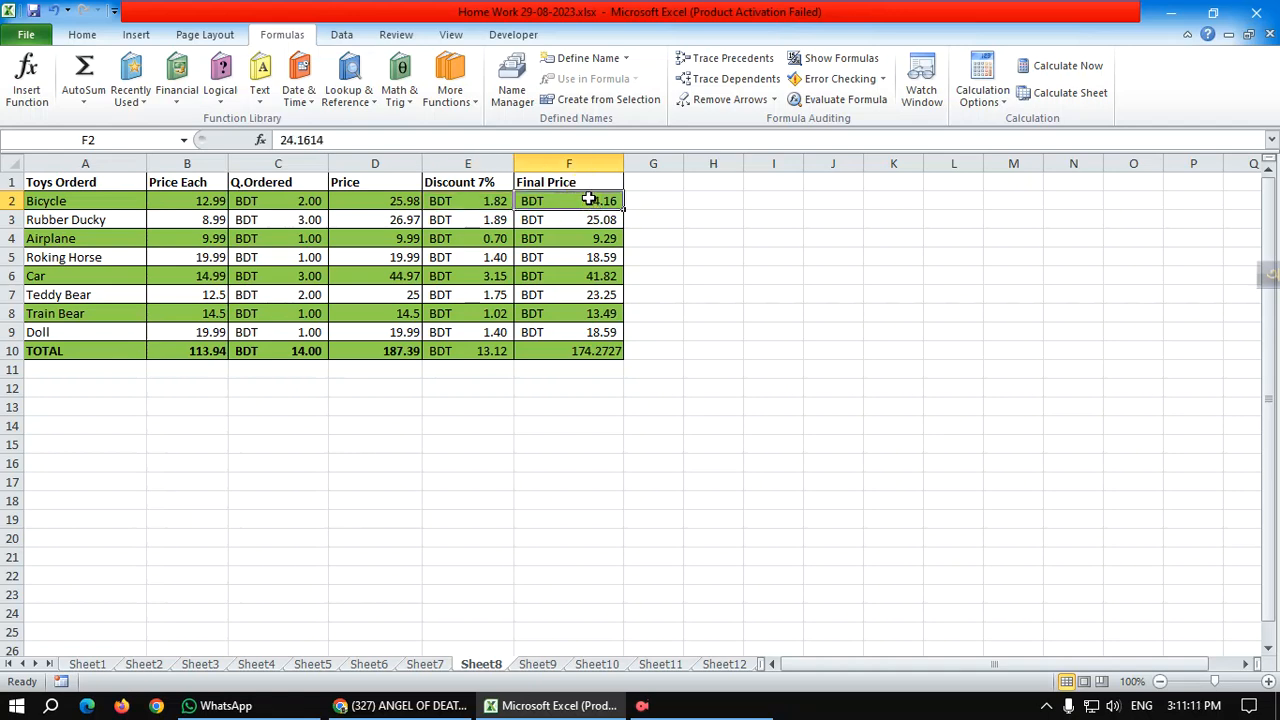
pyautogui.click(450, 203)
pyautogui.click(386, 205)
pyautogui.click(390, 238)
pyautogui.click(500, 201)
pyautogui.click(463, 240)
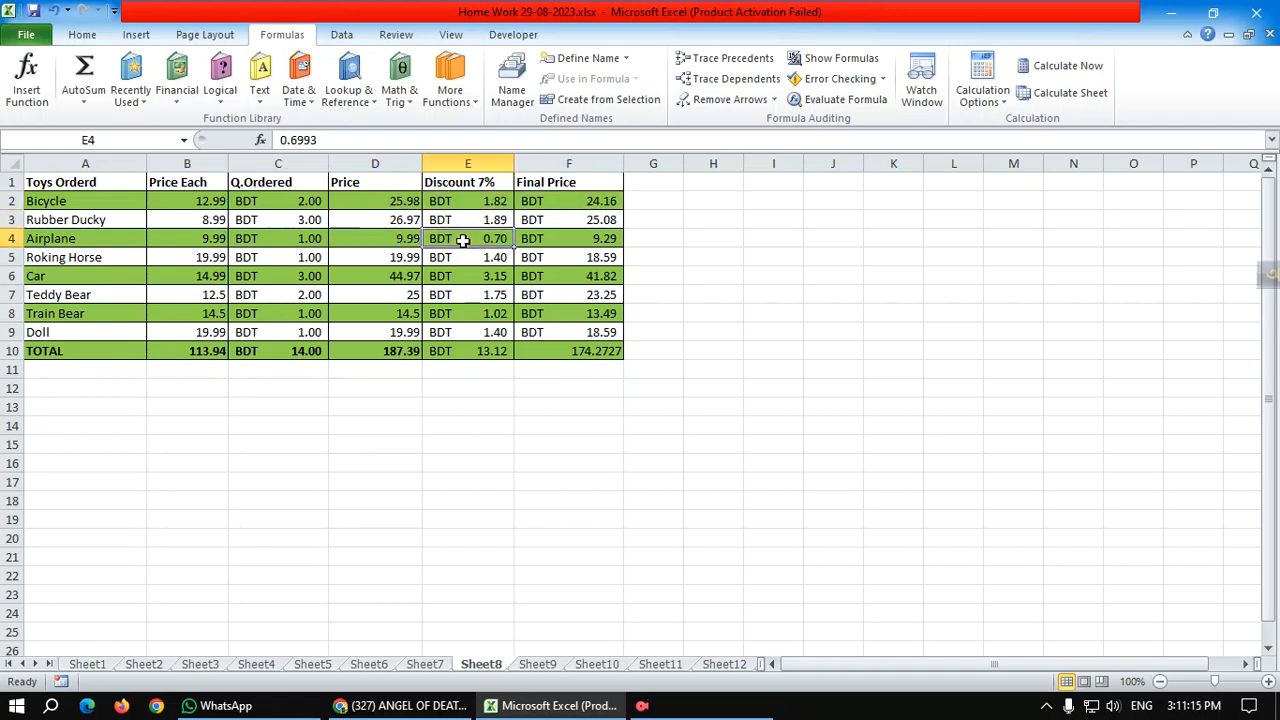
# - Widen columns B, C and E on Sheet9 so the Price Each, Q.Ordered and Discount 7% contents fit
pyautogui.click(530, 666)
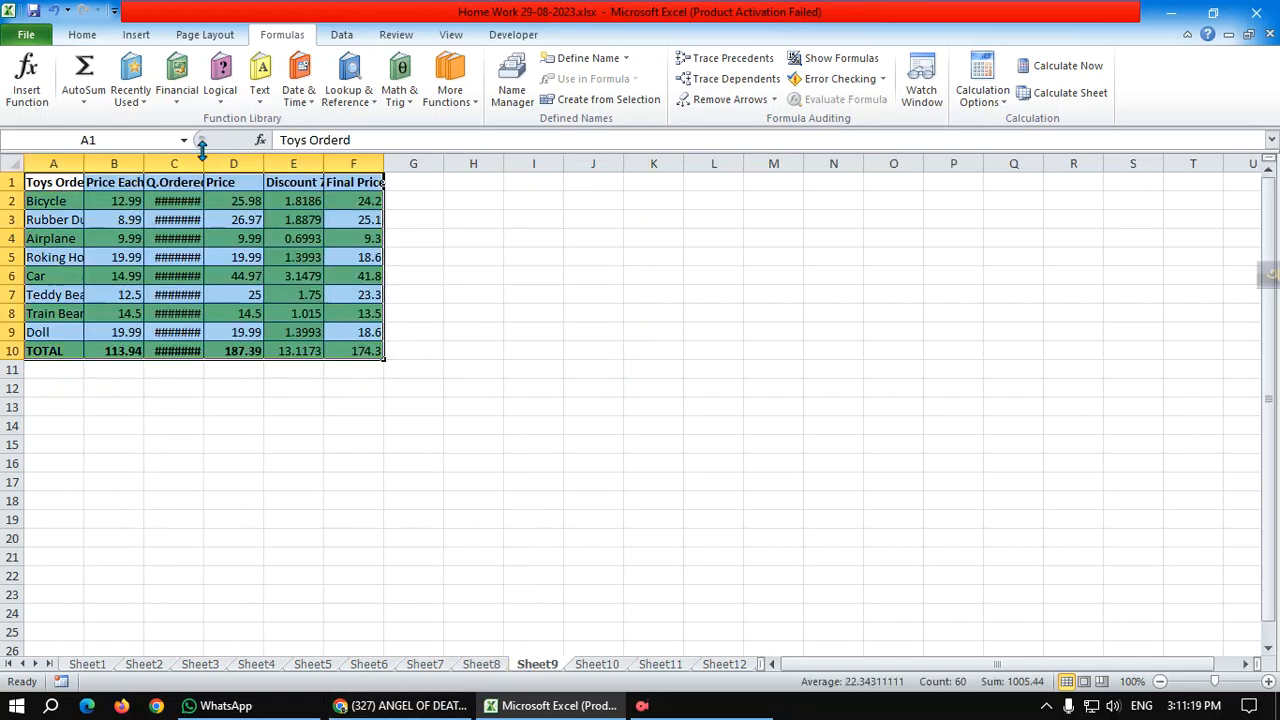
pyautogui.moveTo(203, 160); pyautogui.dragTo(283, 160)
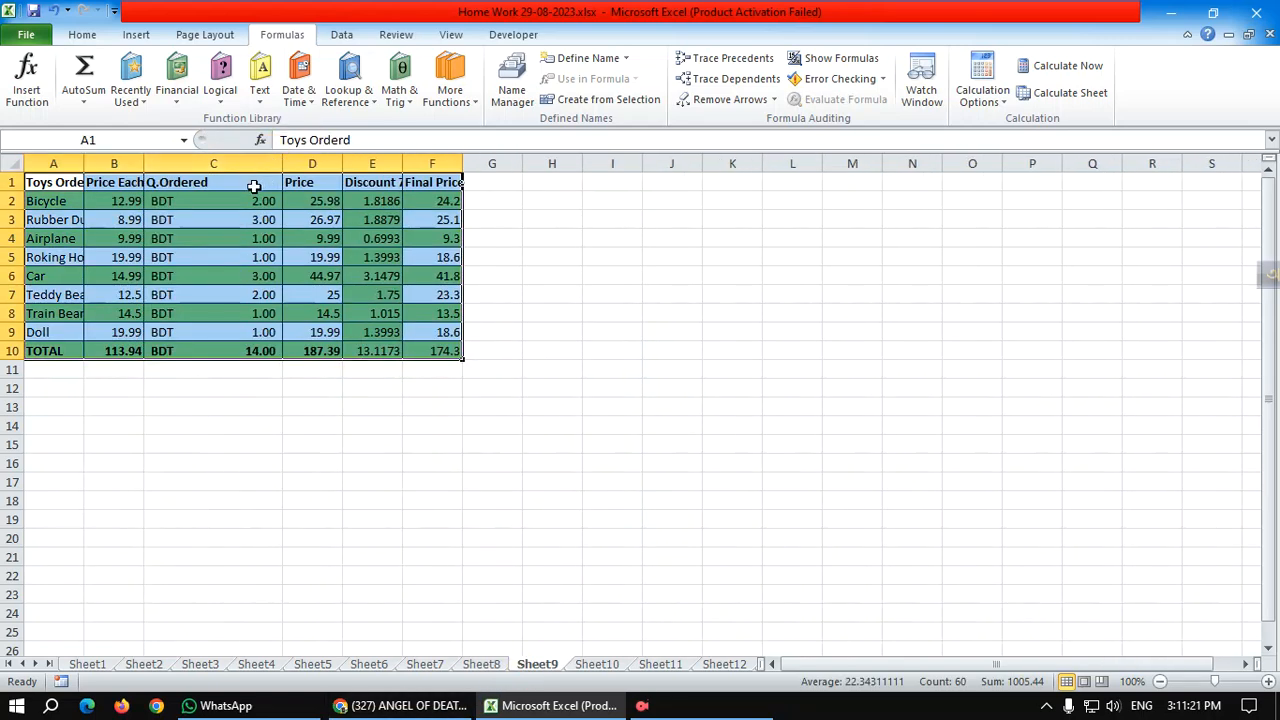
pyautogui.click(145, 161)
pyautogui.moveTo(145, 161); pyautogui.dragTo(202, 161)
pyautogui.moveTo(460, 161); pyautogui.dragTo(480, 161)
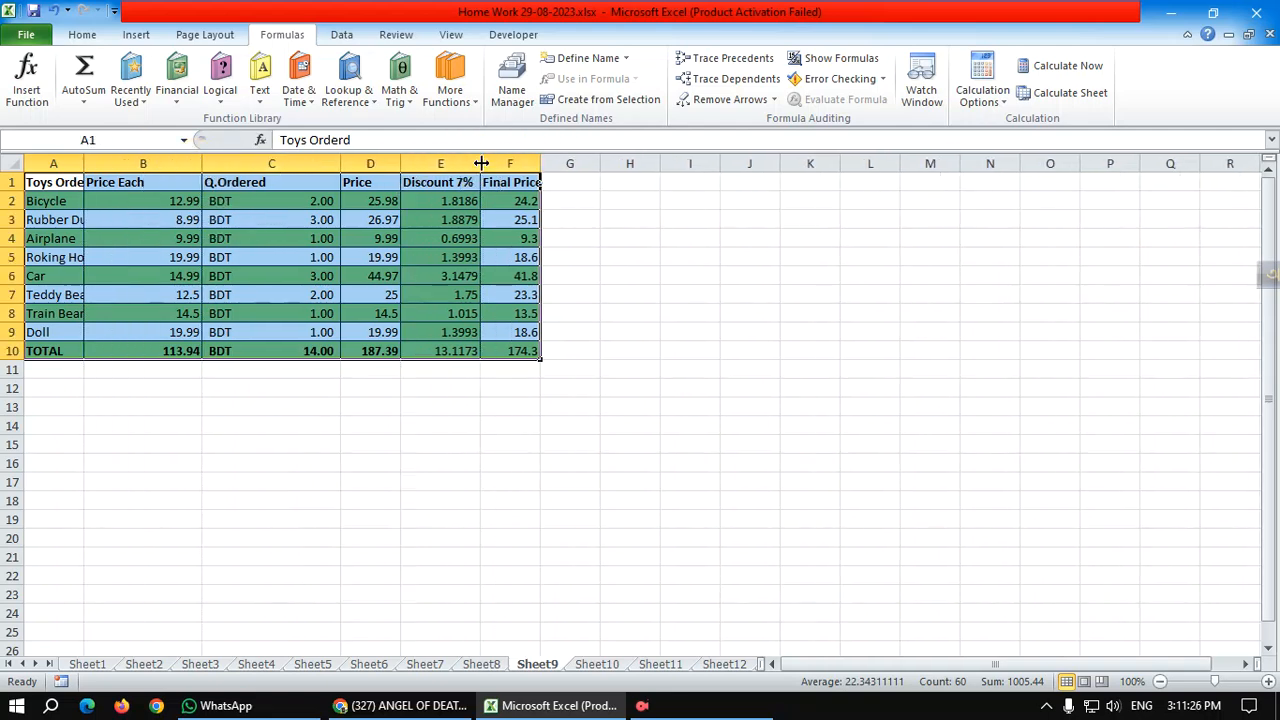
# - Delete the existing 3-D pie chart of the country data on Sheet10
pyautogui.click(594, 664)
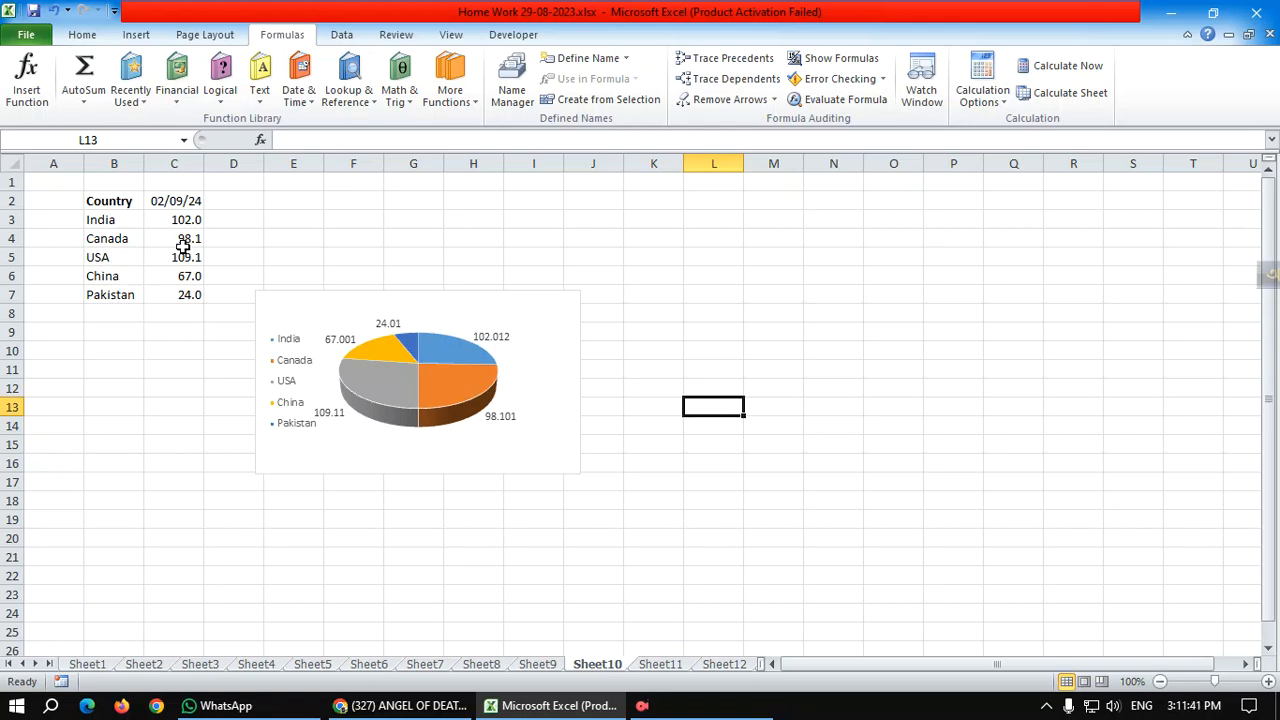
pyautogui.click(406, 380)
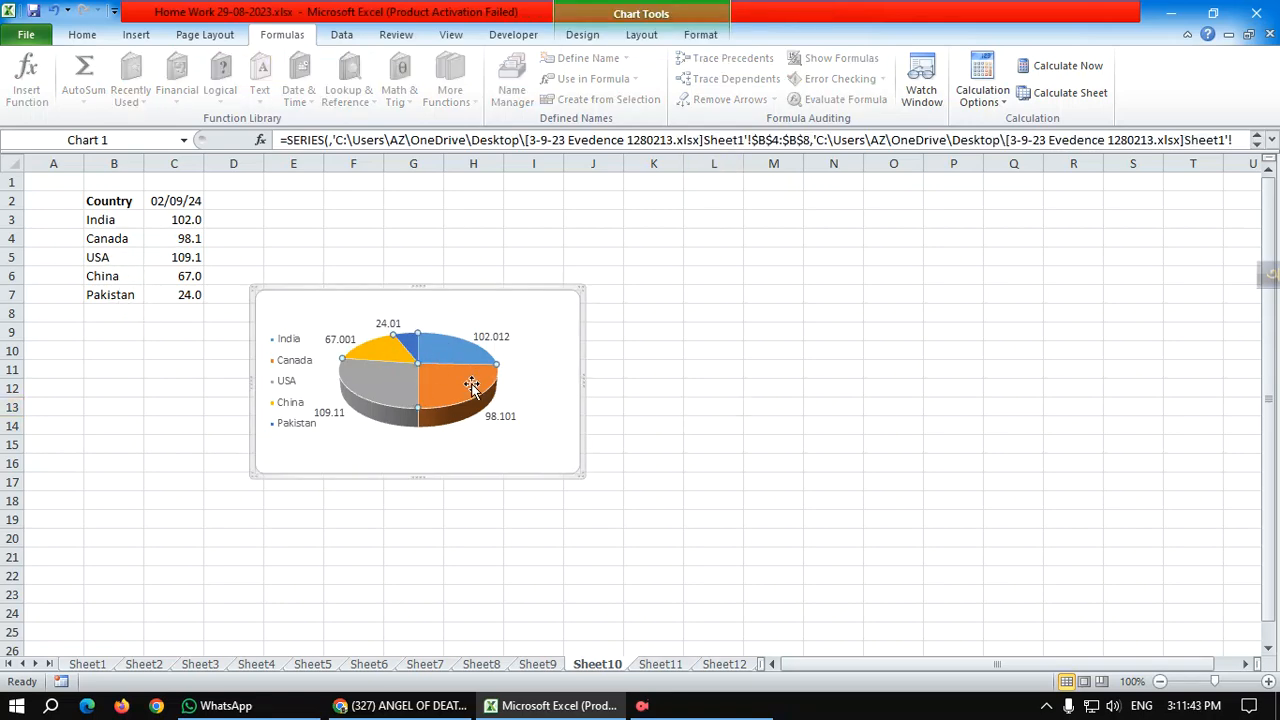
pyautogui.click(175, 220)
pyautogui.click(378, 390)
pyautogui.press('Delete')
pyautogui.press('Delete')
pyautogui.click(318, 338)
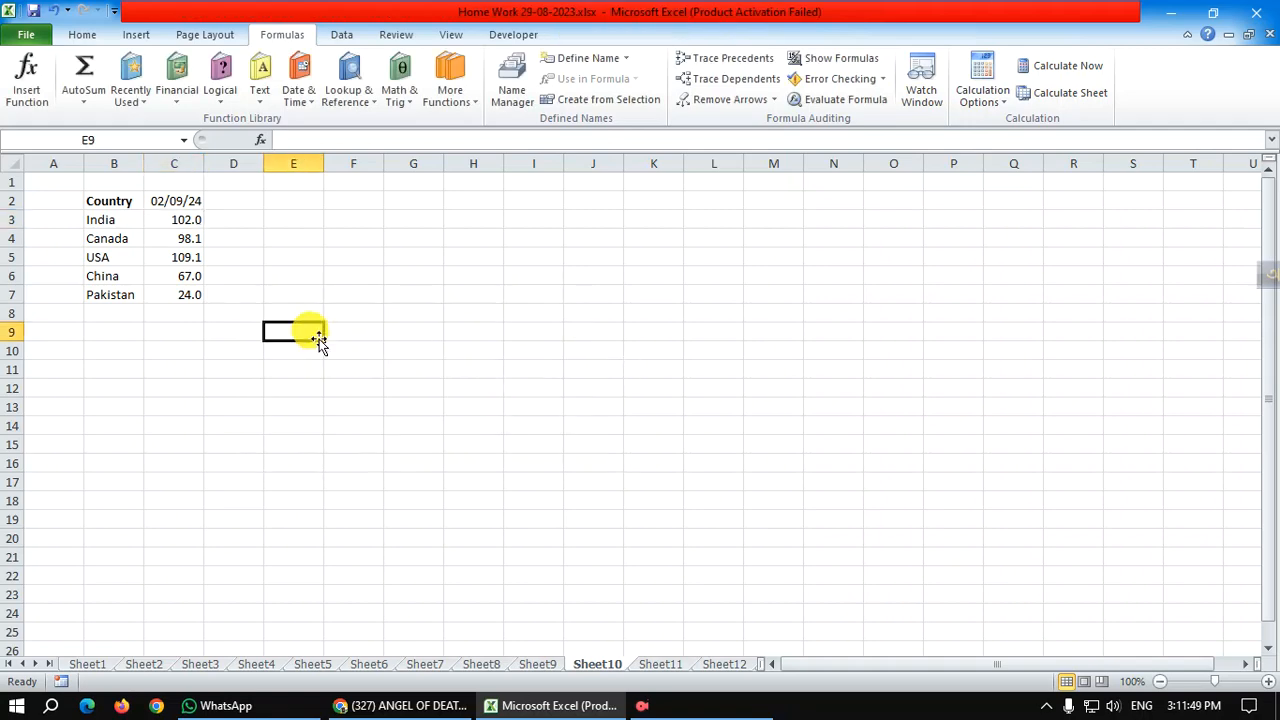
# - Insert a 3-D pie chart from the country data in B2:C7 on Sheet10
pyautogui.moveTo(110, 200); pyautogui.dragTo(182, 292)
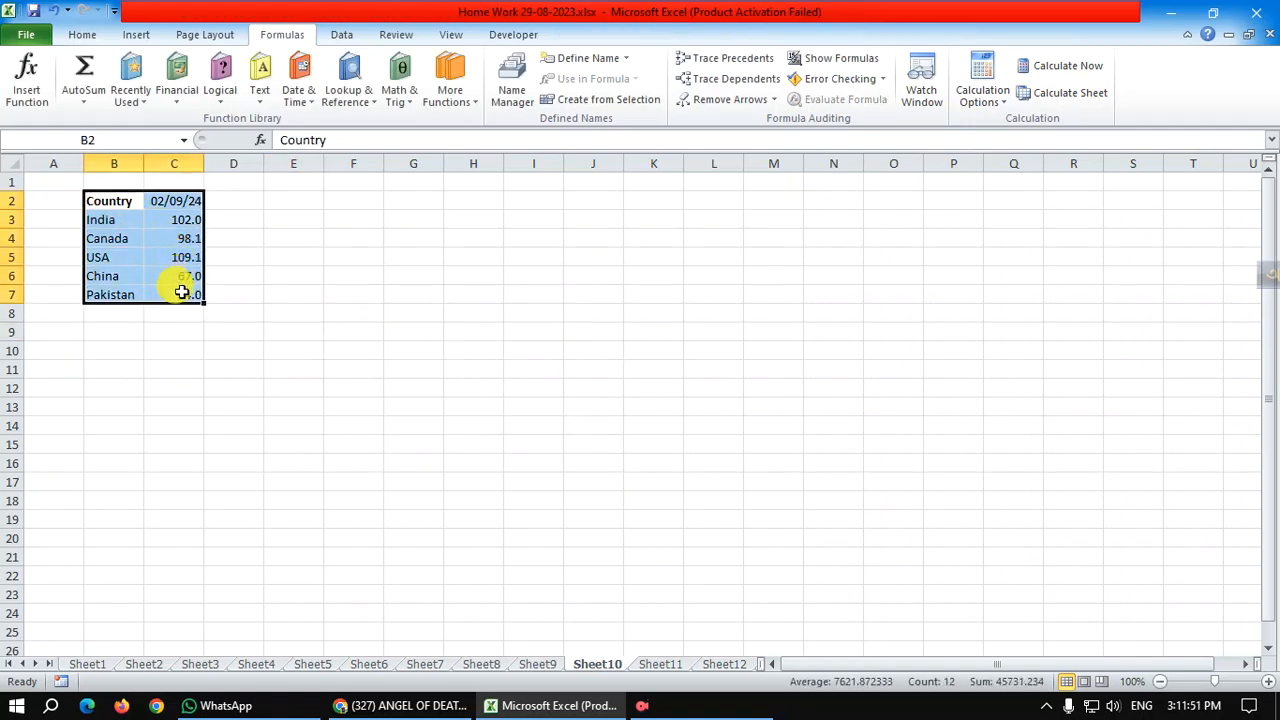
pyautogui.click(133, 34)
pyautogui.click(100, 31)
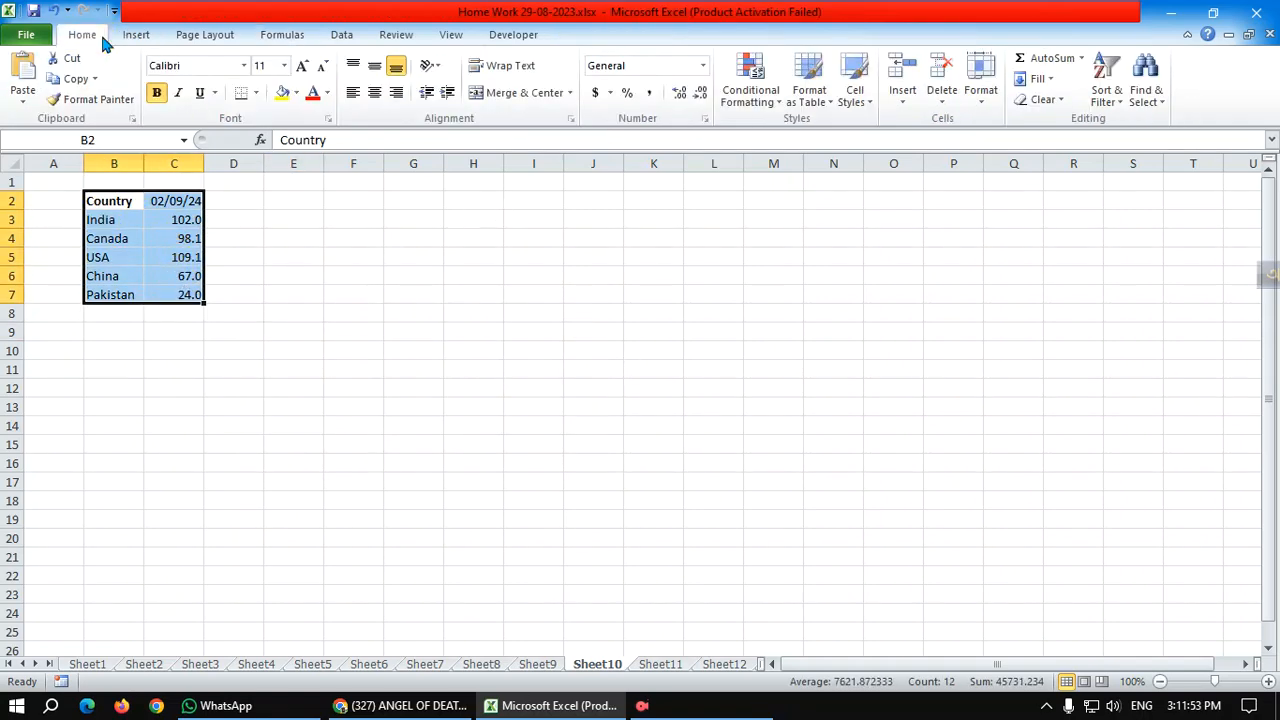
pyautogui.click(136, 34)
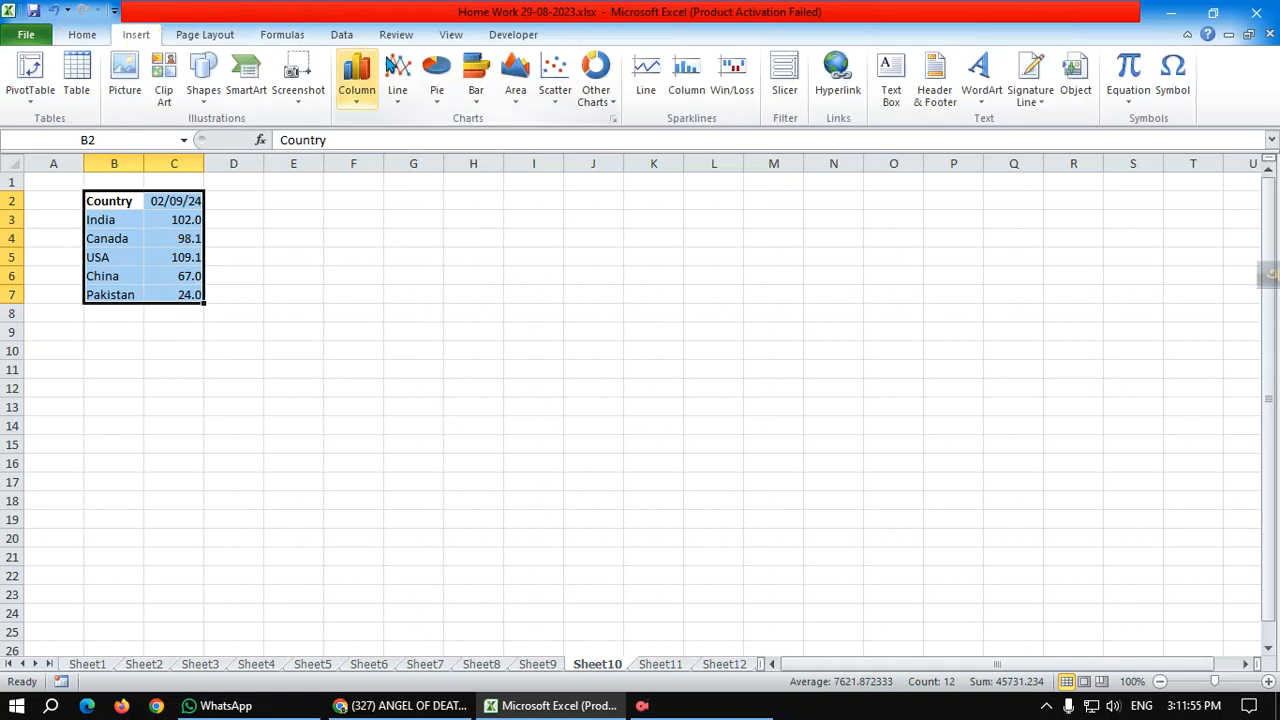
pyautogui.click(436, 100)
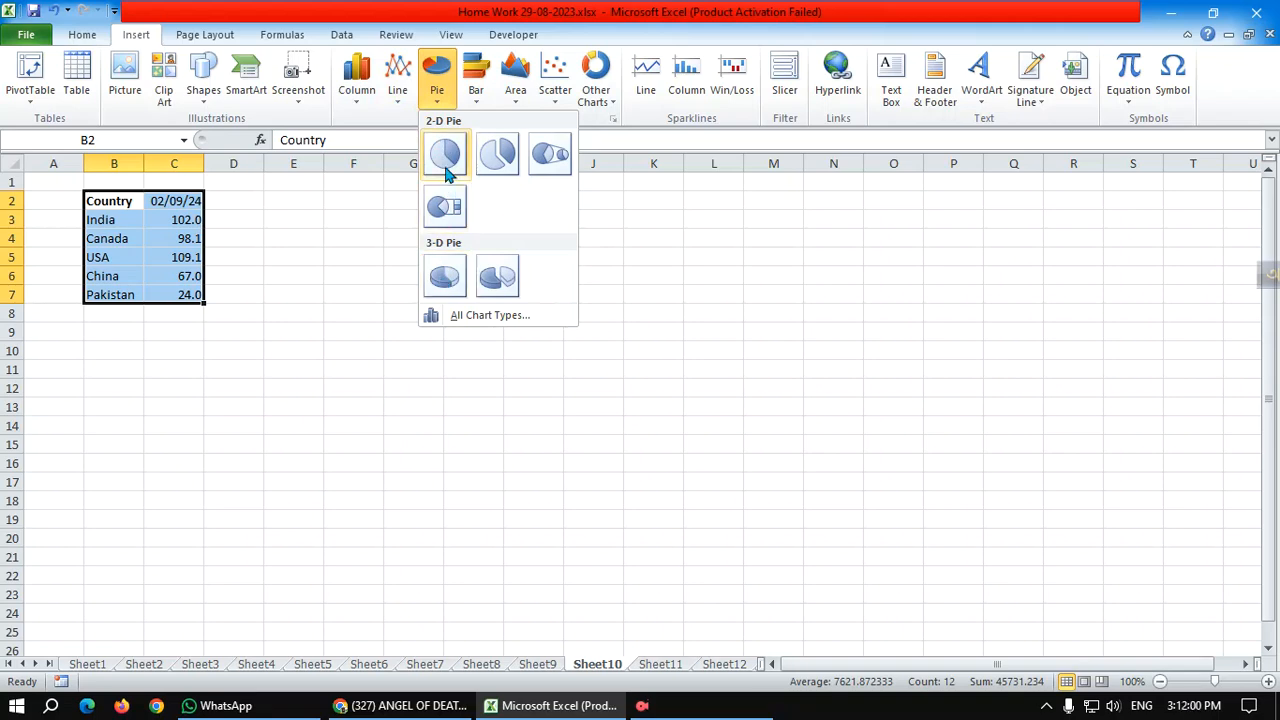
pyautogui.click(482, 316)
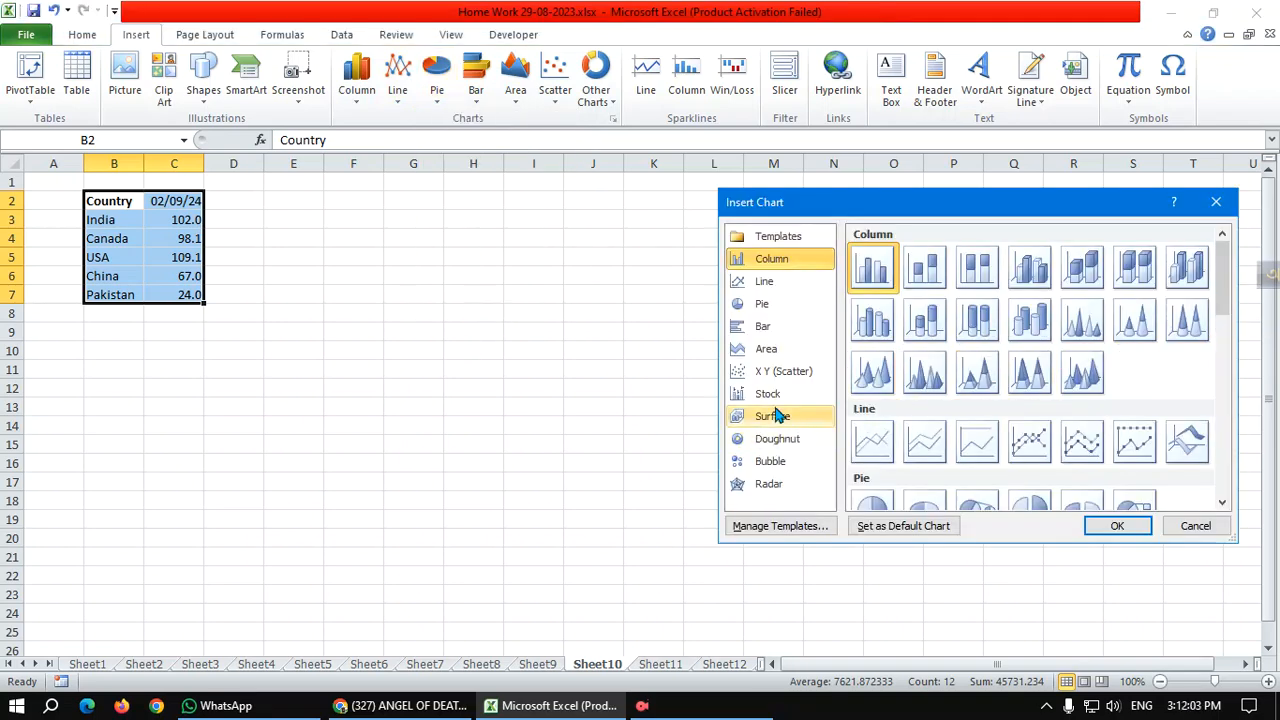
pyautogui.click(766, 305)
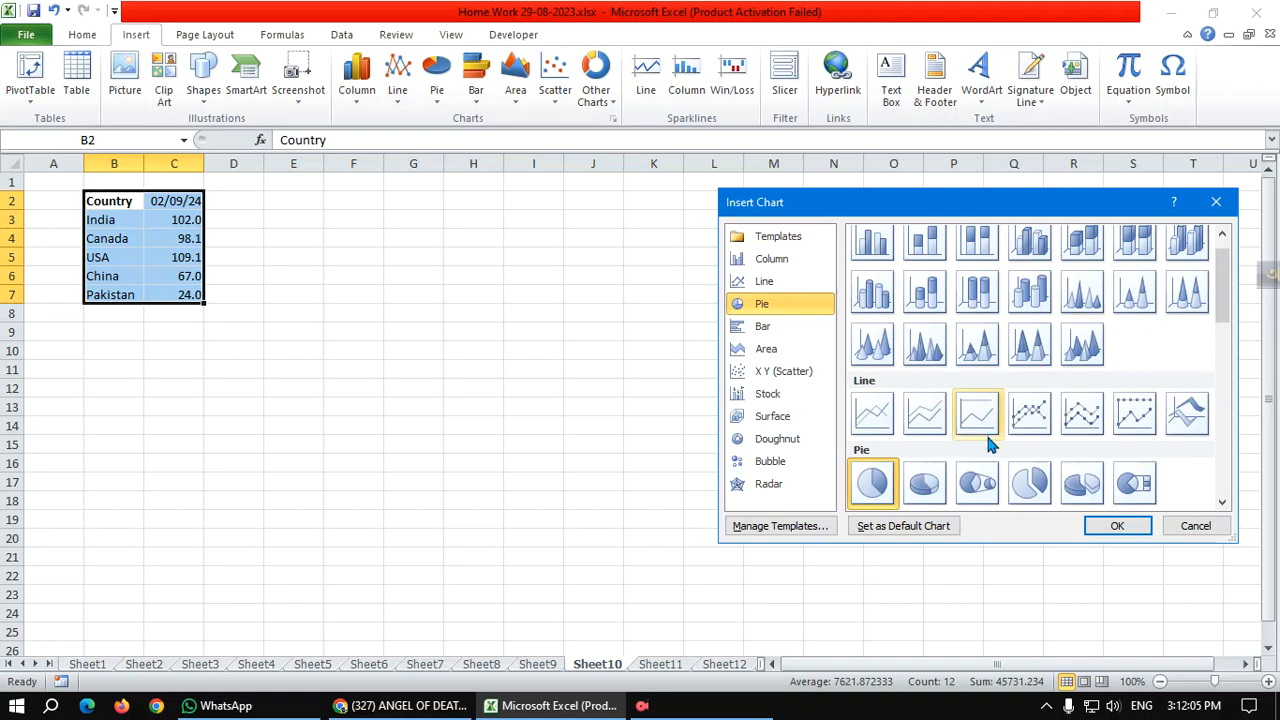
pyautogui.scroll(-6, 988, 444)
pyautogui.scroll(2, 990, 444)
pyautogui.scroll(4, 990, 444)
pyautogui.click(922, 455)
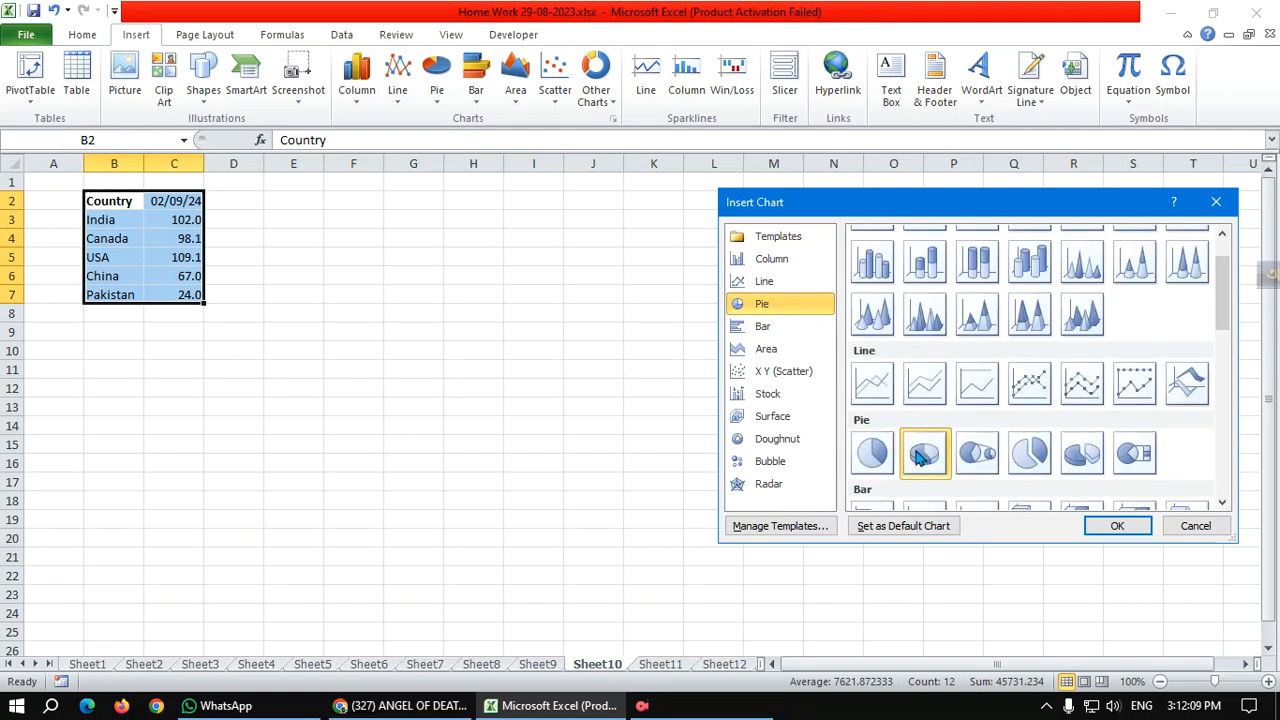
pyautogui.click(1112, 524)
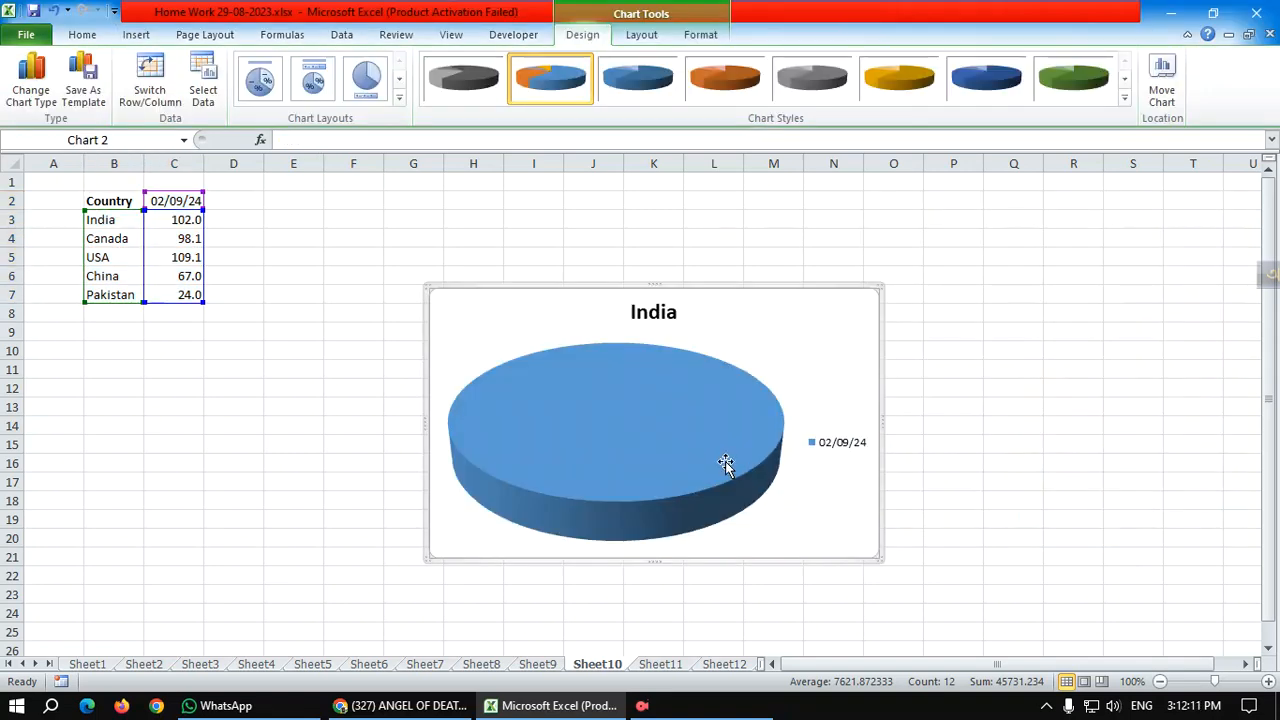
# - Try several chart styles on the new 3-D pie chart, ending with the solid dark blue style
pyautogui.click(613, 418)
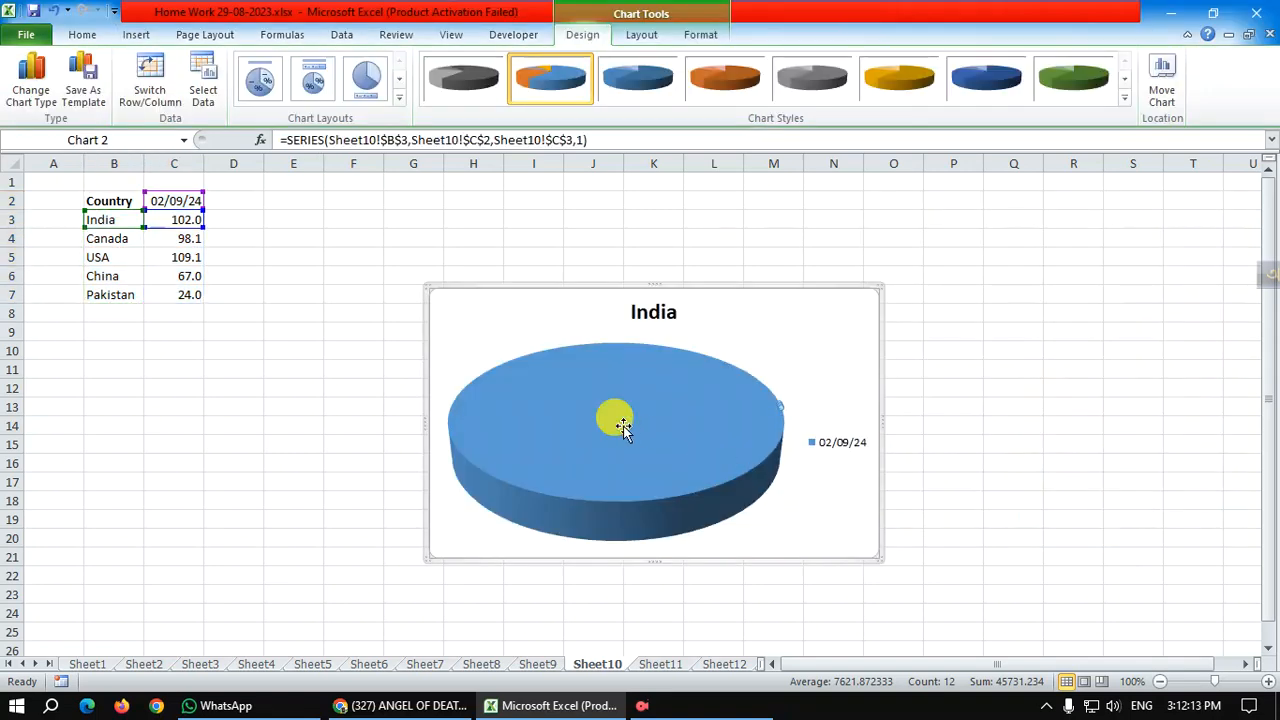
pyautogui.click(693, 446)
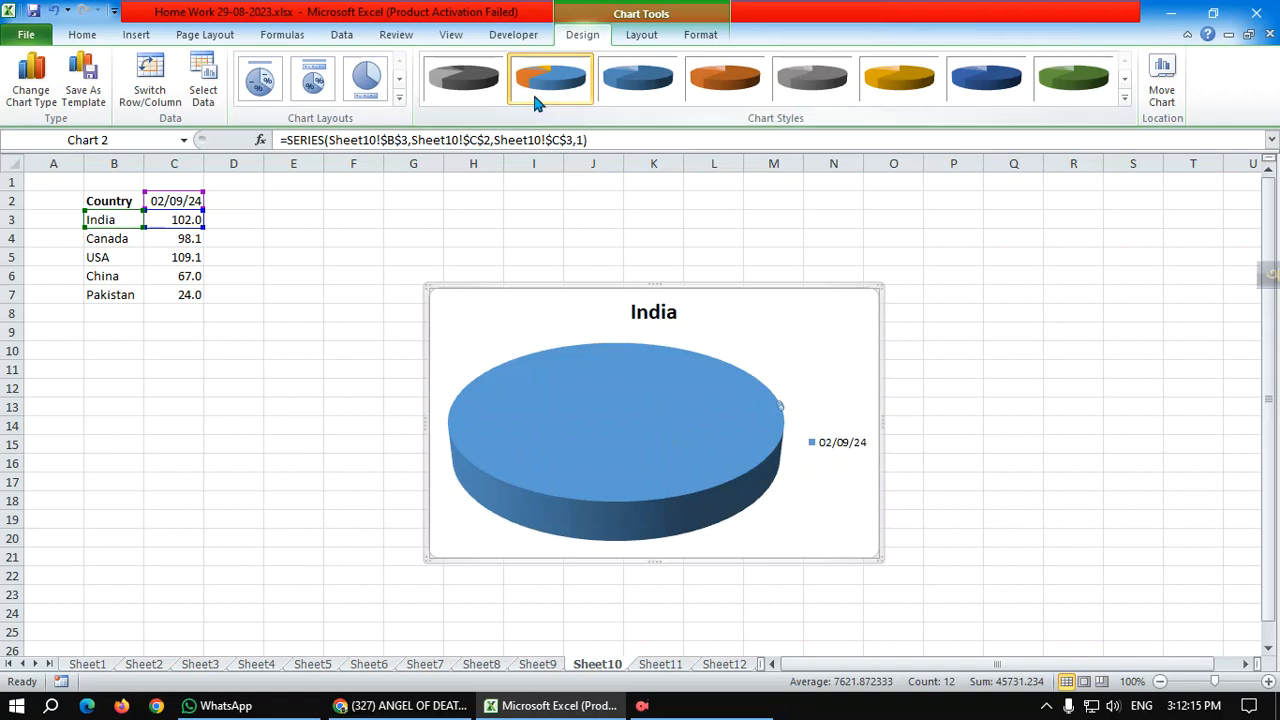
pyautogui.click(462, 78)
pyautogui.click(615, 88)
pyautogui.click(724, 80)
pyautogui.click(812, 80)
pyautogui.click(888, 80)
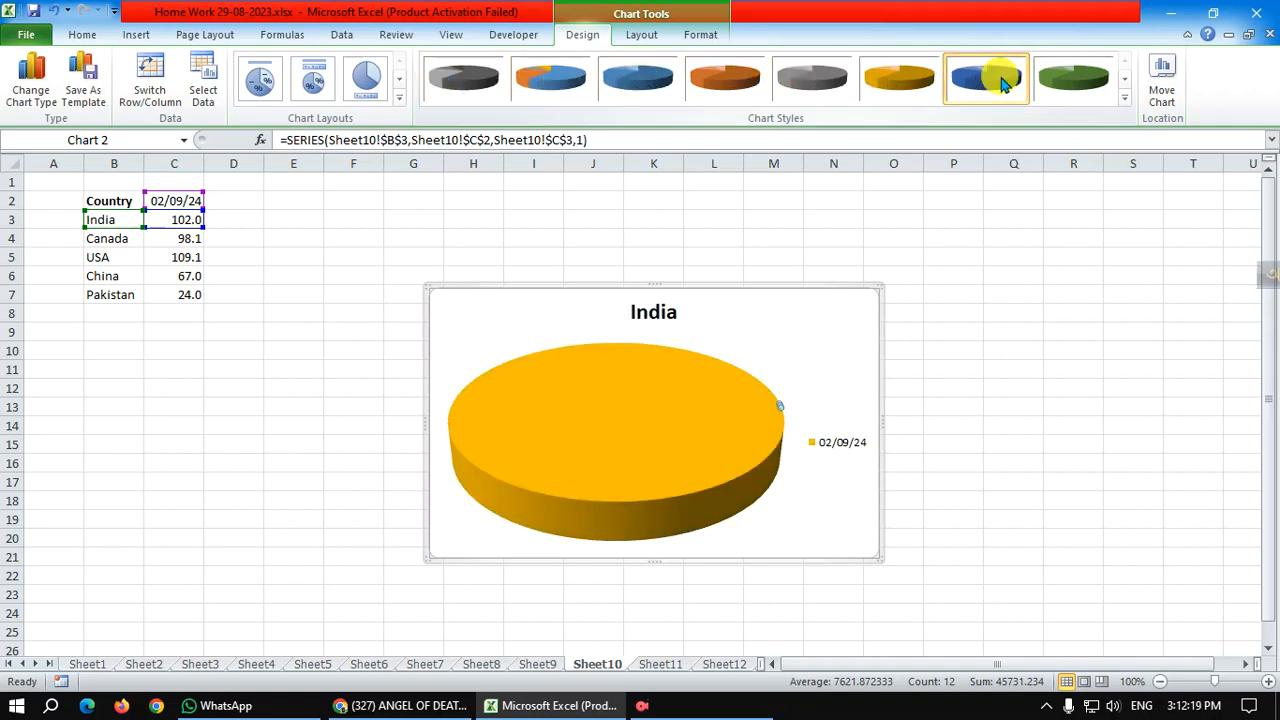
pyautogui.click(986, 80)
pyautogui.click(90, 204)
pyautogui.click(57, 205)
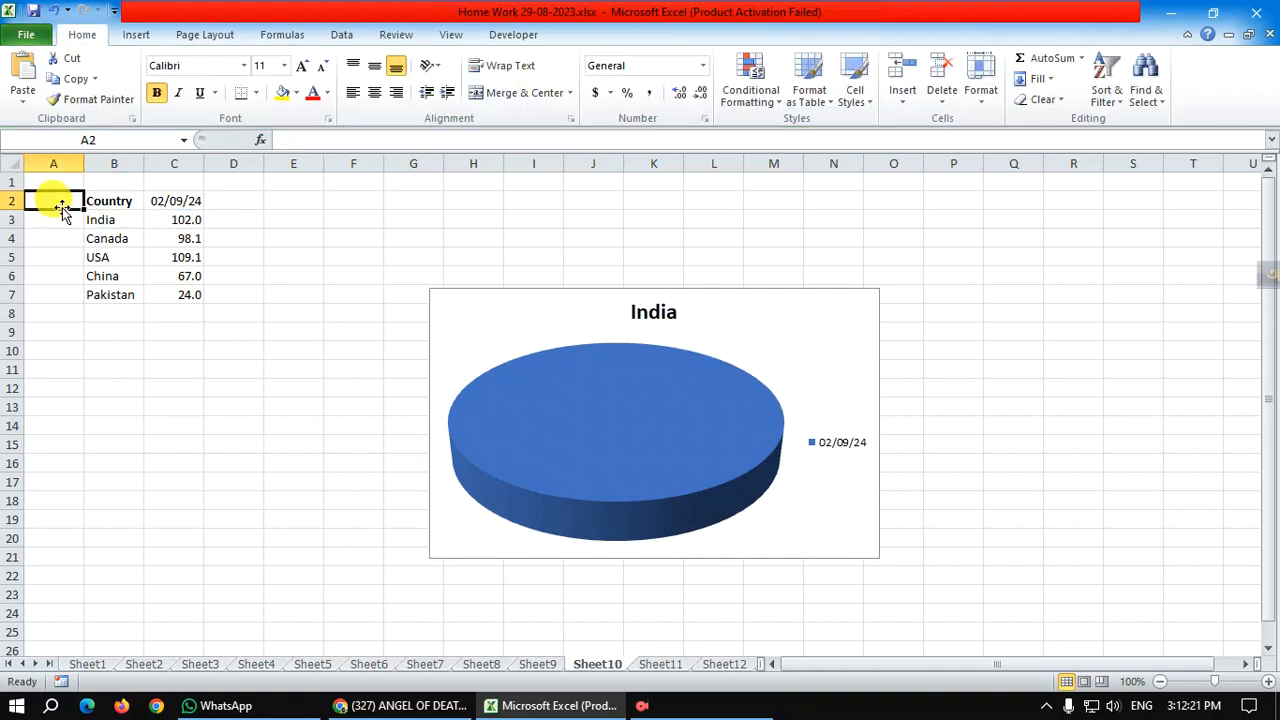
# - Delete the new 3-D pie chart's country series one after another until the whole chart is removed
pyautogui.moveTo(88, 198); pyautogui.dragTo(189, 295)
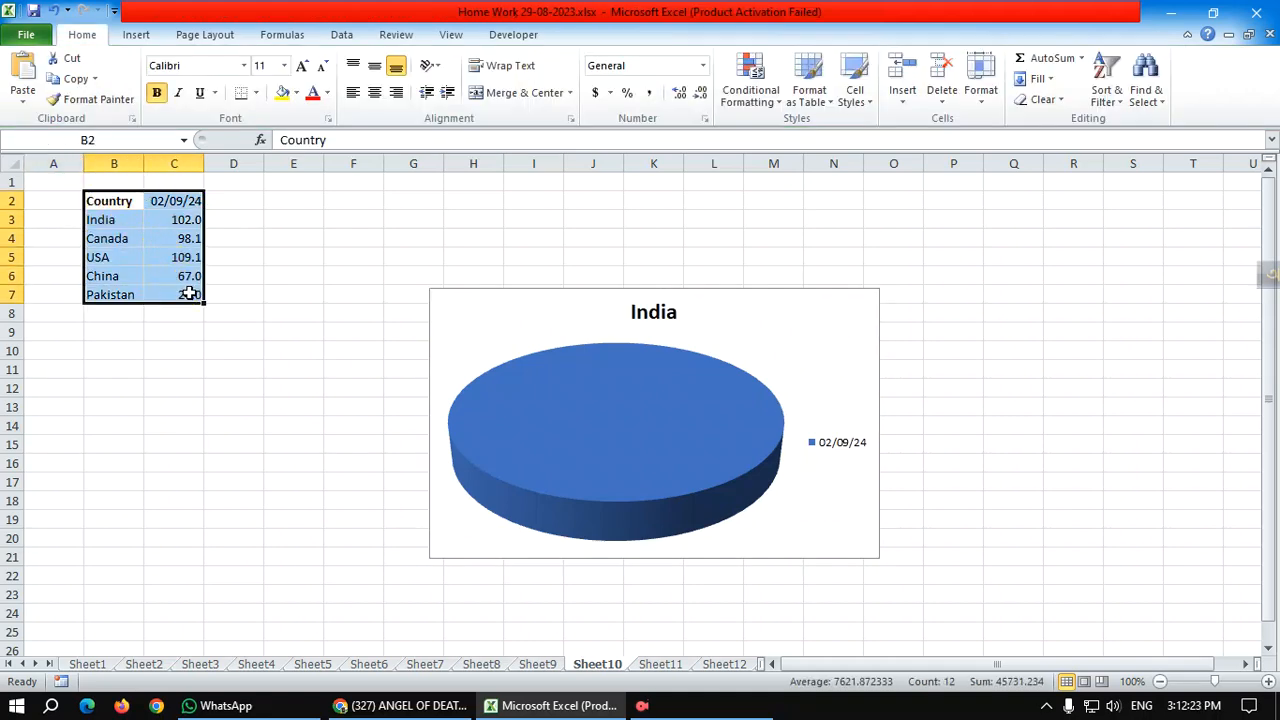
pyautogui.click(645, 390)
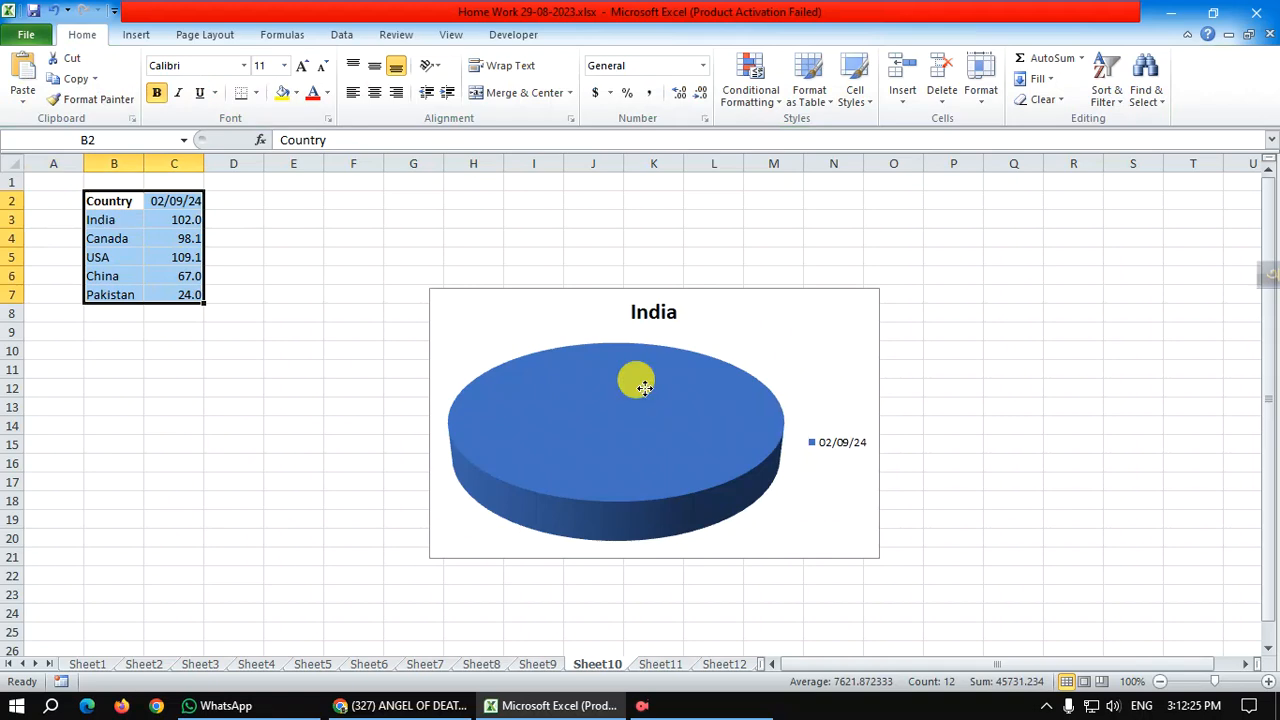
pyautogui.press('Delete')
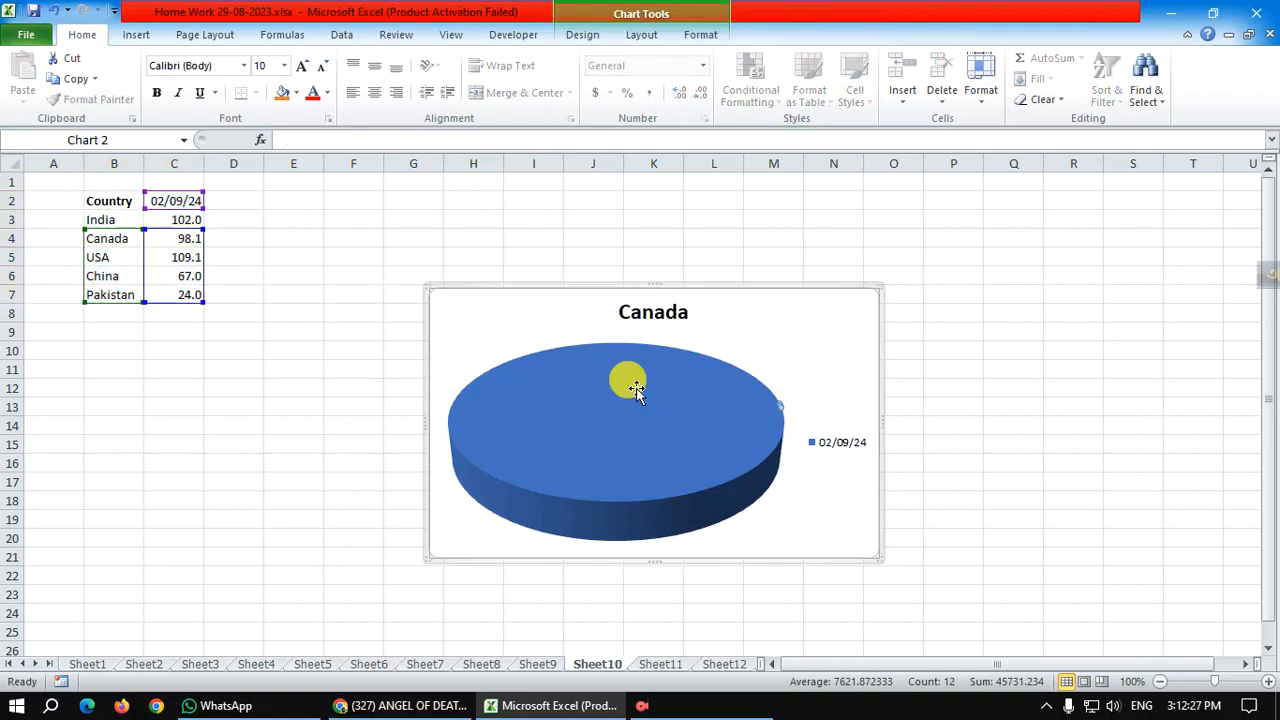
pyautogui.click(636, 388)
pyautogui.press('Delete')
pyautogui.click(635, 388)
pyautogui.press('Delete')
pyautogui.press('Delete')
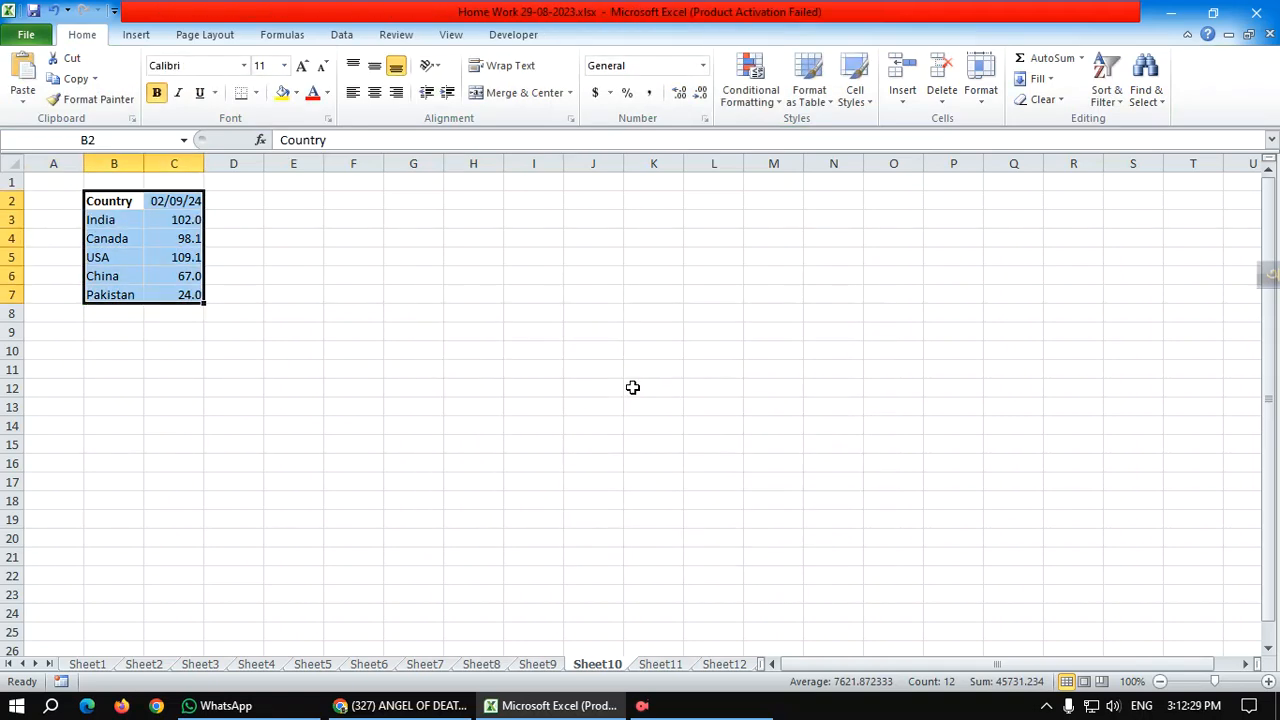
pyautogui.click(301, 331)
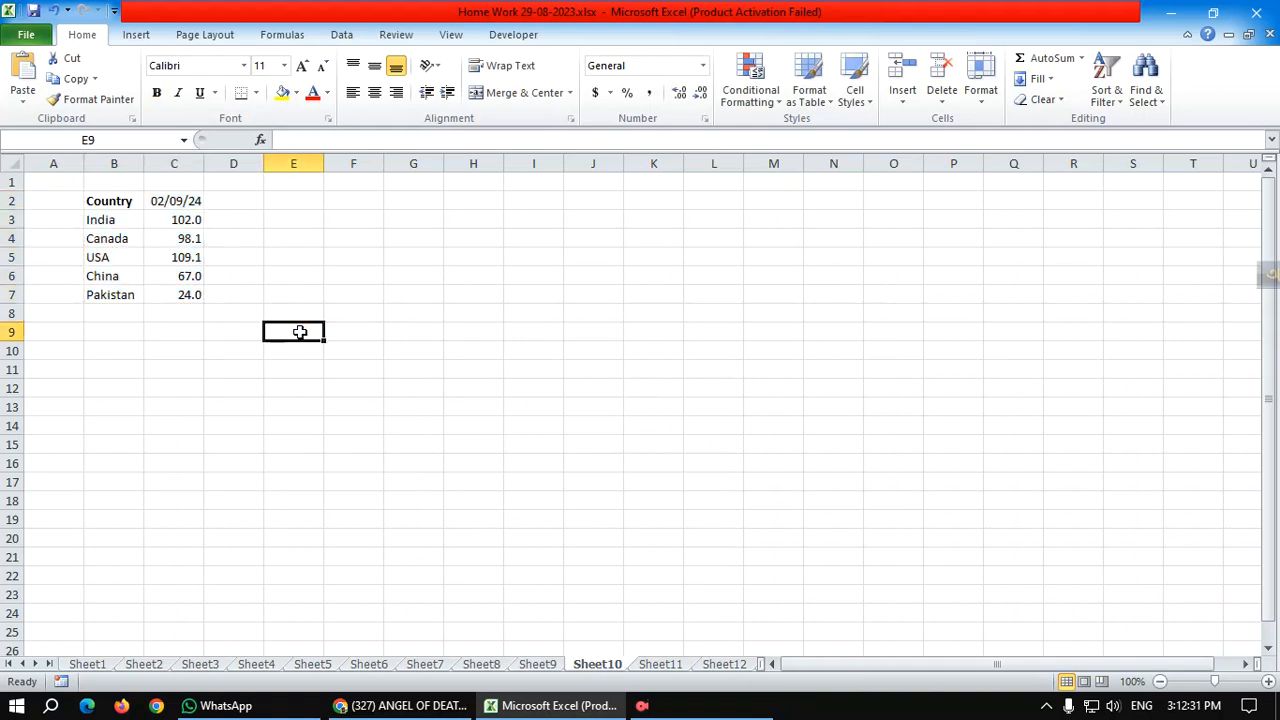
# - Insert a 2-D pie chart from the country data in B2:C7
pyautogui.moveTo(90, 204); pyautogui.dragTo(203, 294)
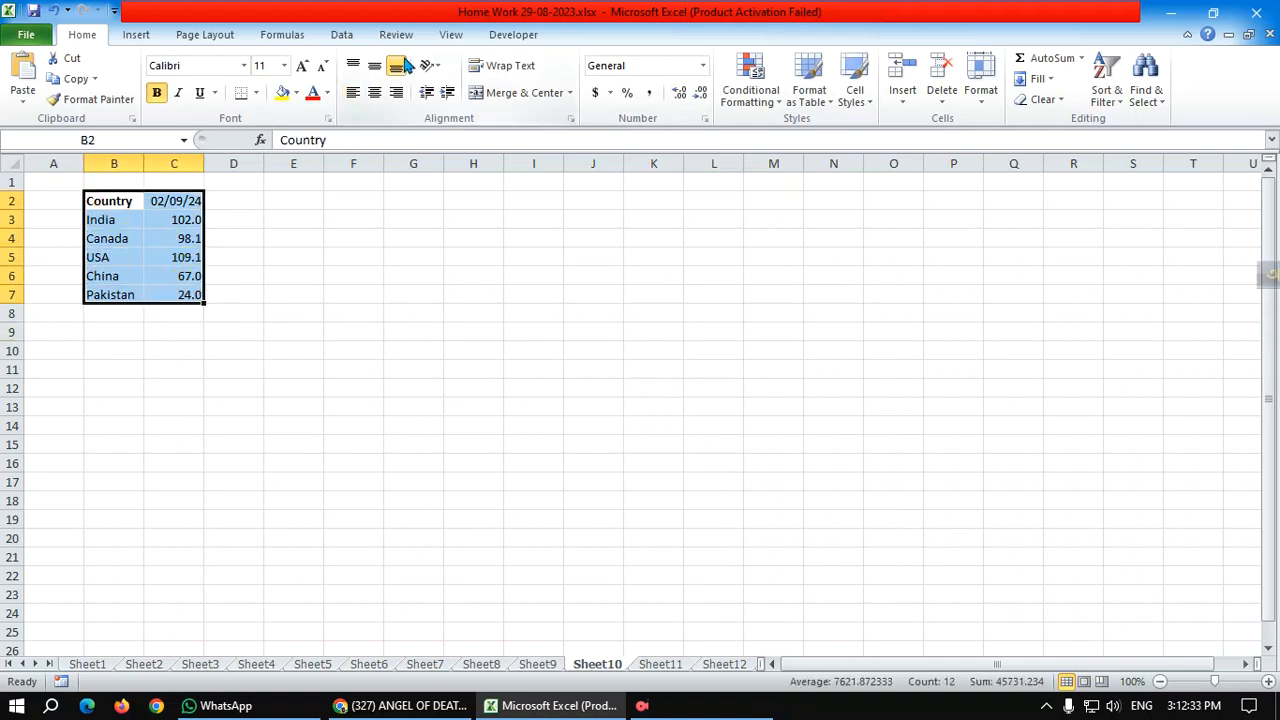
pyautogui.click(205, 34)
pyautogui.click(140, 34)
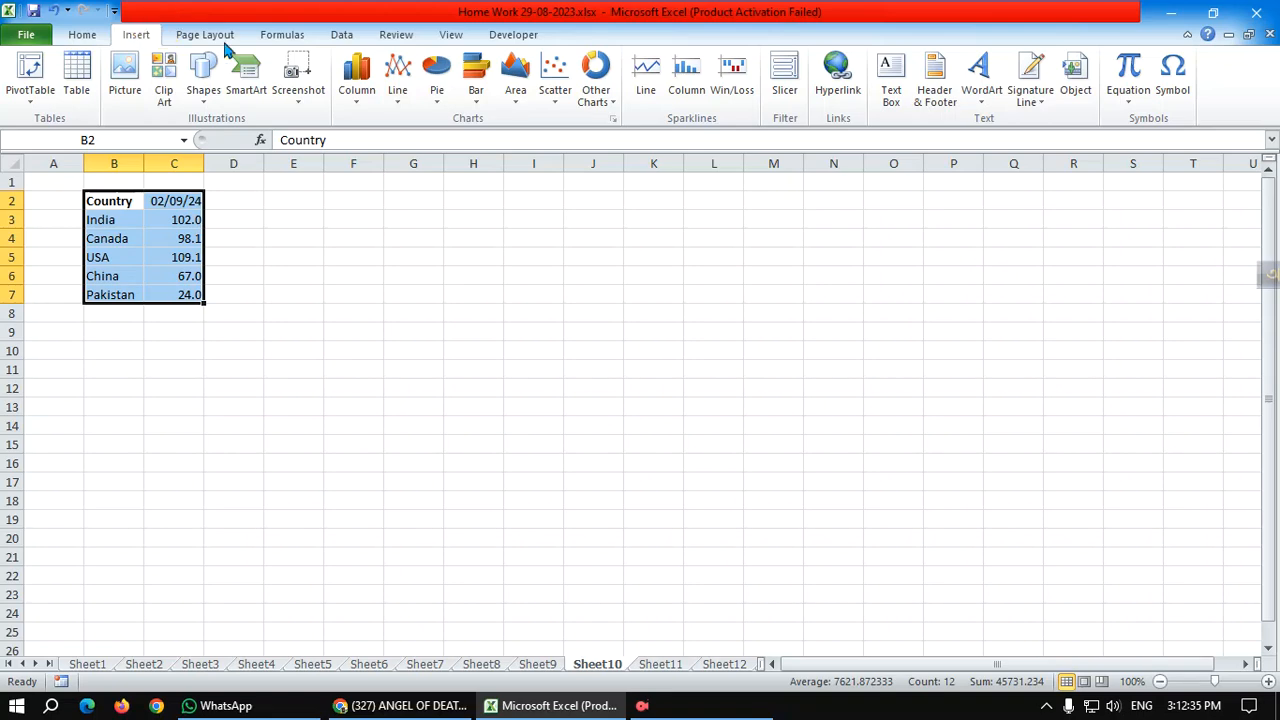
pyautogui.click(437, 90)
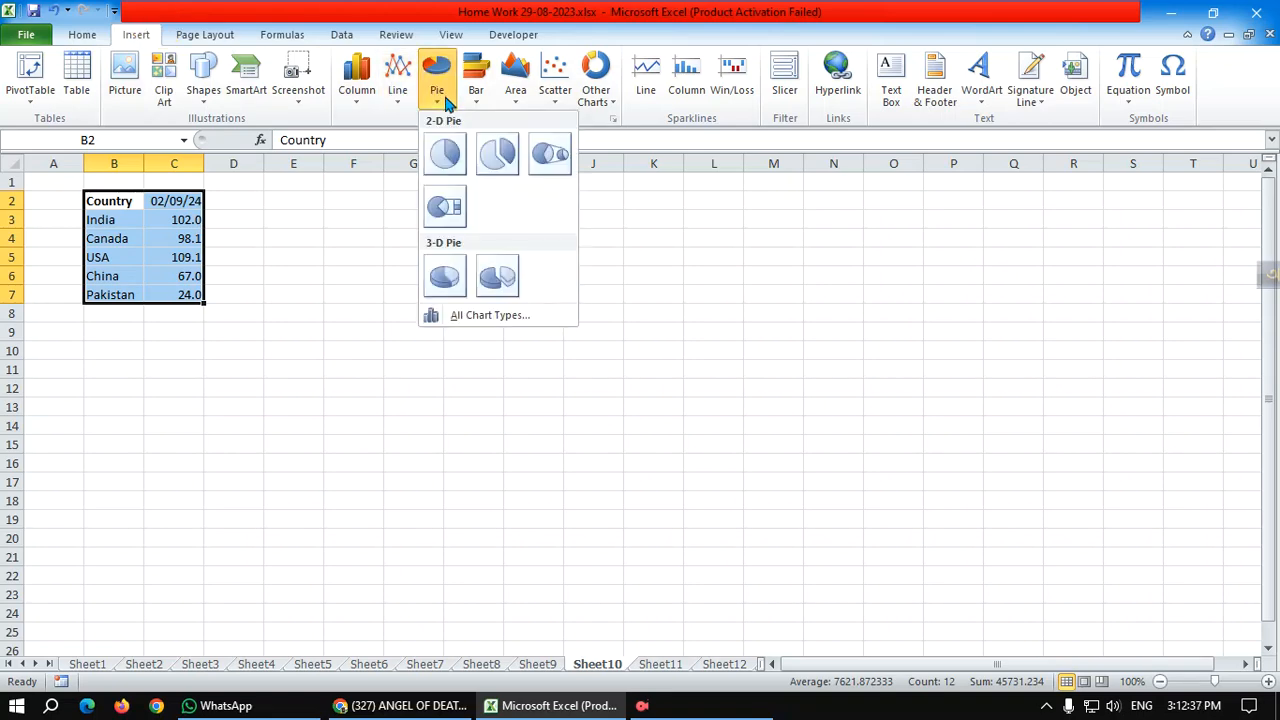
pyautogui.click(456, 155)
pyautogui.click(595, 478)
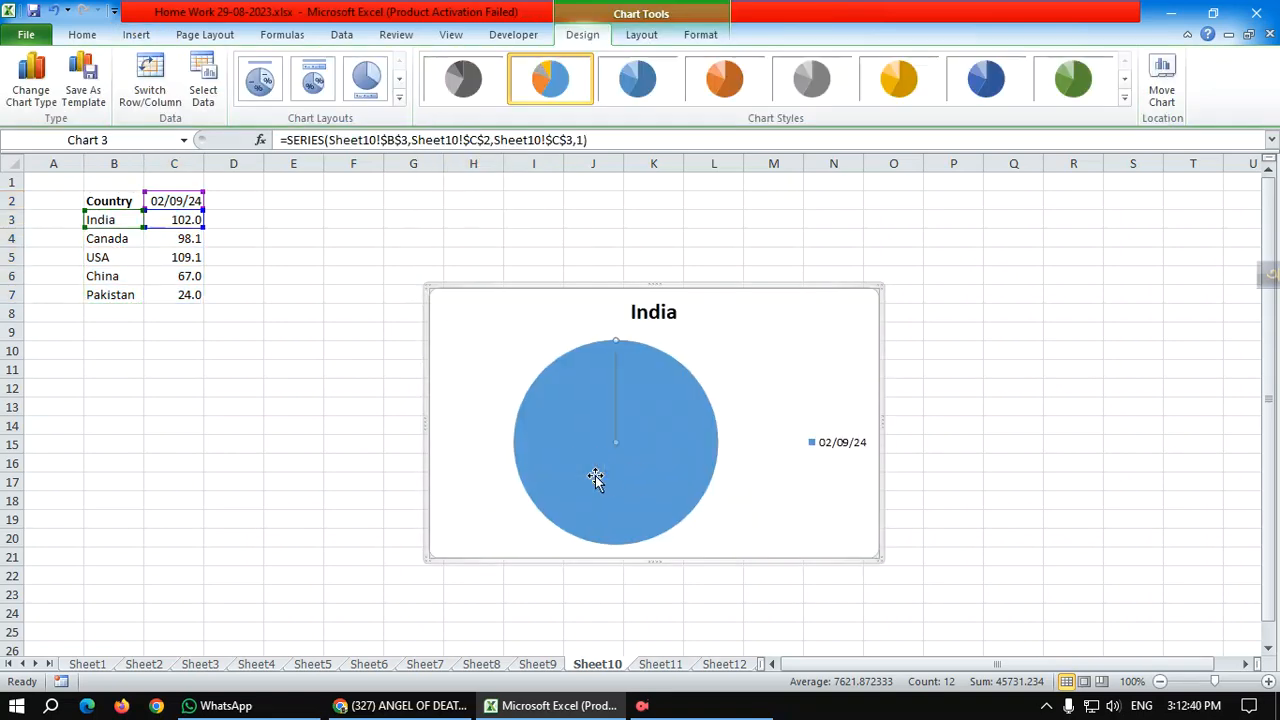
# - Compare the 2-D pie chart with the Canada to Pakistan rows and delete the chart
pyautogui.click(96, 238)
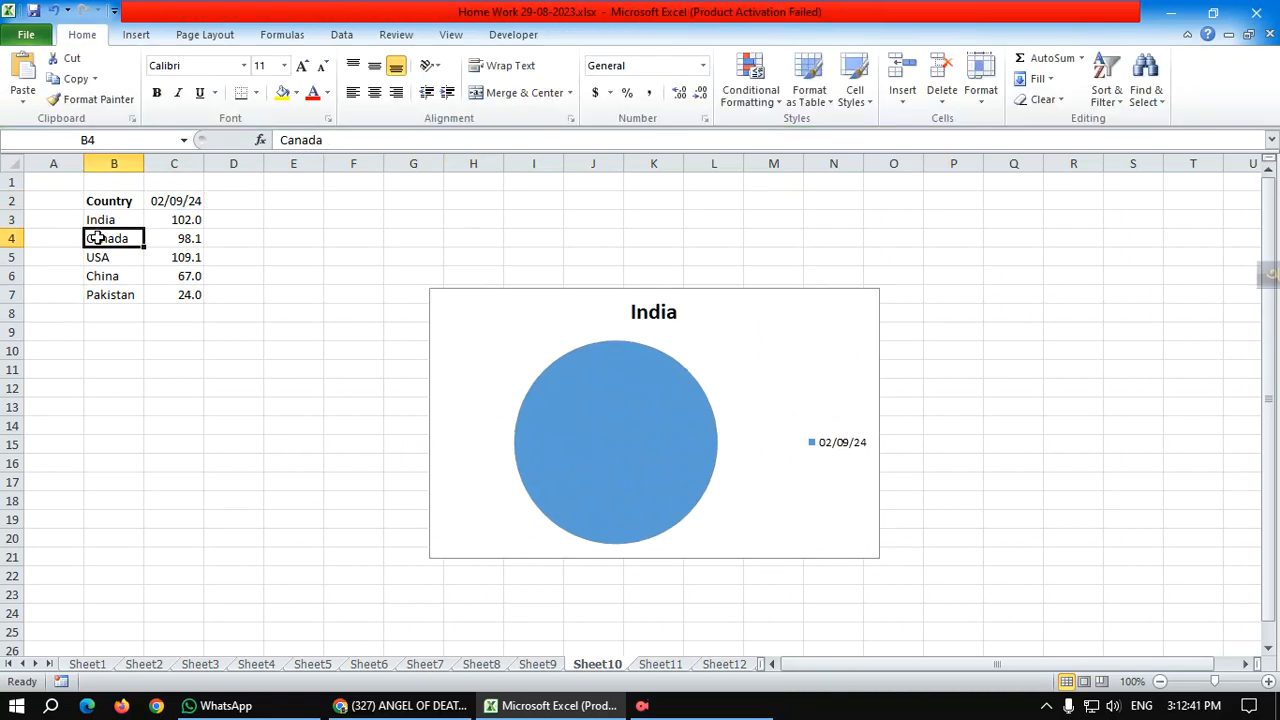
pyautogui.moveTo(100, 240); pyautogui.dragTo(191, 292)
pyautogui.click(628, 465)
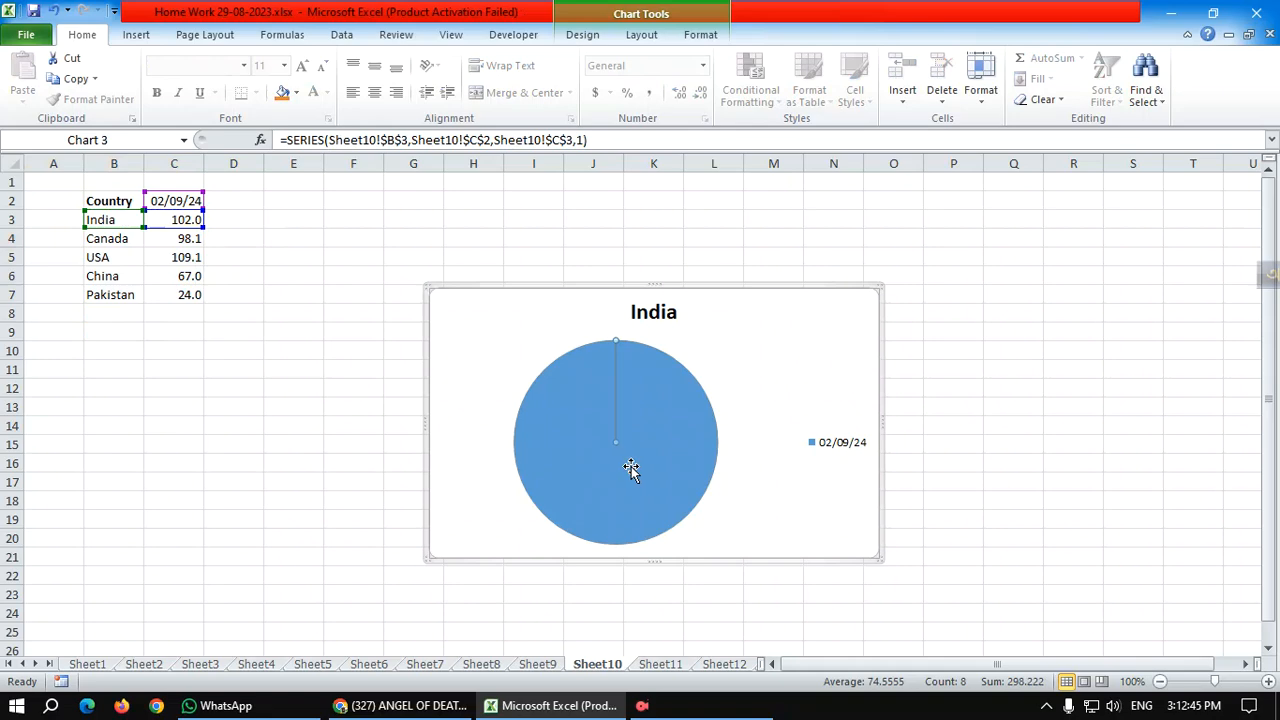
pyautogui.click(564, 475)
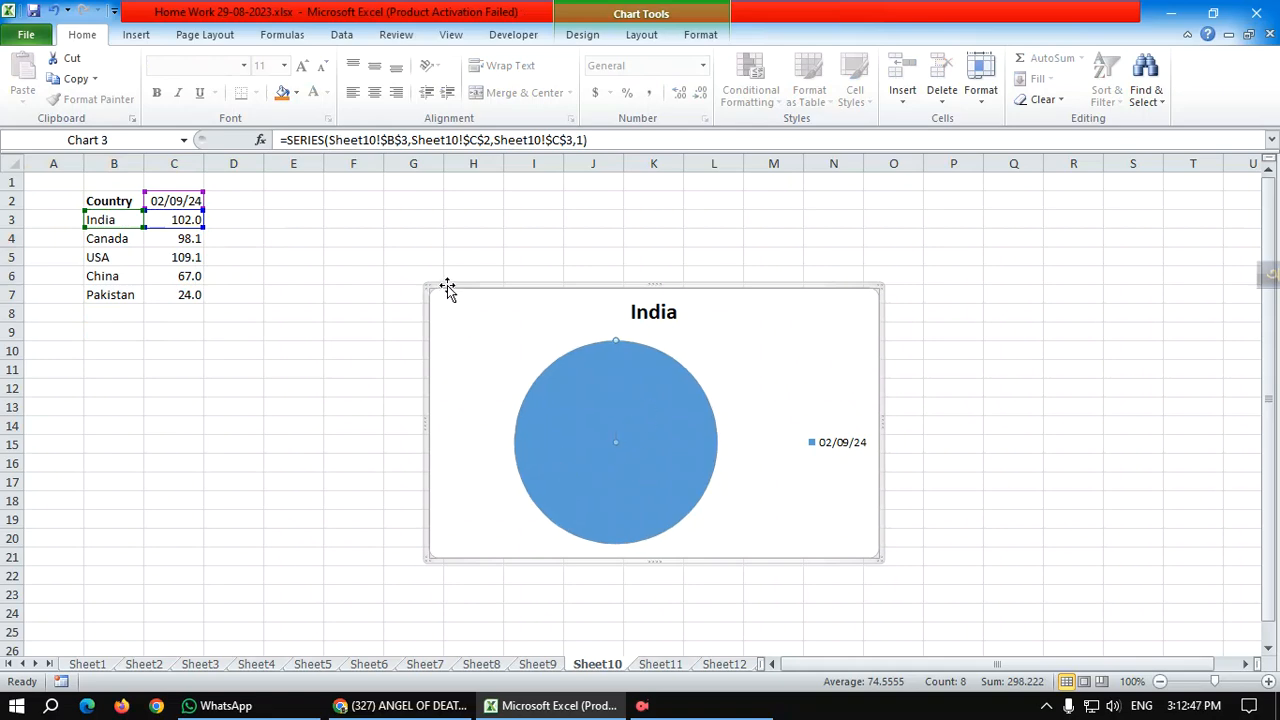
pyautogui.click(348, 257)
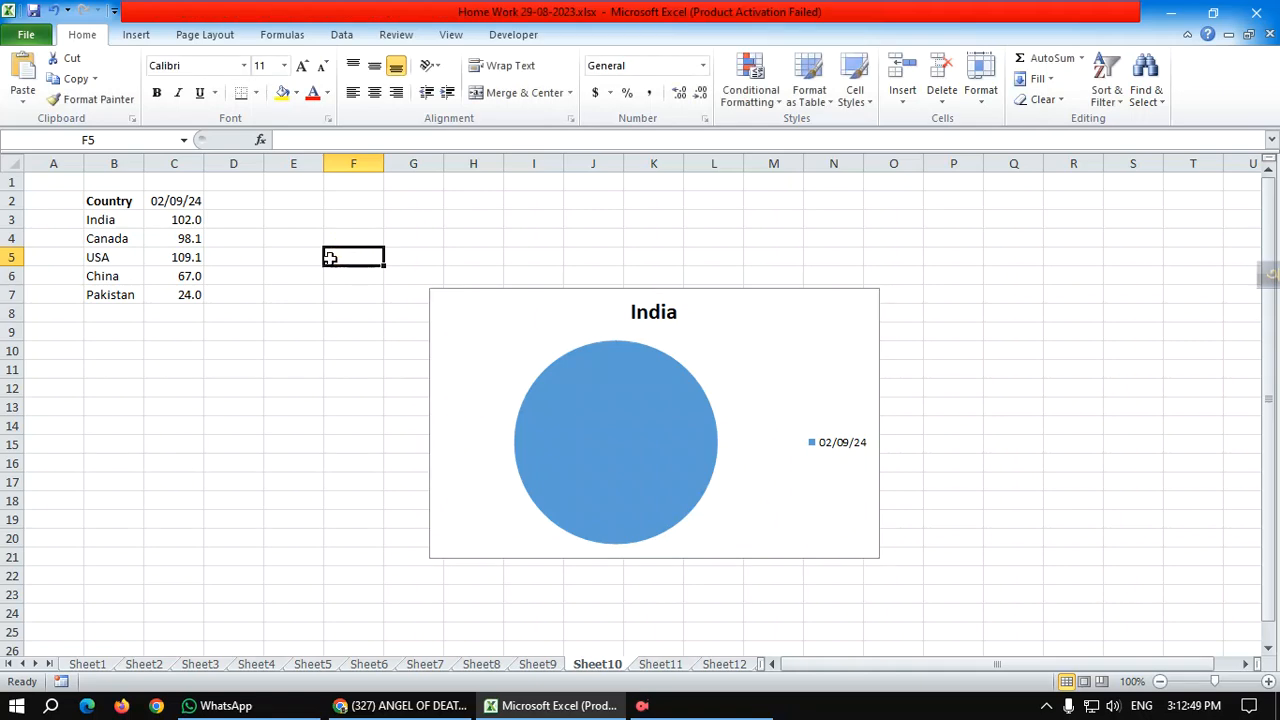
pyautogui.click(705, 428)
pyautogui.press('Delete')
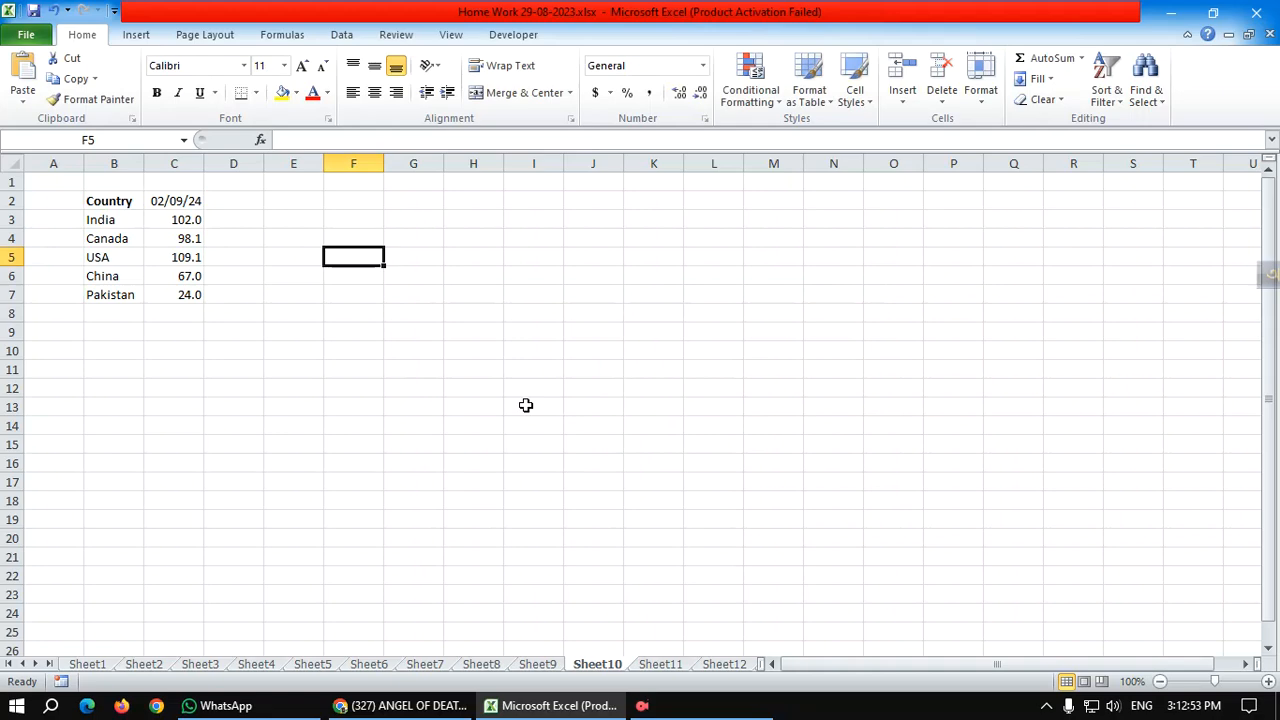
# - Undo the recent chart insertions, style changes and deletions back to the original 3-D pie chart of the countries
pyautogui.hotkey('ctrl', 'z')
pyautogui.hotkey('ctrl', 'z')
pyautogui.hotkey('ctrl', 'z')
pyautogui.hotkey('ctrl', 'z')
pyautogui.hotkey('ctrl', 'z')
pyautogui.hotkey('ctrl', 'z')
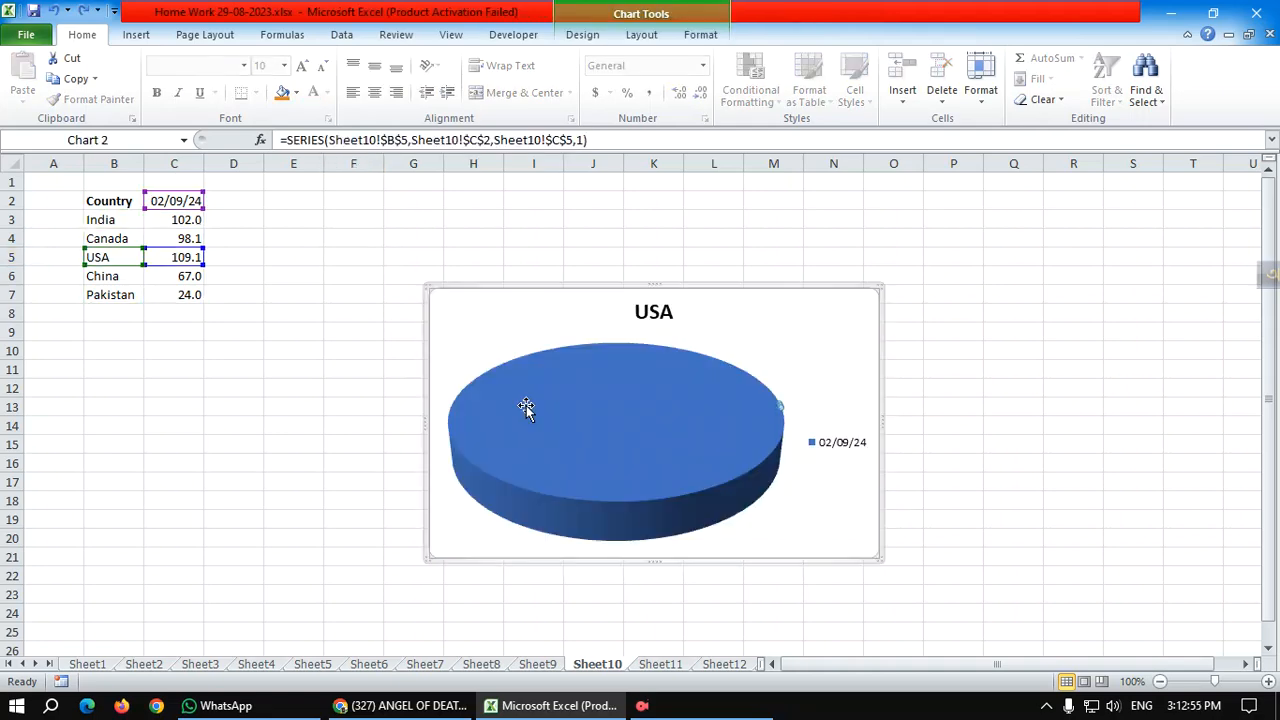
pyautogui.hotkey('ctrl', 'z')
pyautogui.hotkey('ctrl', 'z')
pyautogui.hotkey('ctrl', 'z')
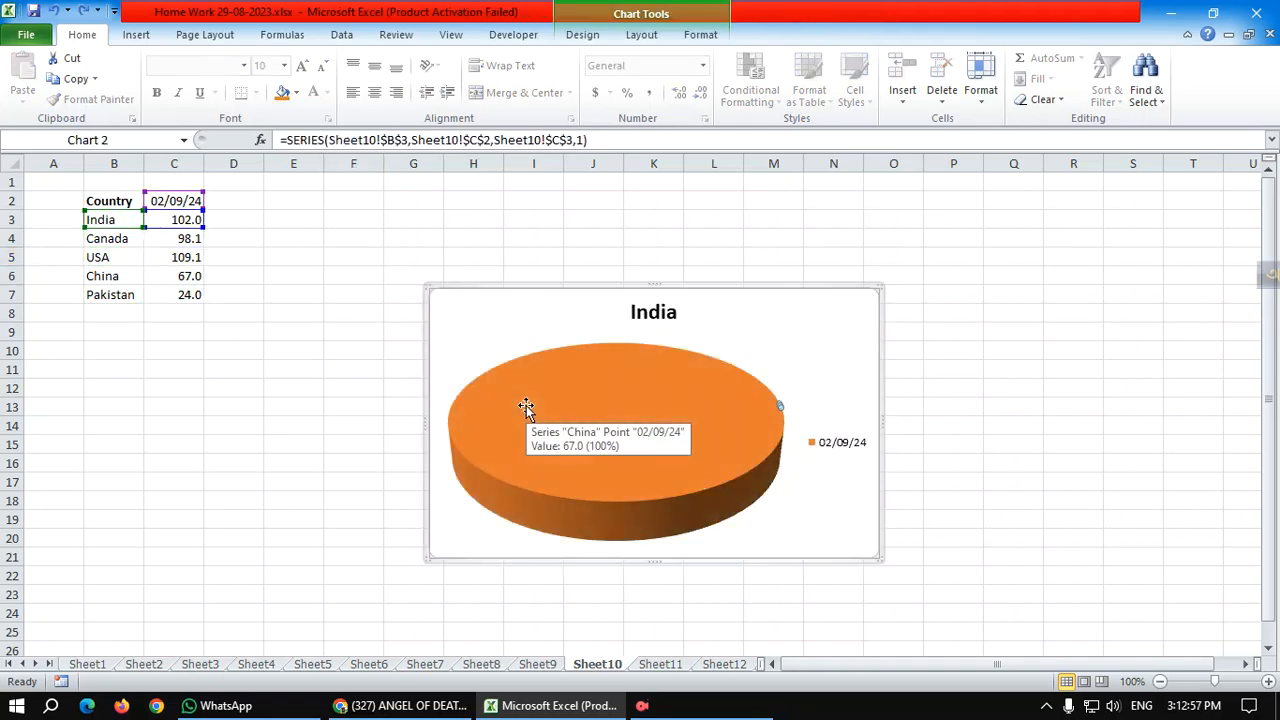
pyautogui.hotkey('ctrl', 'z')
pyautogui.hotkey('ctrl', 'z')
pyautogui.hotkey('ctrl', 'z')
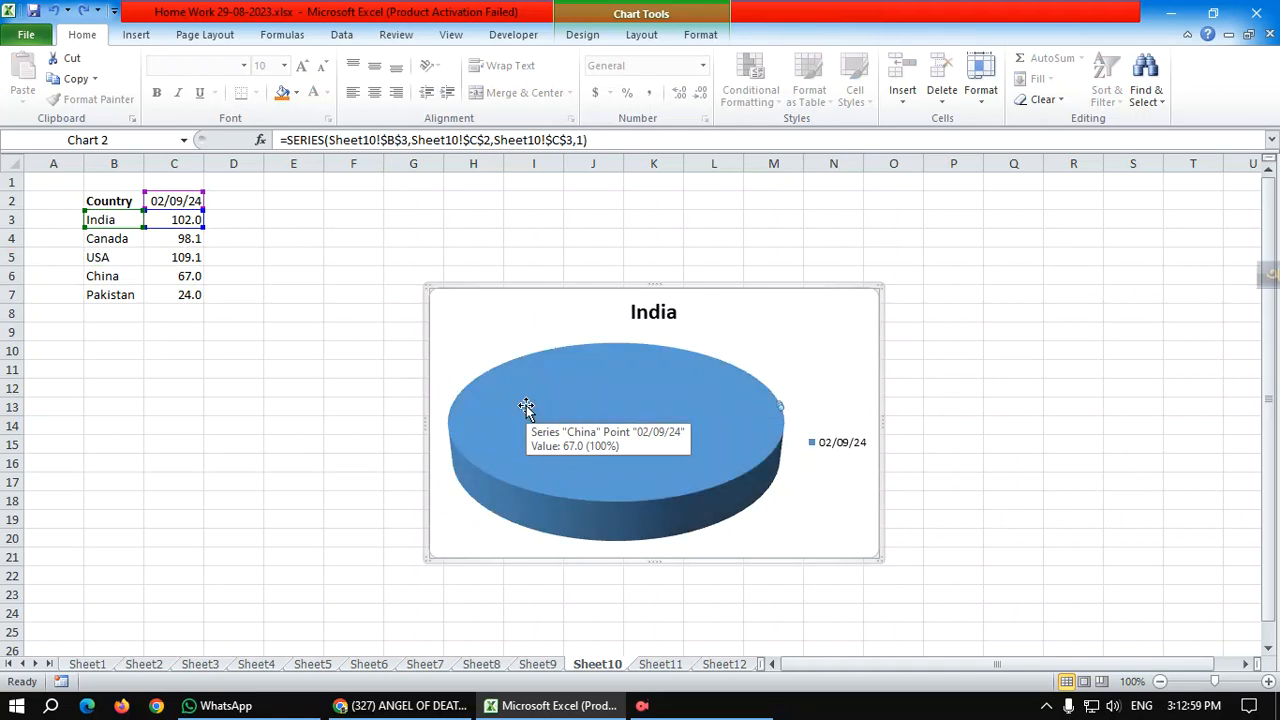
pyautogui.hotkey('ctrl', 'z')
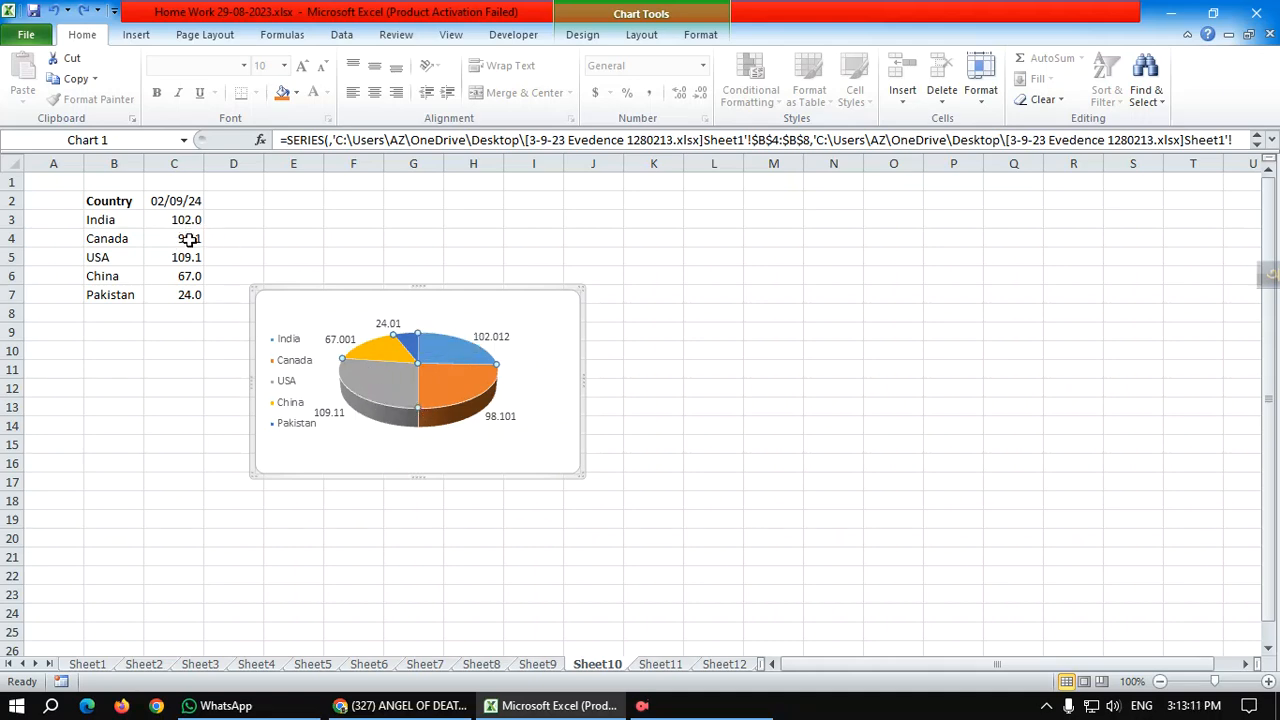
# - Move the country legend of the original pie chart to the right side of the pie
pyautogui.click(388, 386)
pyautogui.click(443, 338)
pyautogui.click(283, 352)
pyautogui.click(286, 380)
pyautogui.click(292, 343)
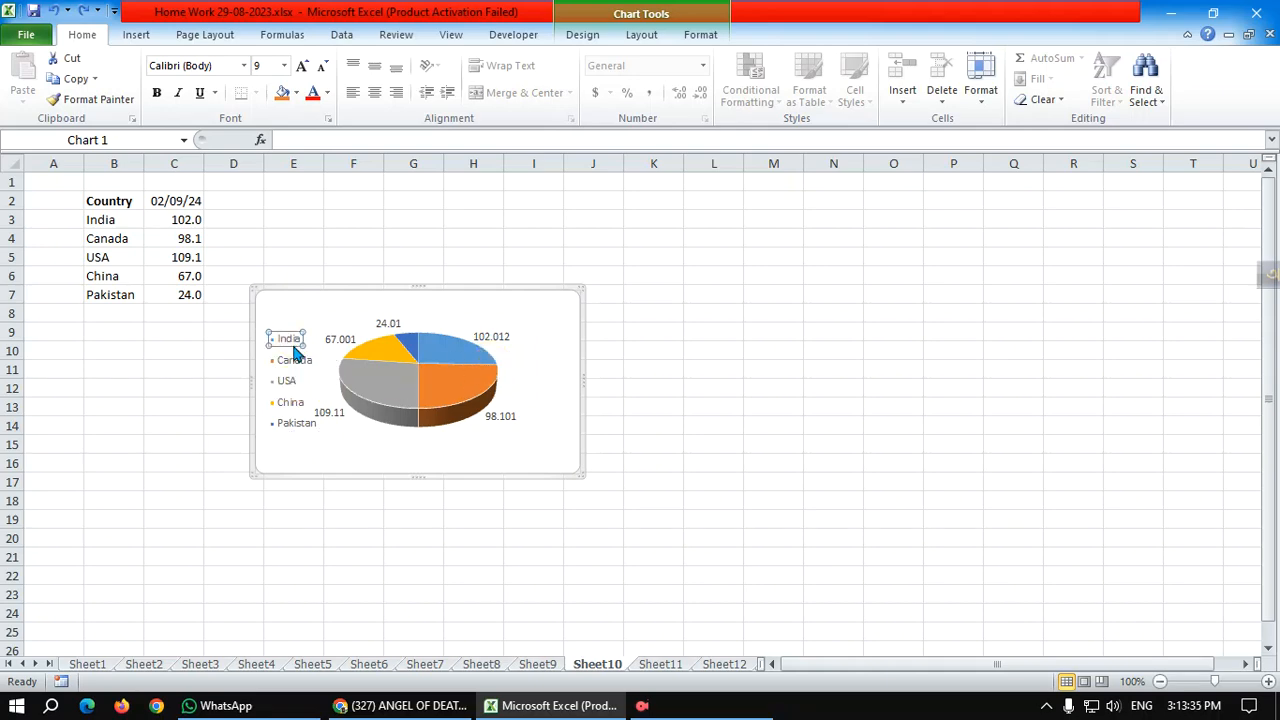
pyautogui.click(309, 313)
pyautogui.click(303, 359)
pyautogui.click(296, 359)
pyautogui.click(291, 324)
pyautogui.click(294, 350)
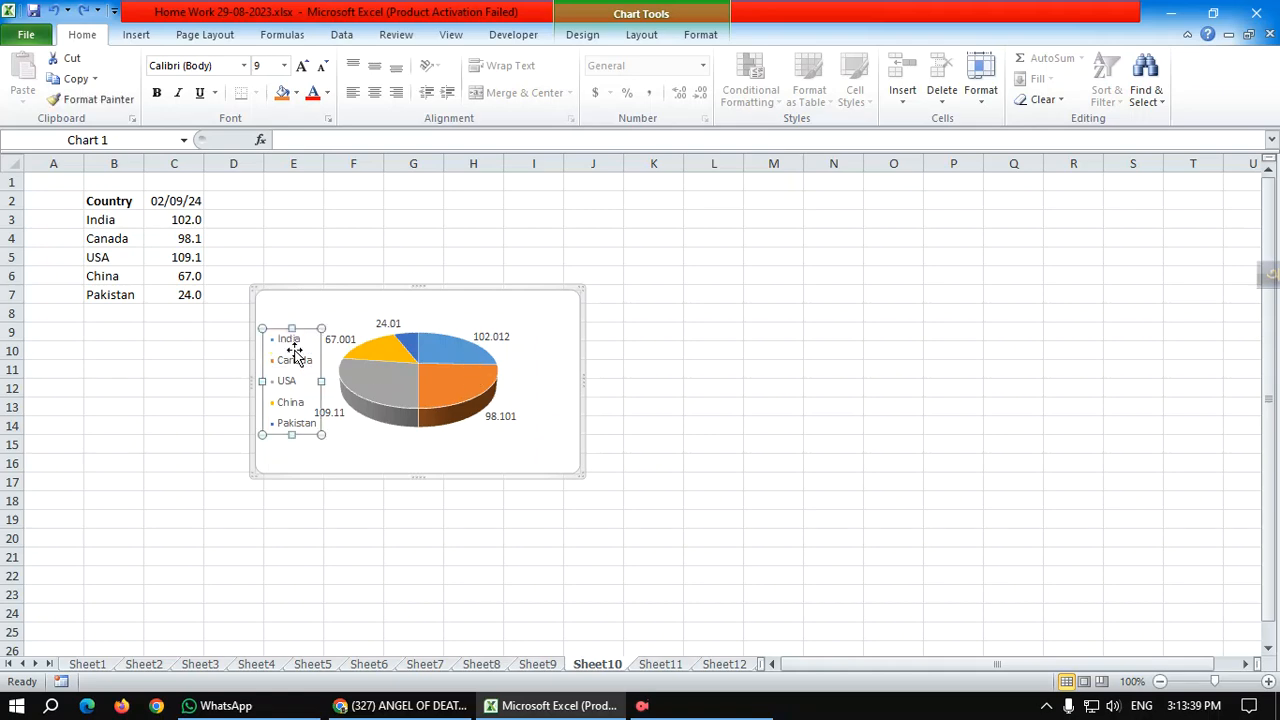
pyautogui.moveTo(294, 345); pyautogui.dragTo(522, 344)
# - Change the country pie chart to a 3-D Cone column chart
pyautogui.rightClick(540, 346)
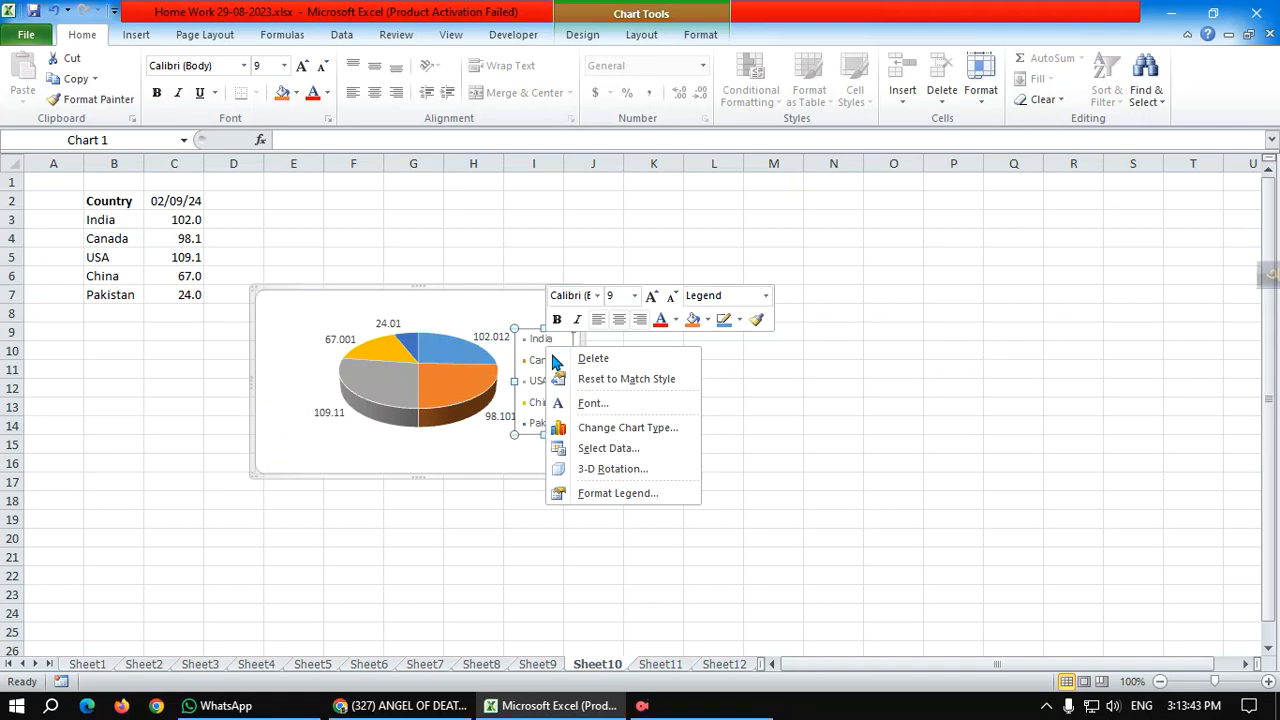
pyautogui.click(647, 428)
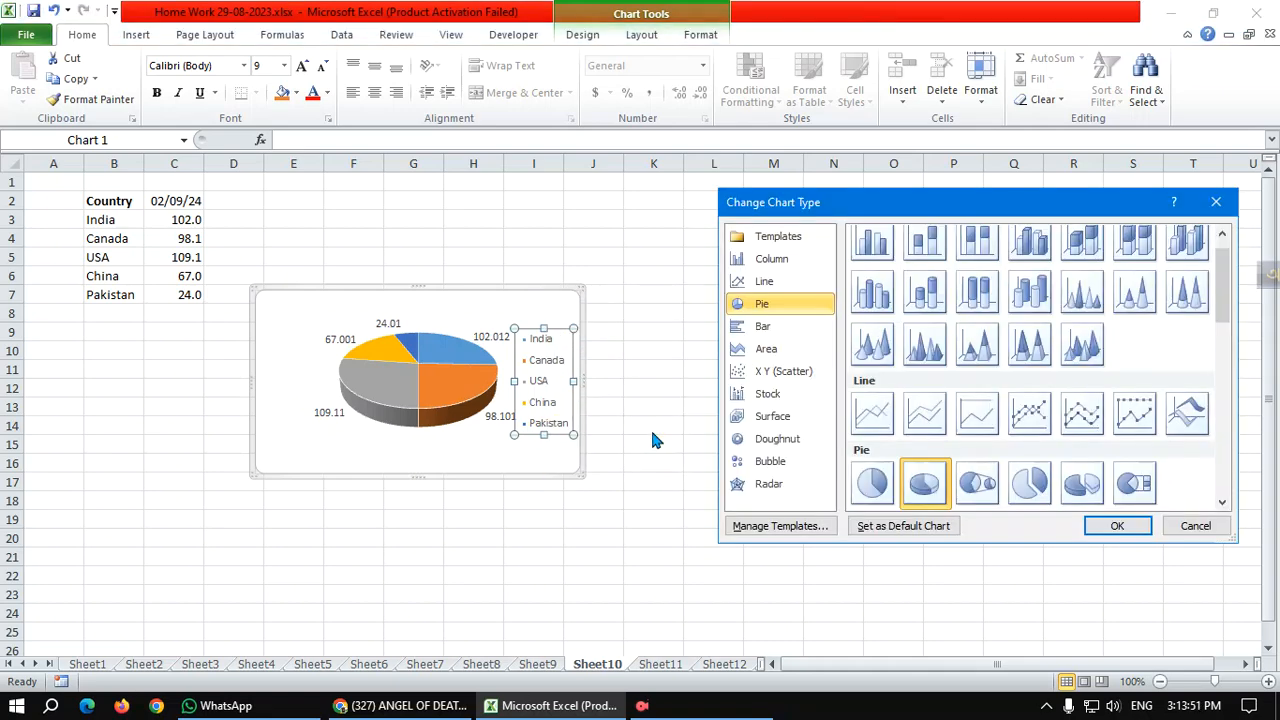
pyautogui.click(888, 346)
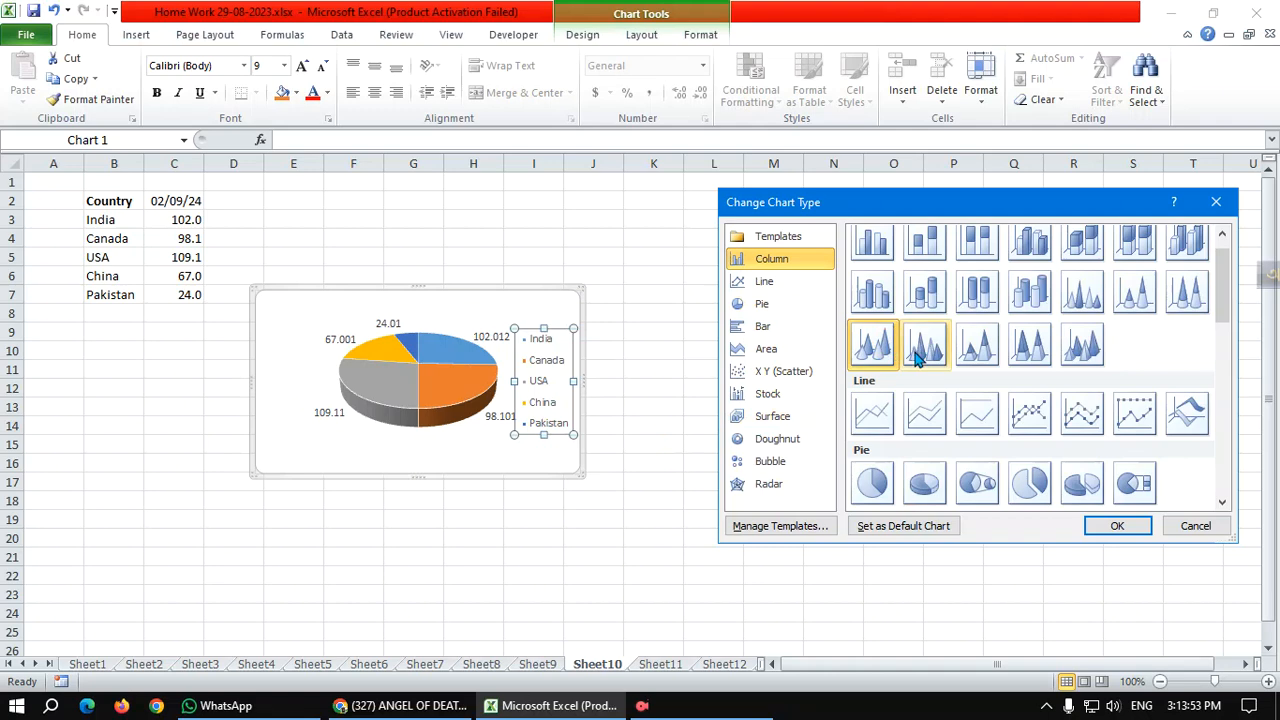
pyautogui.click(1145, 528)
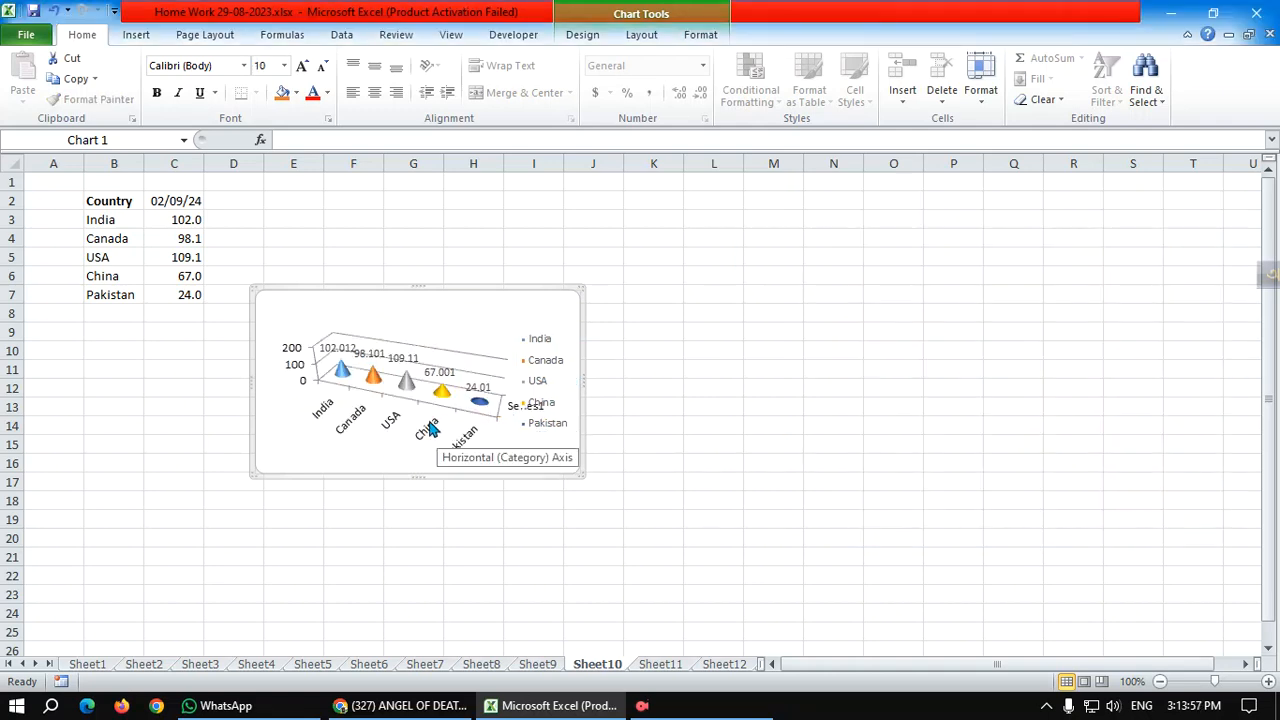
# - Open Sheet11 and widen columns B, C, D, G and H to fit the subject, Total Number and Average grade headings
pyautogui.click(661, 665)
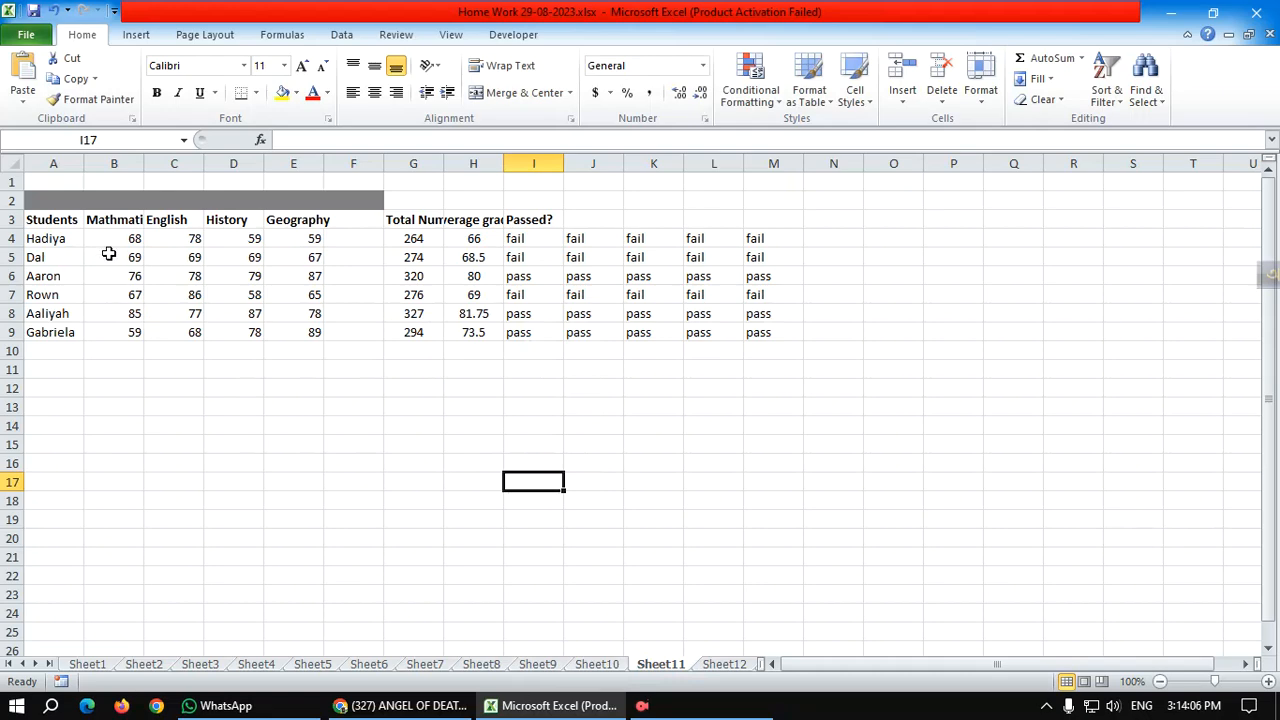
pyautogui.moveTo(143, 163); pyautogui.dragTo(304, 164)
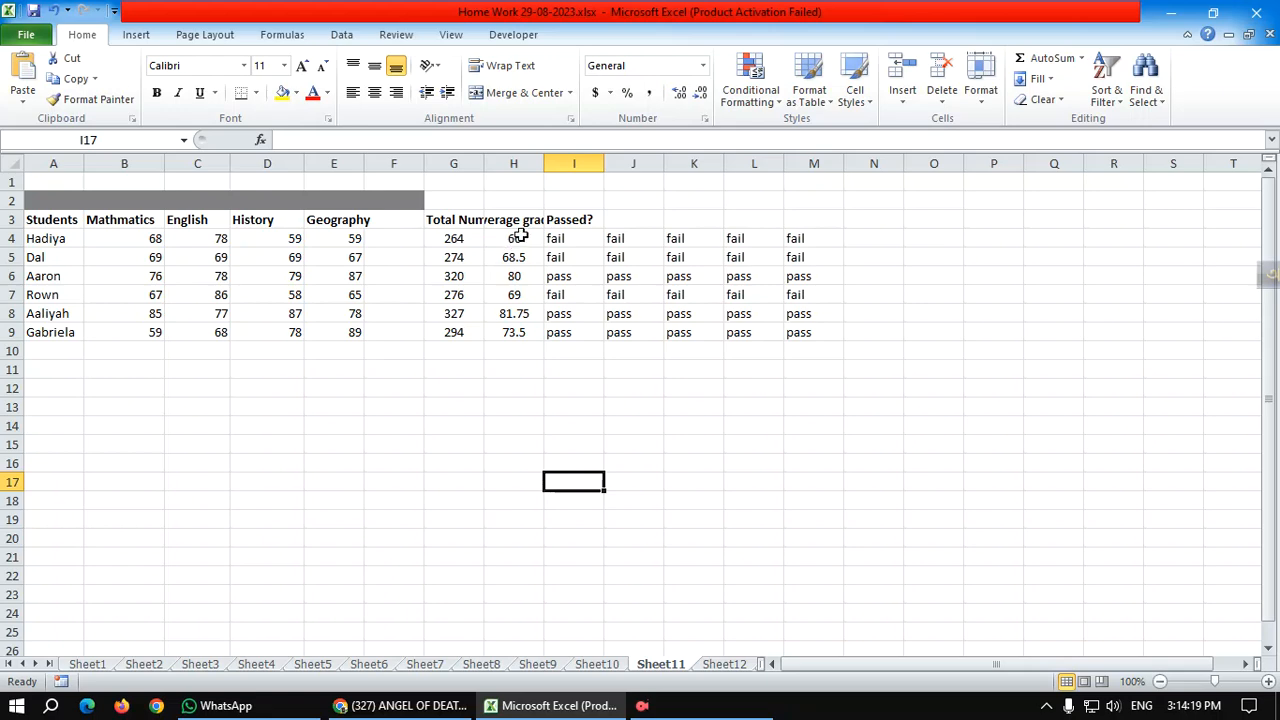
pyautogui.moveTo(540, 158); pyautogui.dragTo(564, 160)
pyautogui.moveTo(484, 162); pyautogui.dragTo(522, 163)
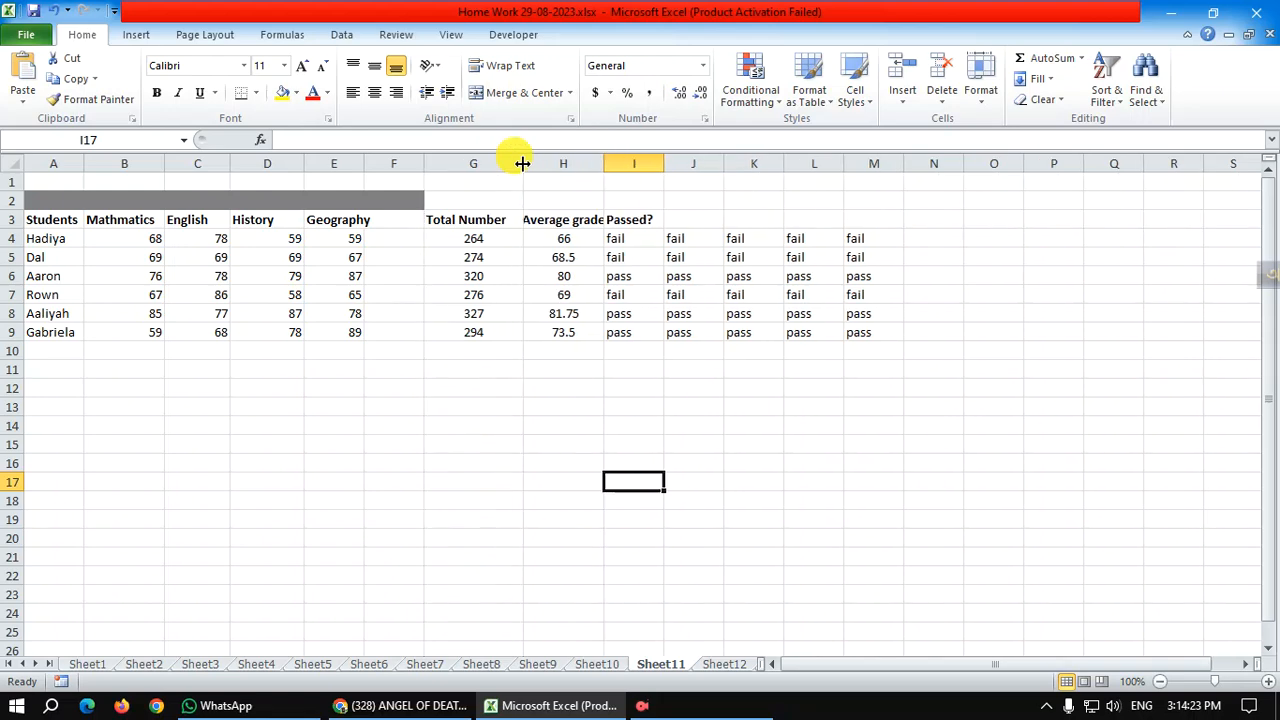
# - Examine the Average grade formula in H4 and the Passed? formula in I4
pyautogui.click(563, 240)
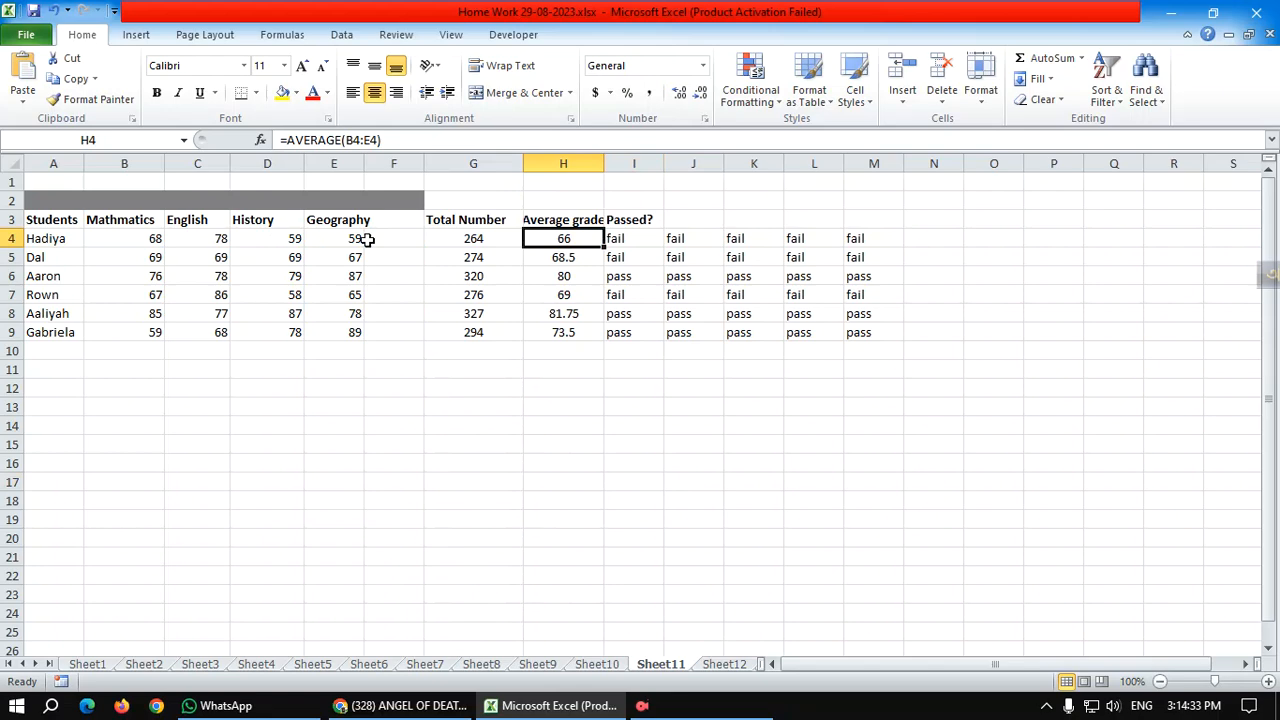
pyautogui.click(632, 238)
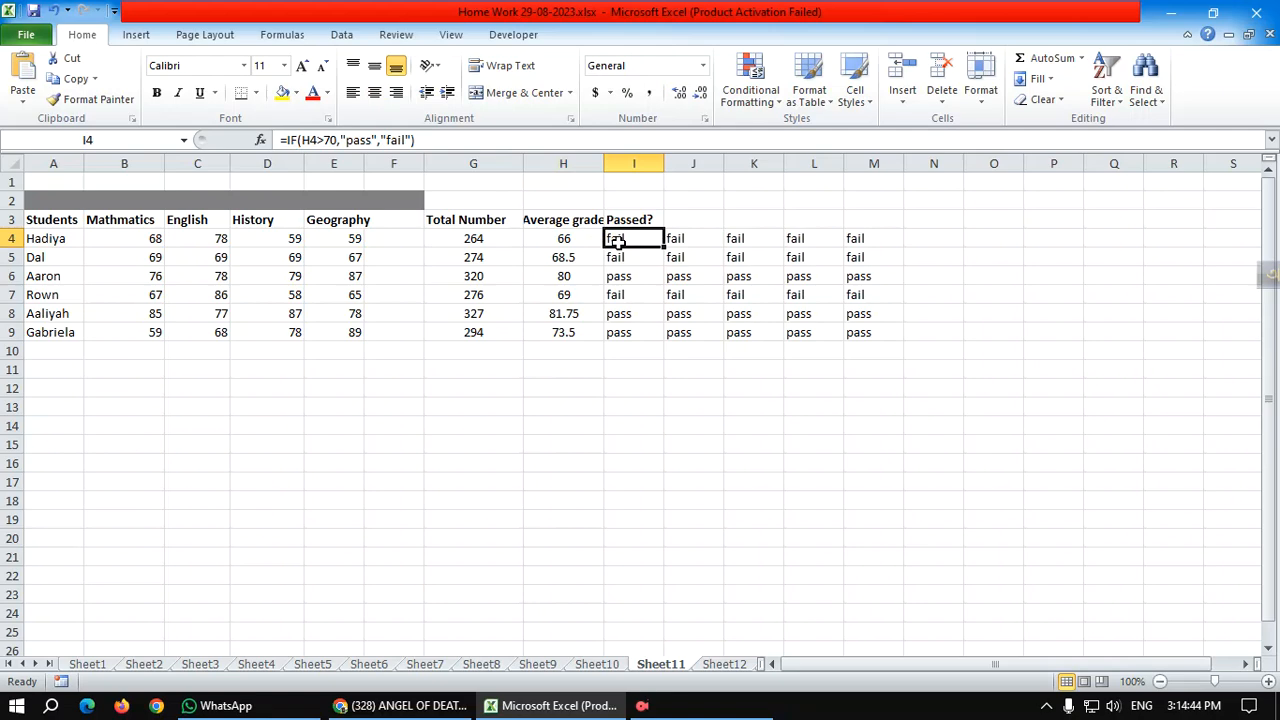
pyautogui.click(545, 238)
# - Calculate the first student's average of the four subject marks in N4 with =AVERAGE(B4:E4)
pyautogui.click(919, 243)
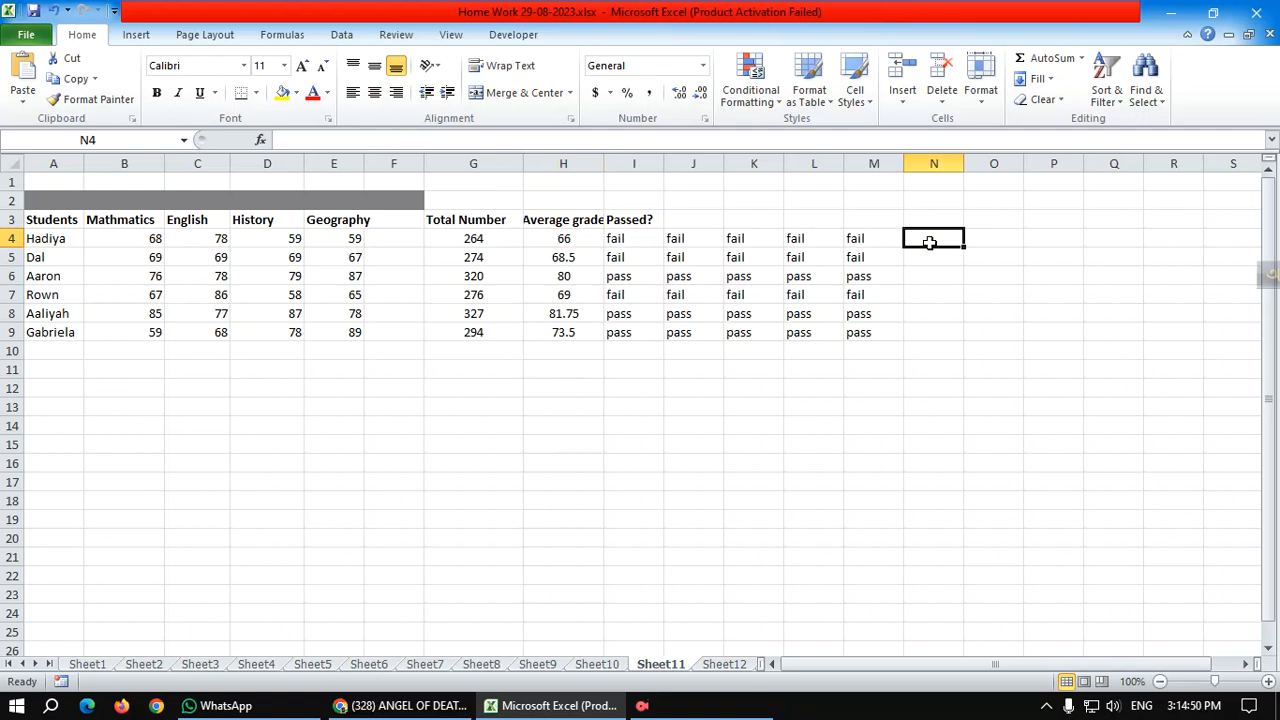
pyautogui.write('=')
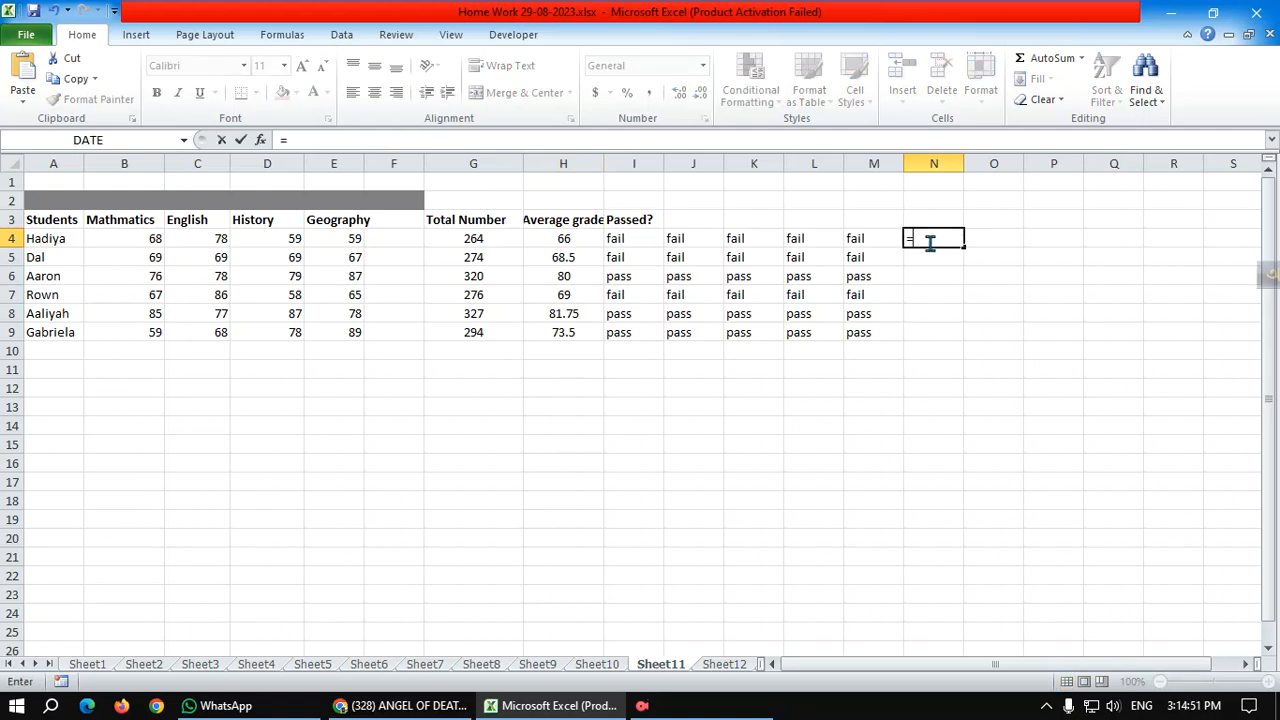
pyautogui.write('av')
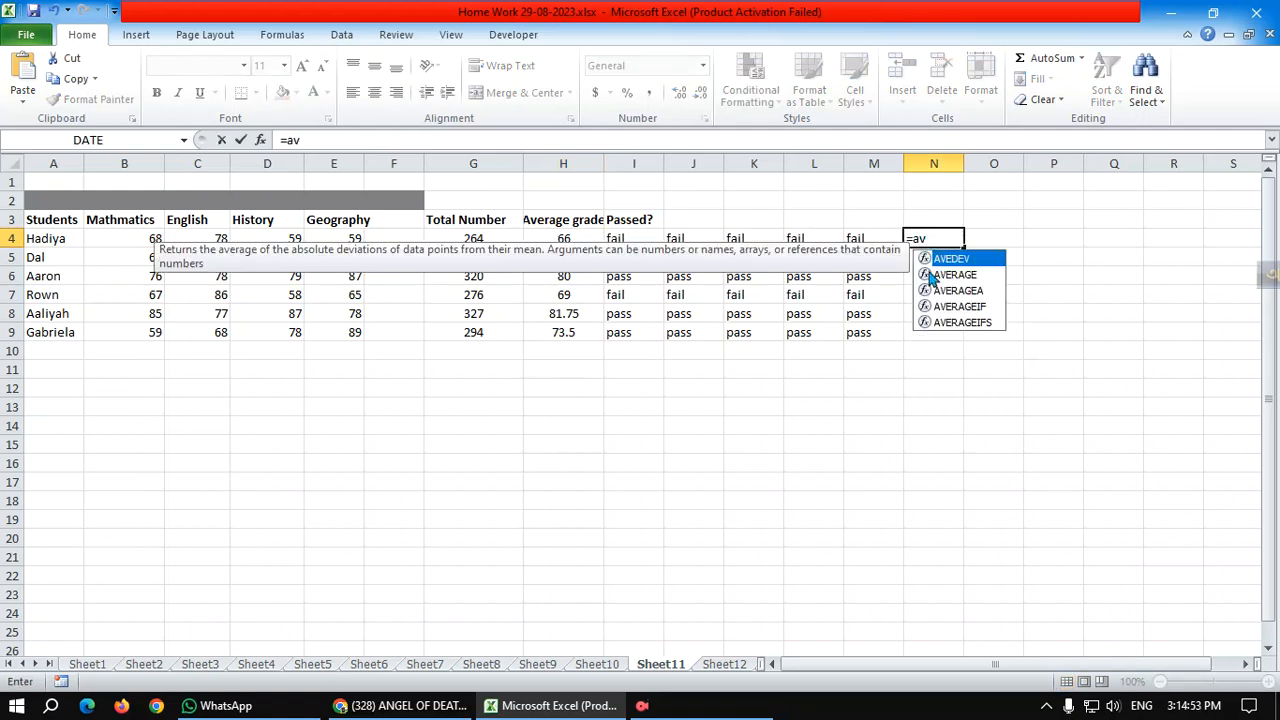
pyautogui.click(968, 276)
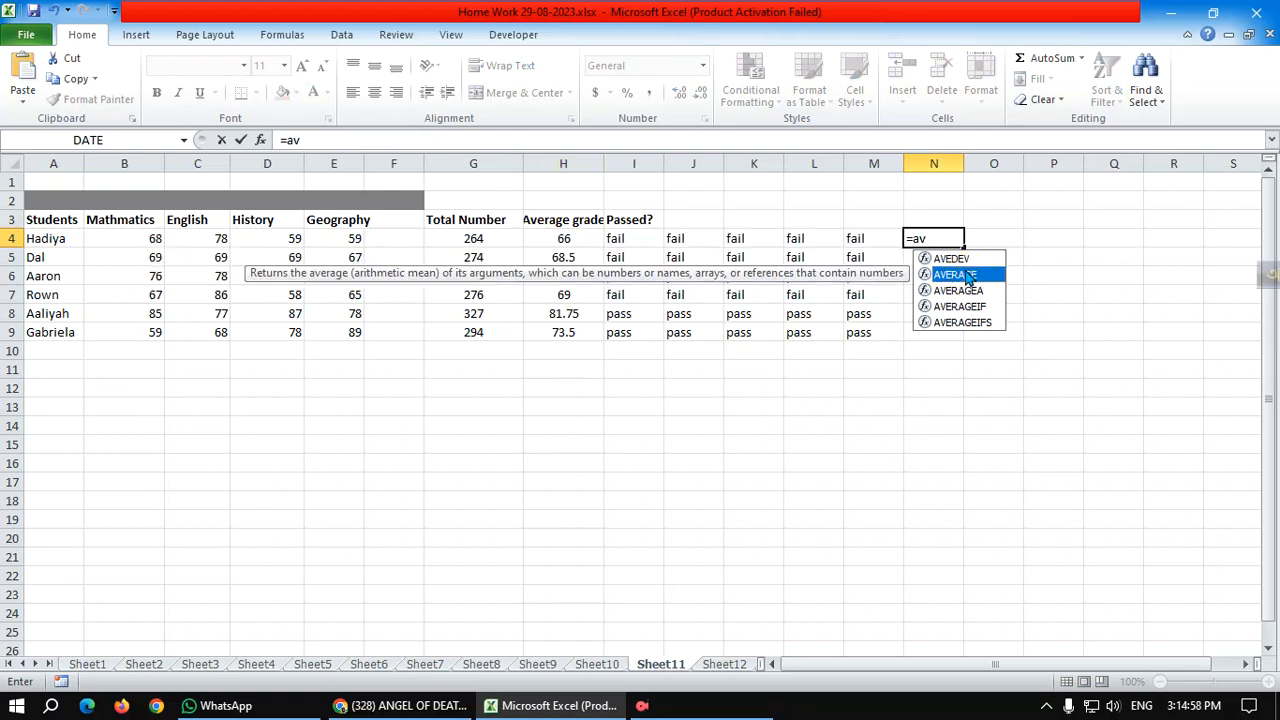
pyautogui.doubleClick(968, 275)
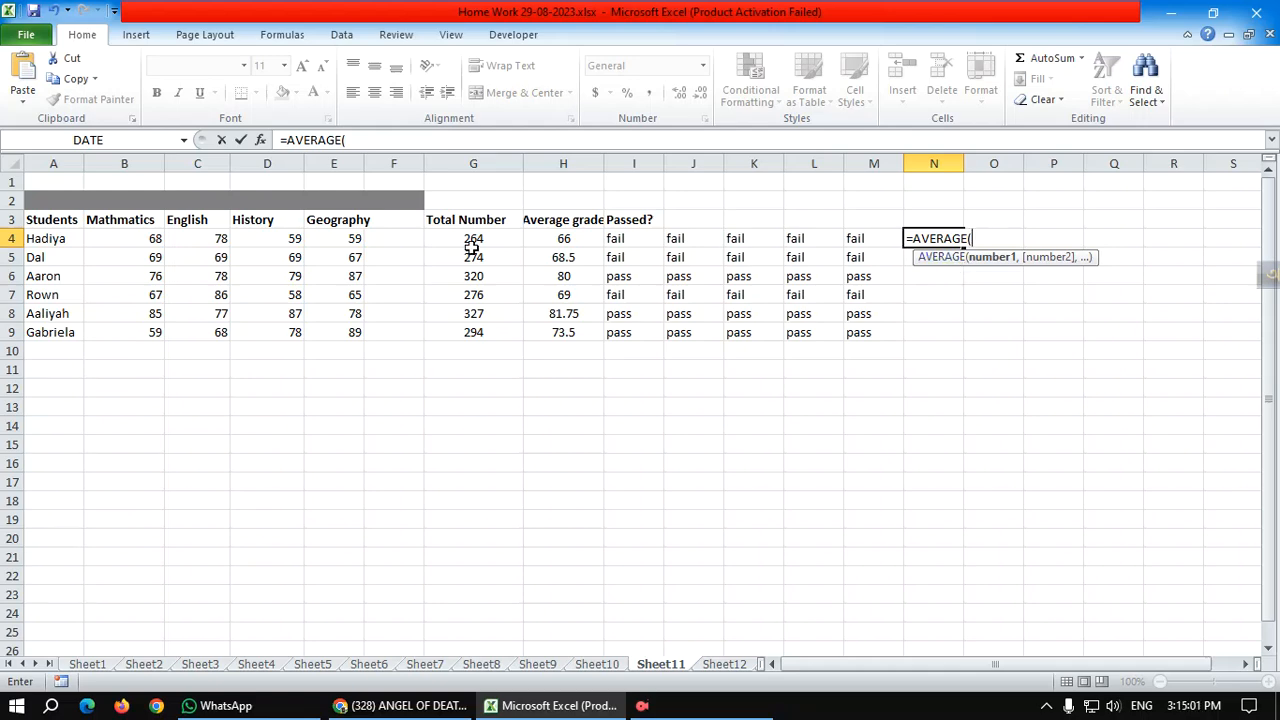
pyautogui.moveTo(135, 240); pyautogui.dragTo(352, 244)
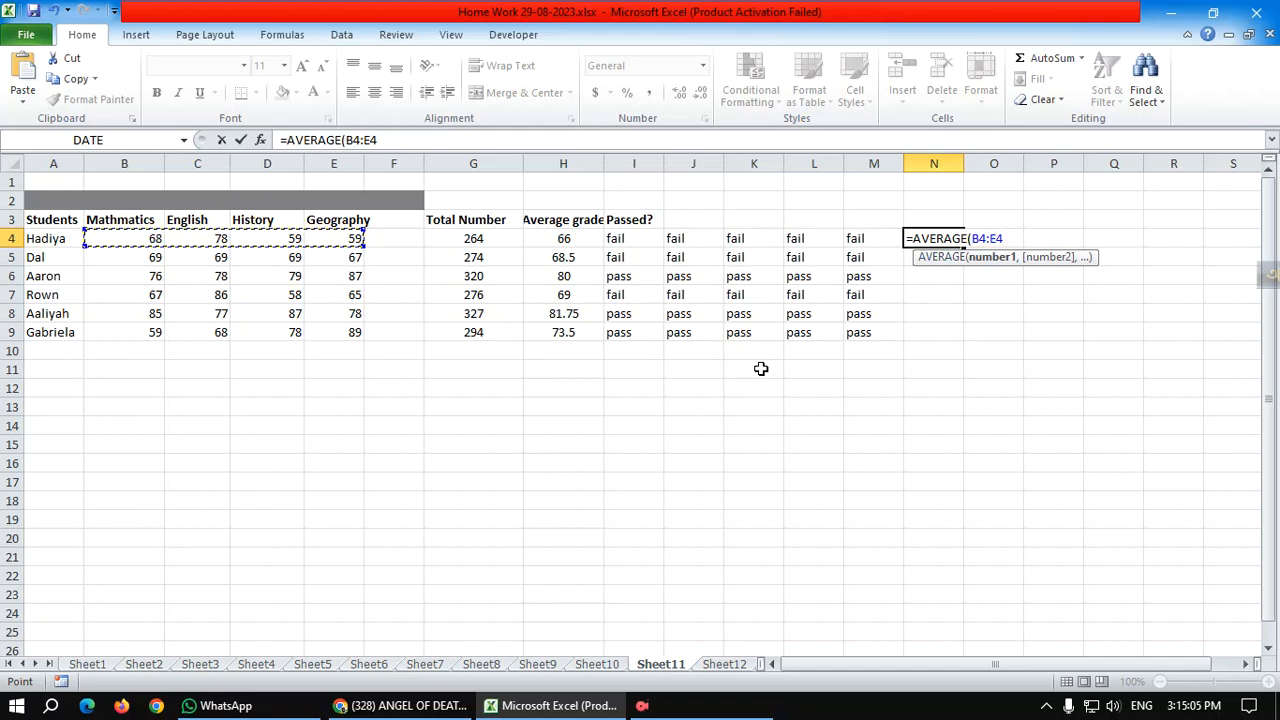
pyautogui.write(')')
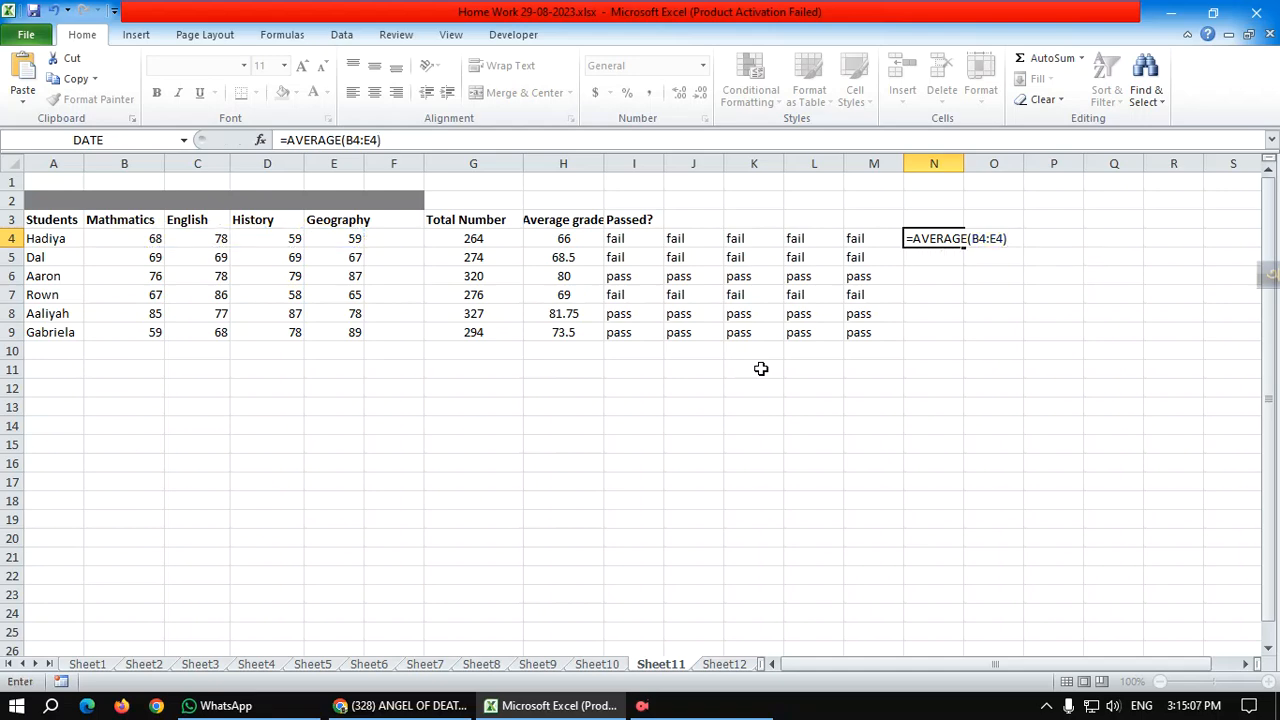
pyautogui.press('Return')
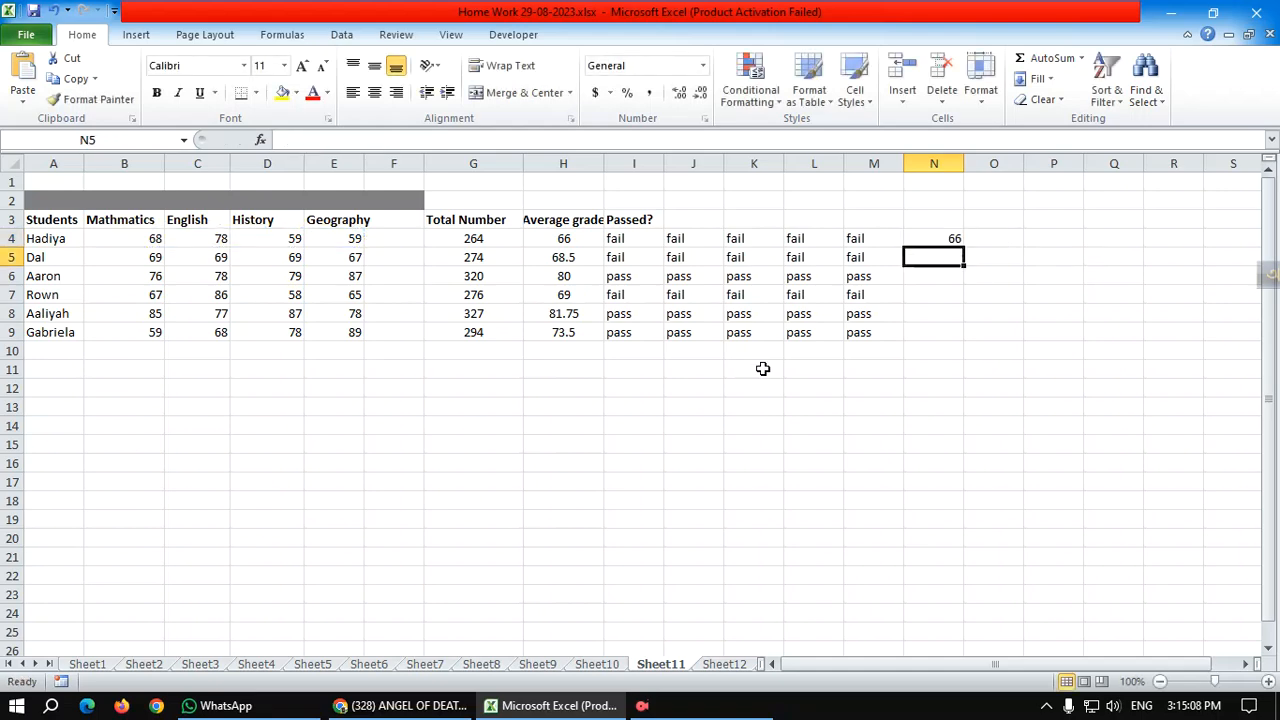
# - Review the IF formula in I4 and start an IF formula in O4 with the logical test N4>=70
pyautogui.click(983, 243)
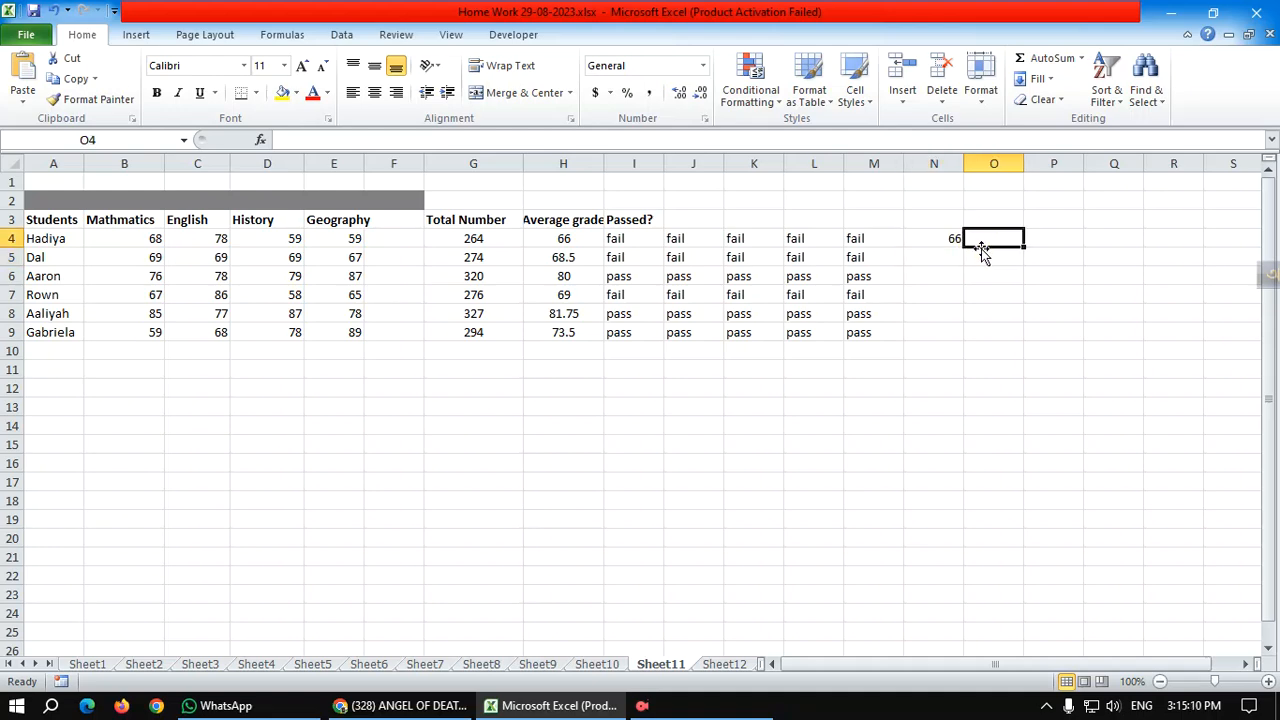
pyautogui.click(632, 239)
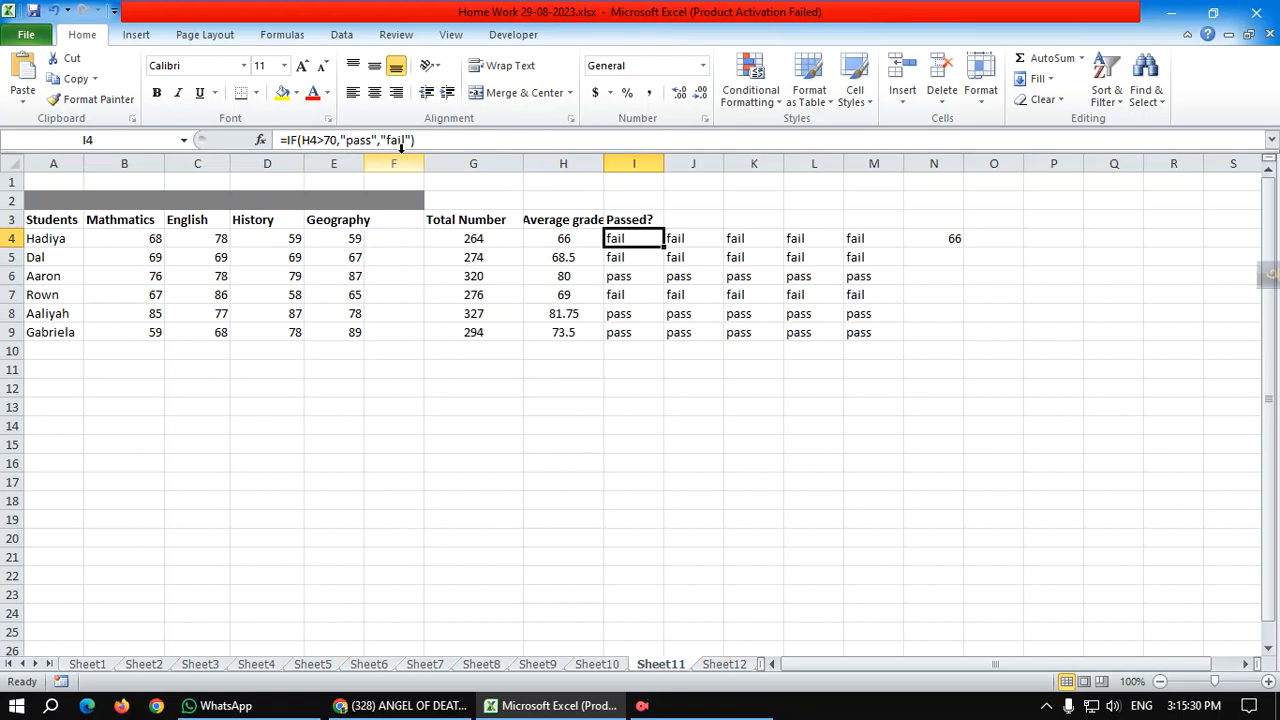
pyautogui.click(1001, 242)
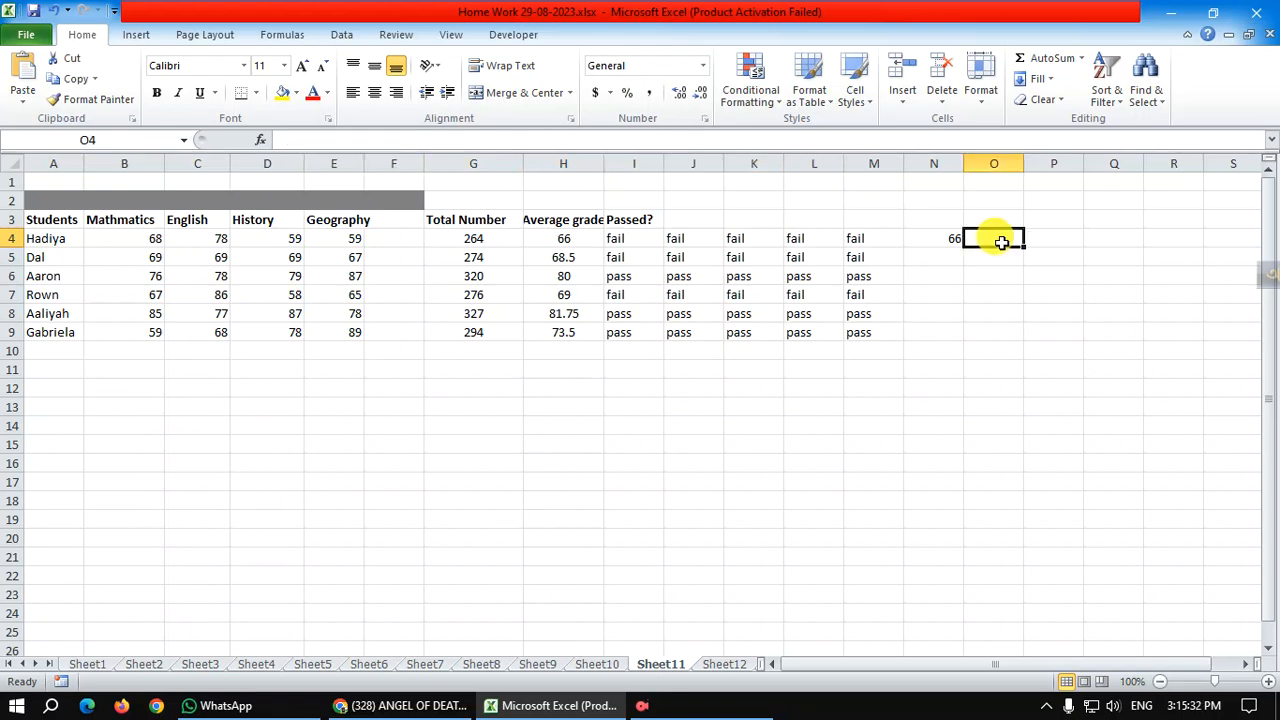
pyautogui.write('=i')
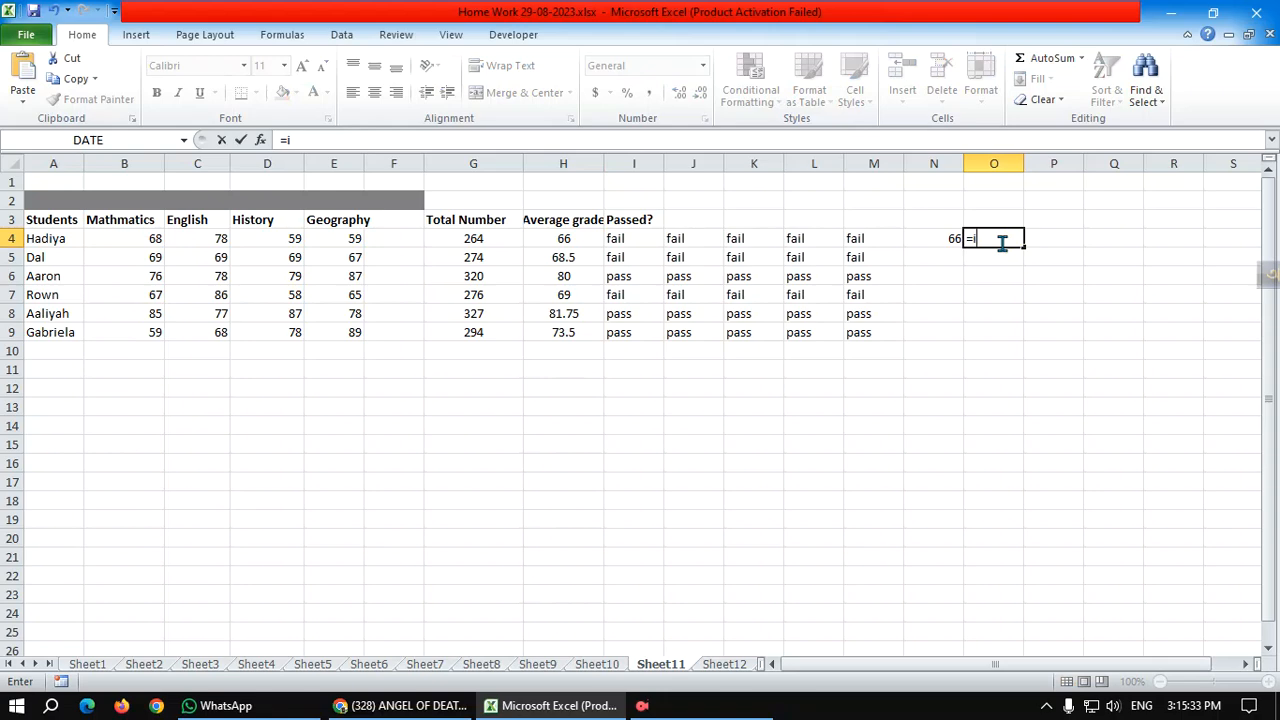
pyautogui.write('f')
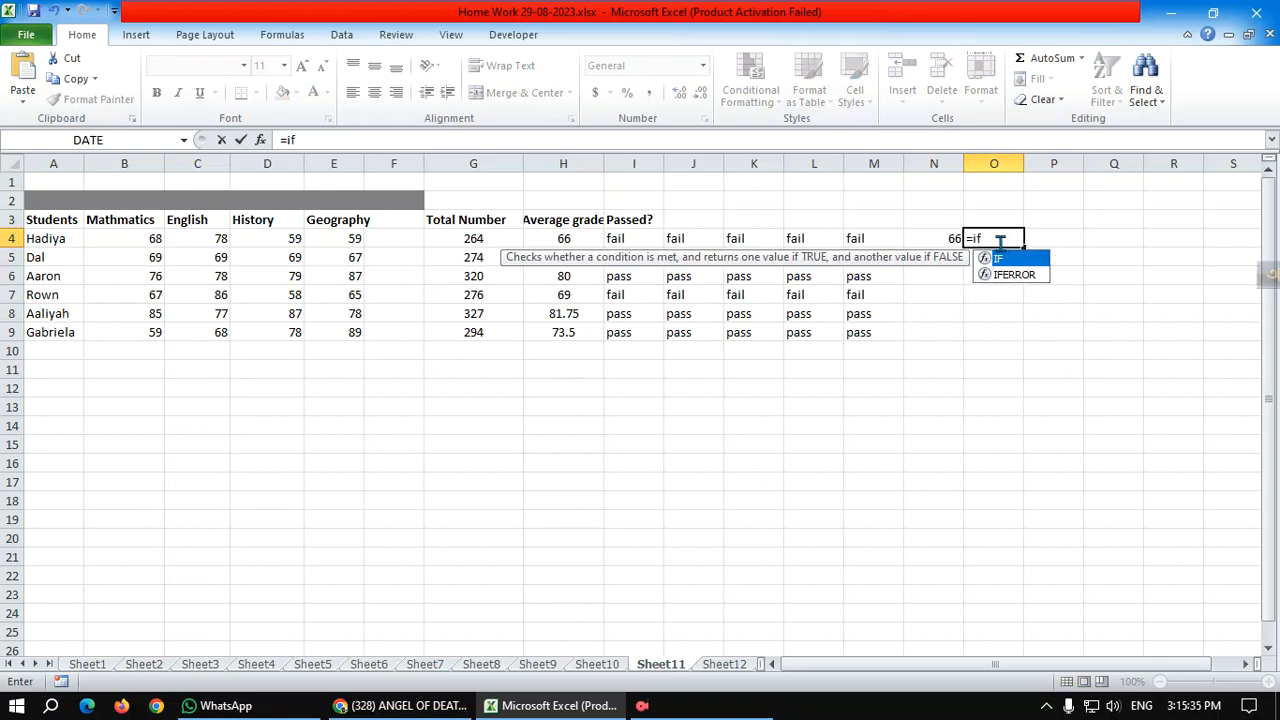
pyautogui.doubleClick(1012, 260)
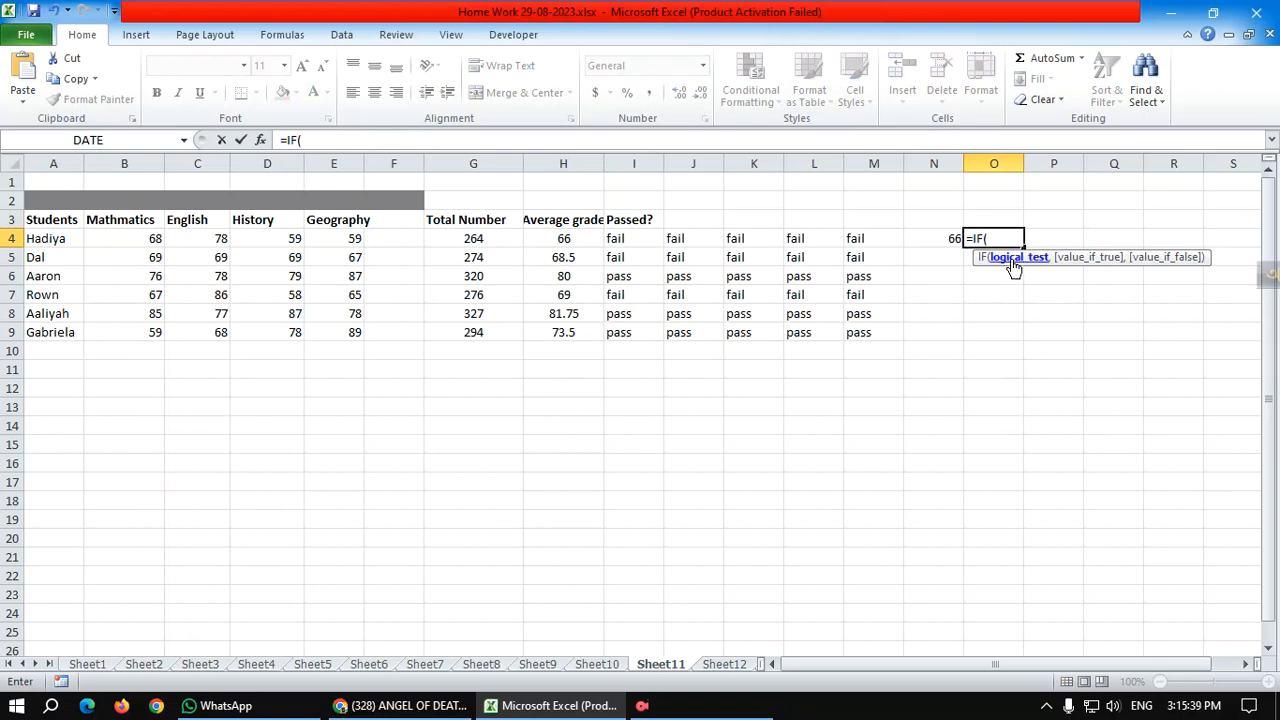
pyautogui.click(941, 244)
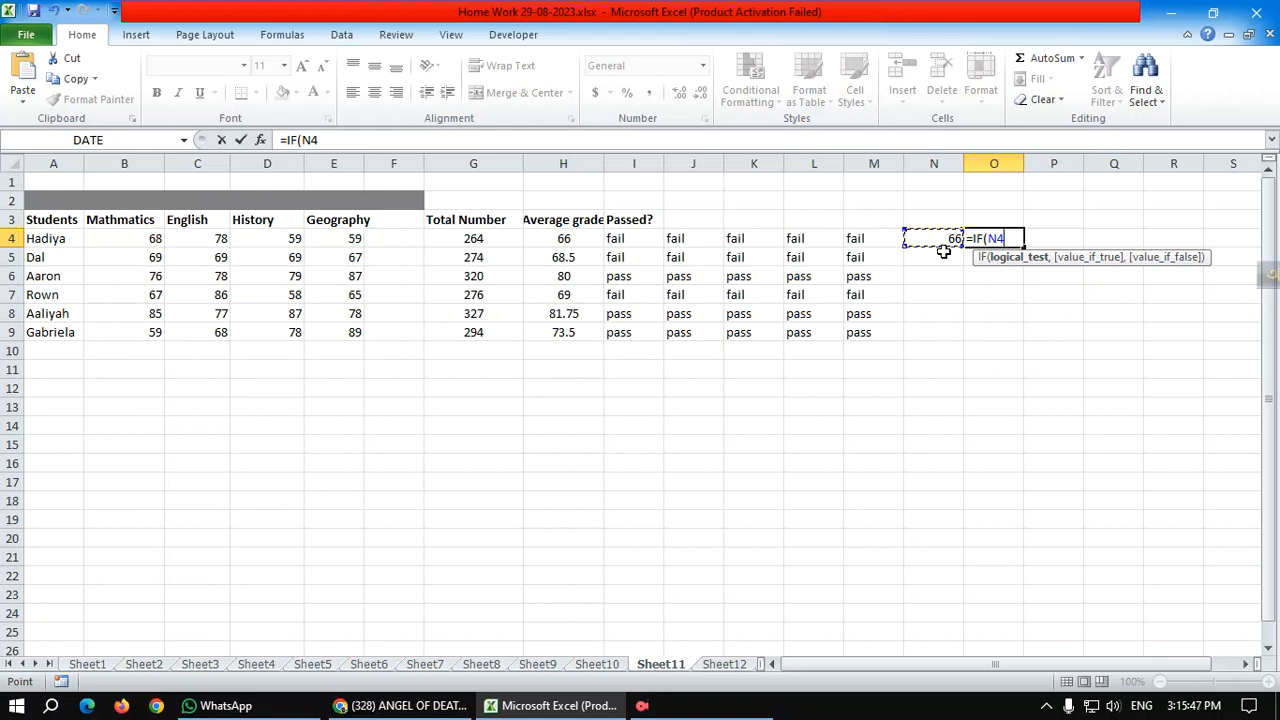
pyautogui.write('>=70,')
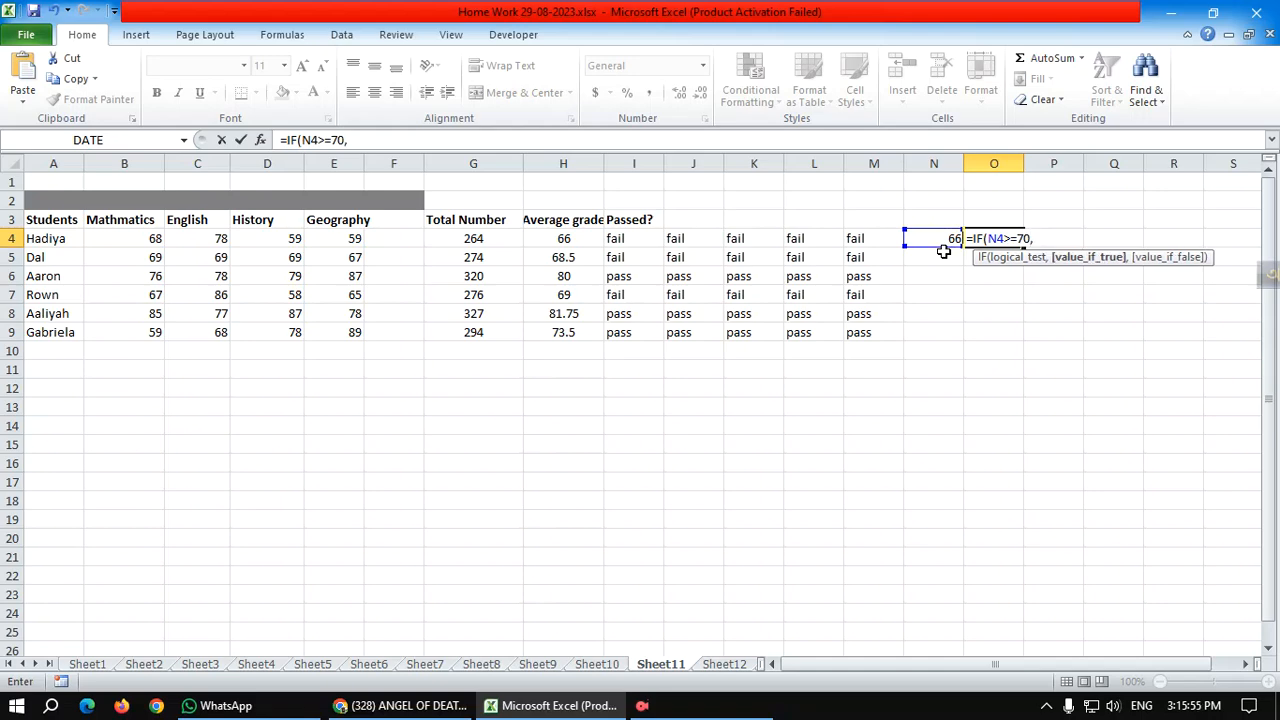
# - Complete the O4 IF formula with "false" as the value if true and "true" as the value if false
pyautogui.write('"false')
pyautogui.write('",')
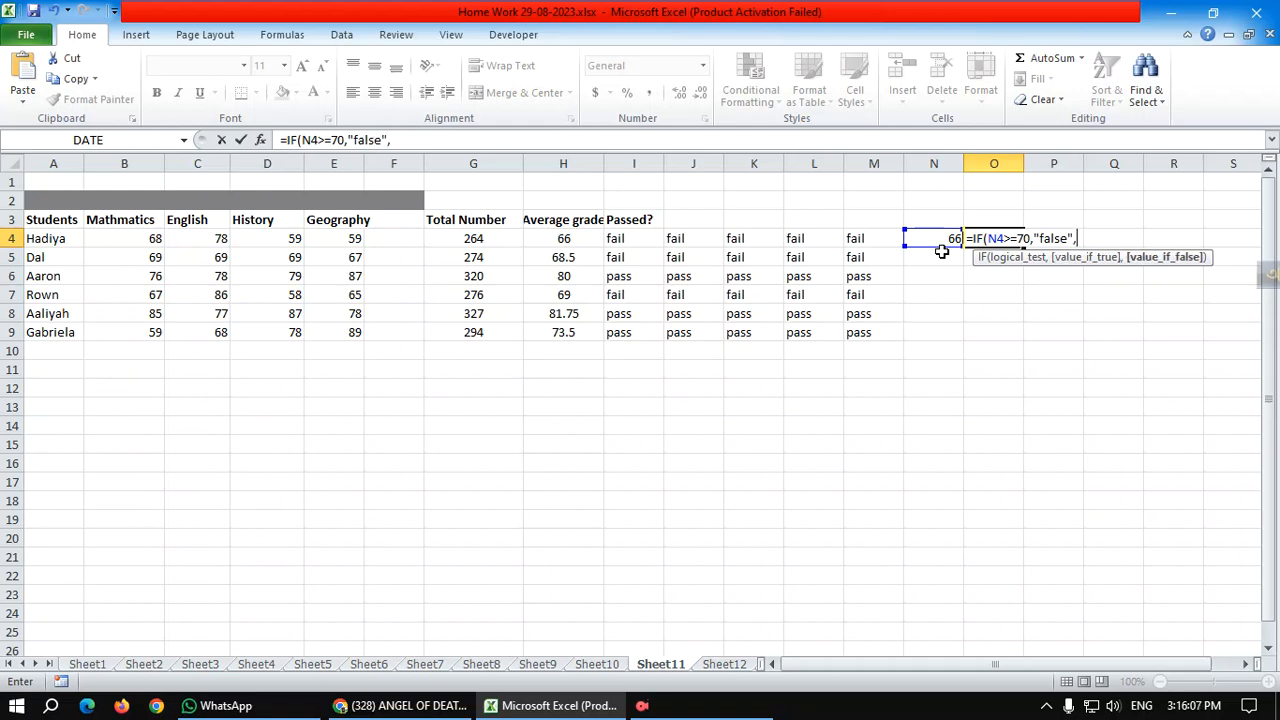
pyautogui.write('true')
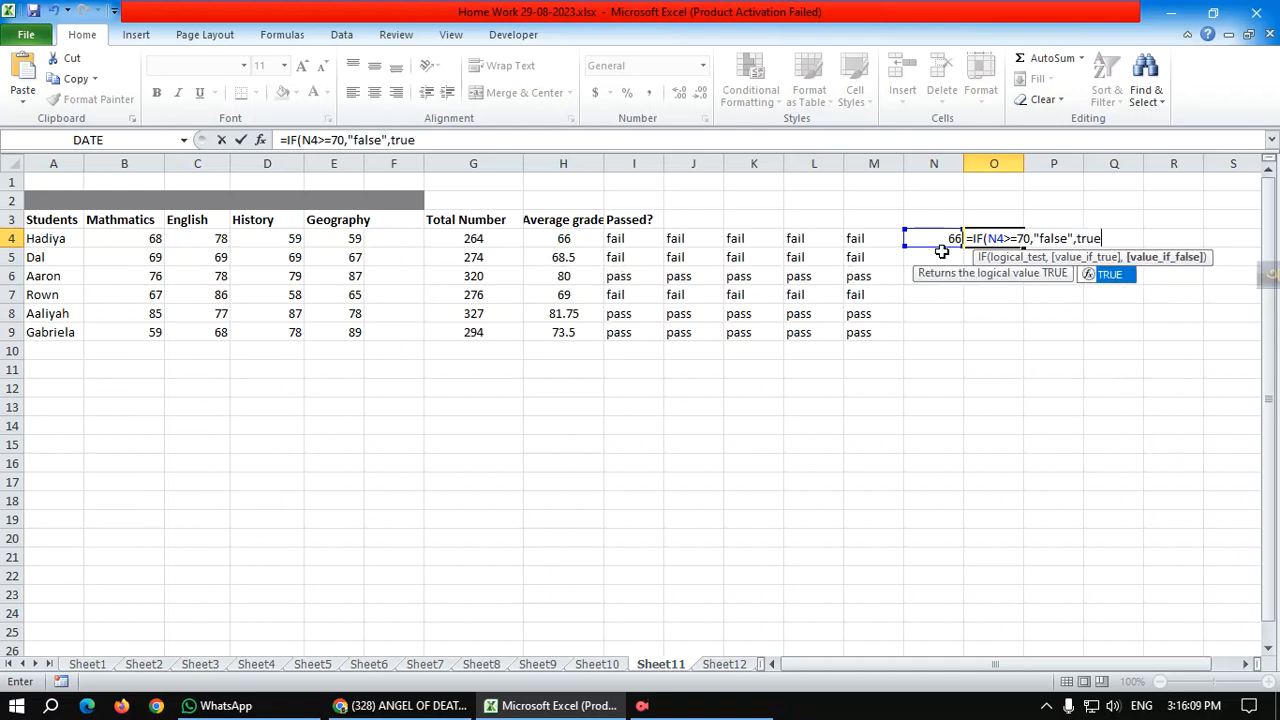
pyautogui.press('BackSpace')
pyautogui.press('BackSpace')
pyautogui.press('BackSpace')
pyautogui.press('BackSpace')
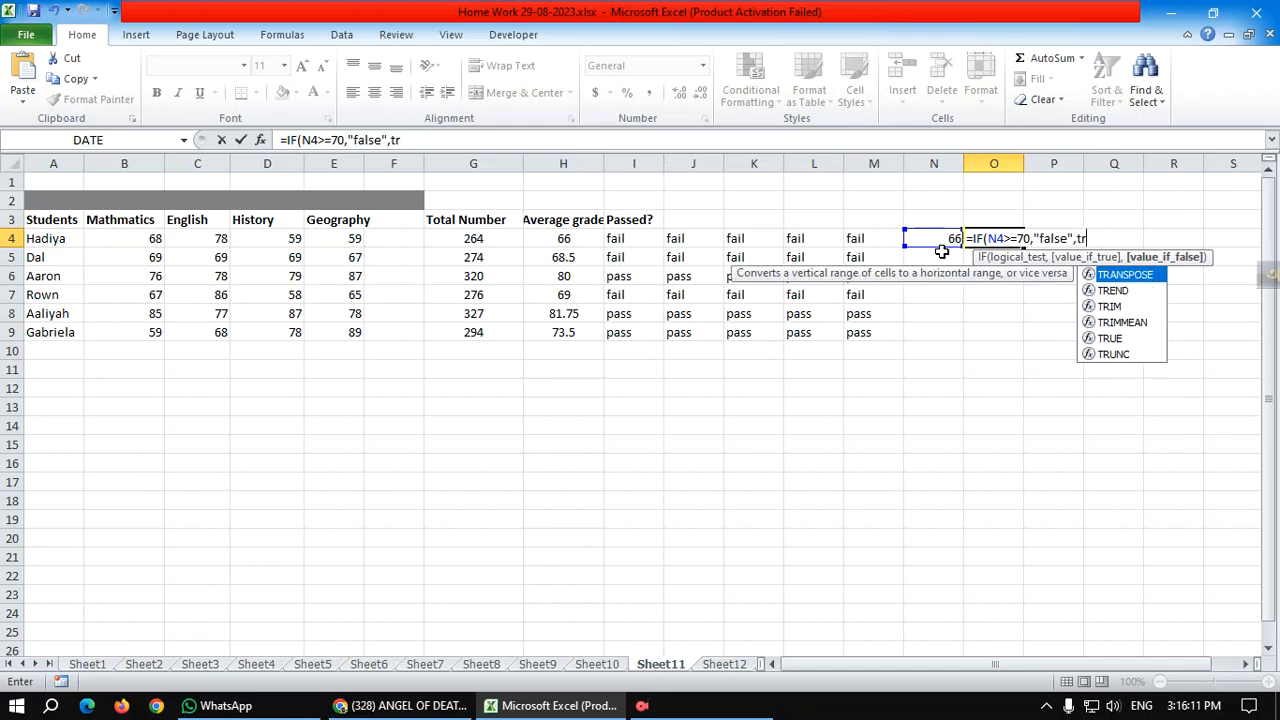
pyautogui.write('"')
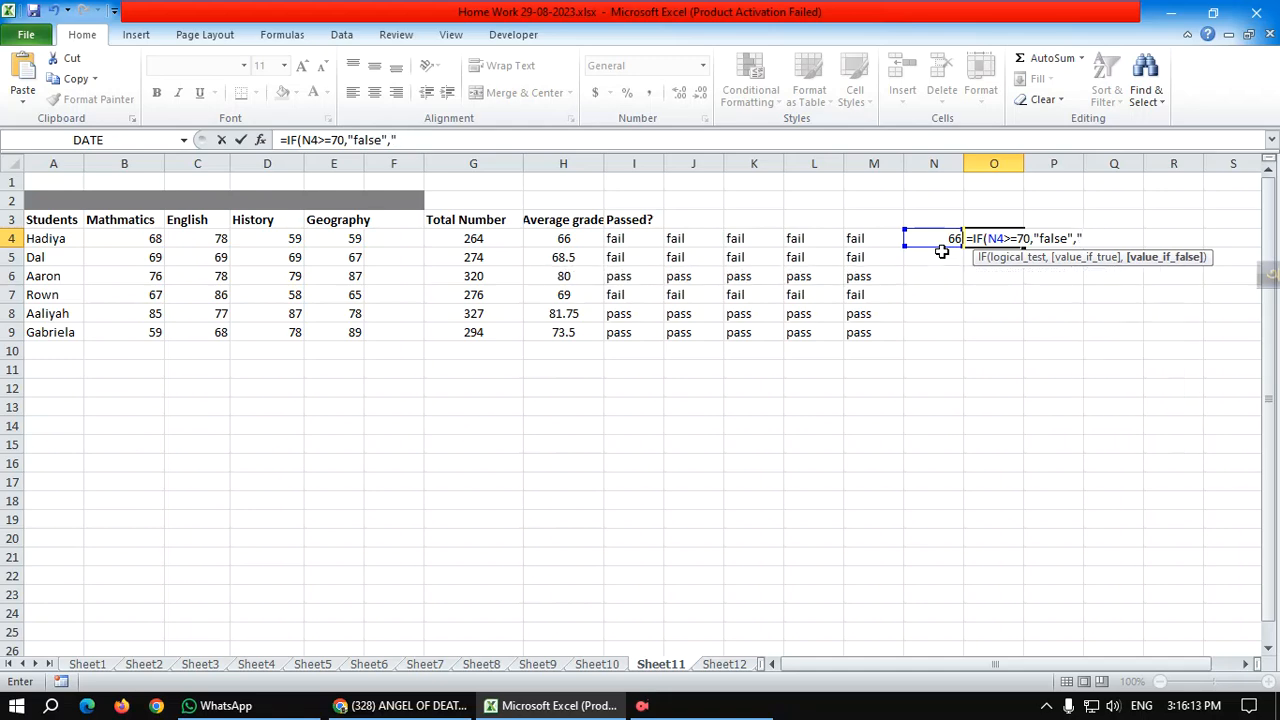
pyautogui.write('true")')
pyautogui.press('Return')
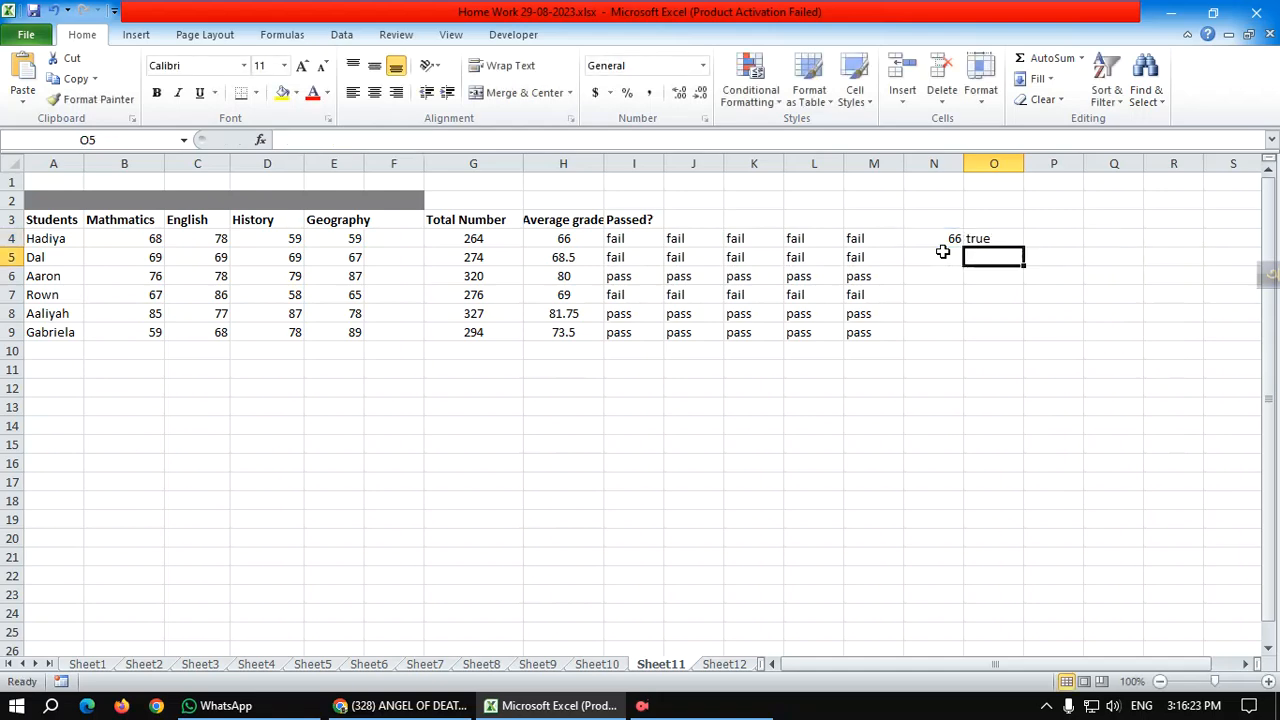
# - Compare the IF formula in O4 with the formulas in H4 and I4
pyautogui.click(1004, 236)
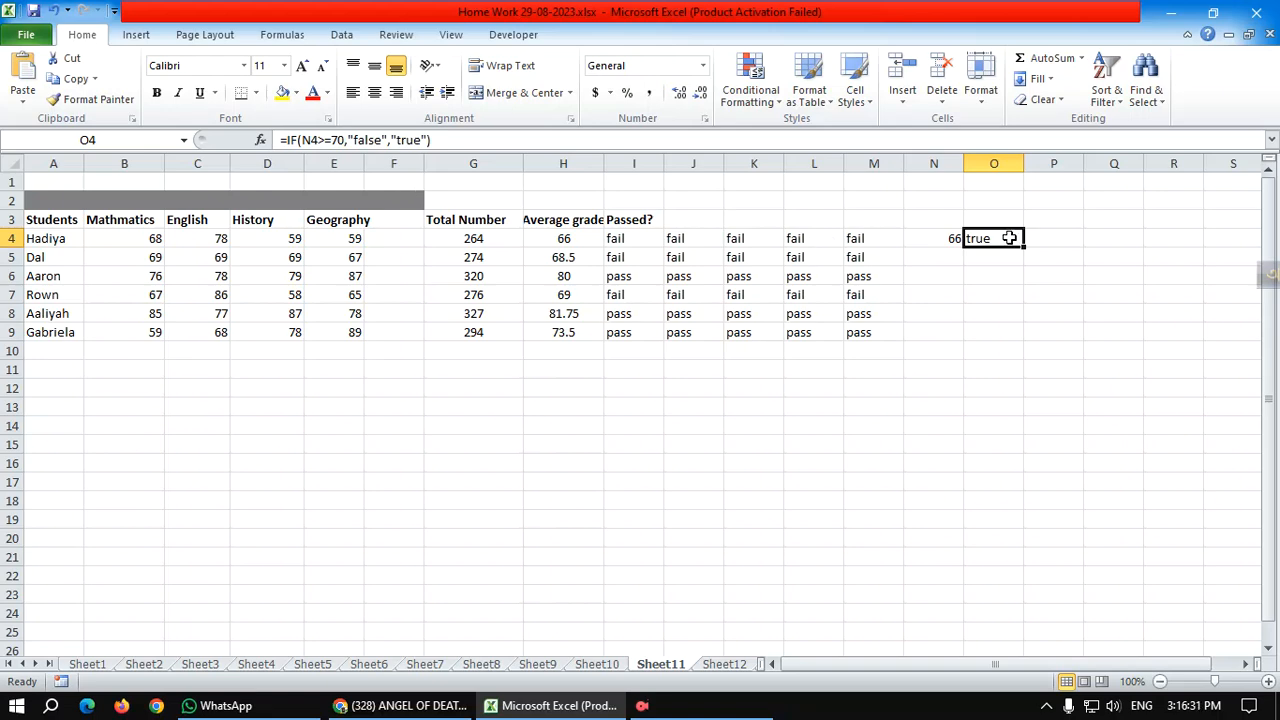
pyautogui.click(553, 243)
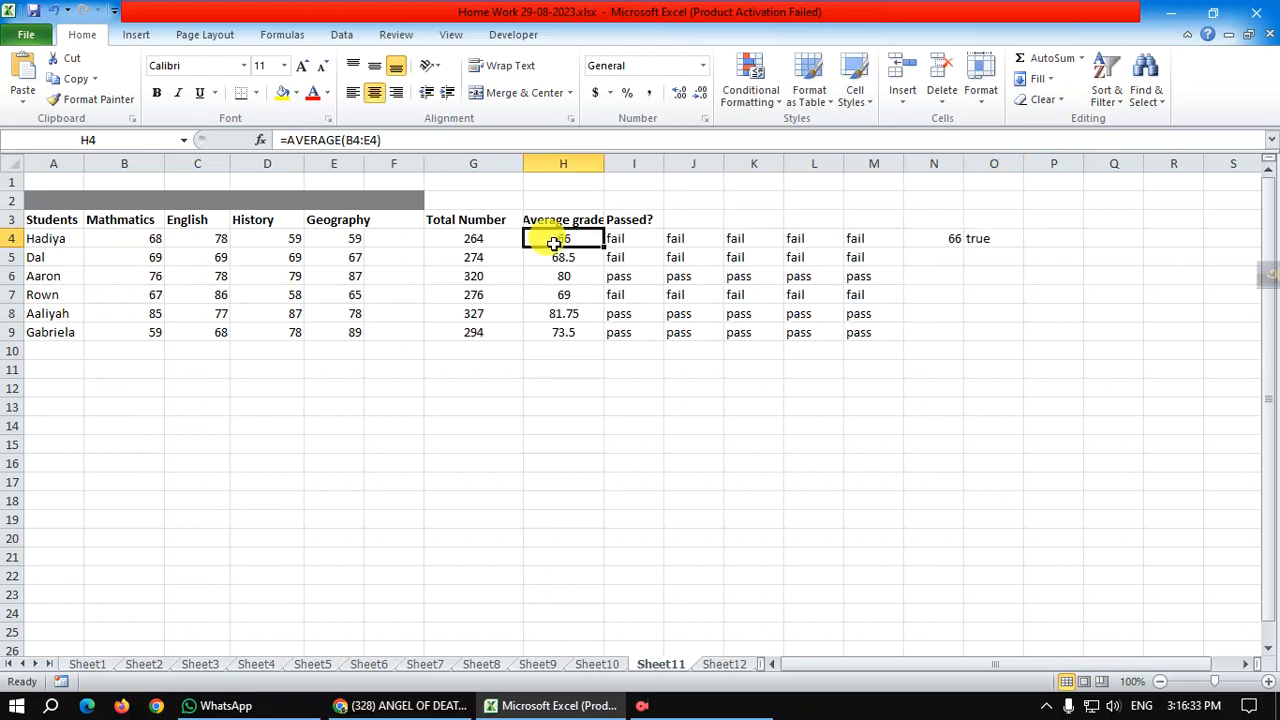
pyautogui.click(627, 241)
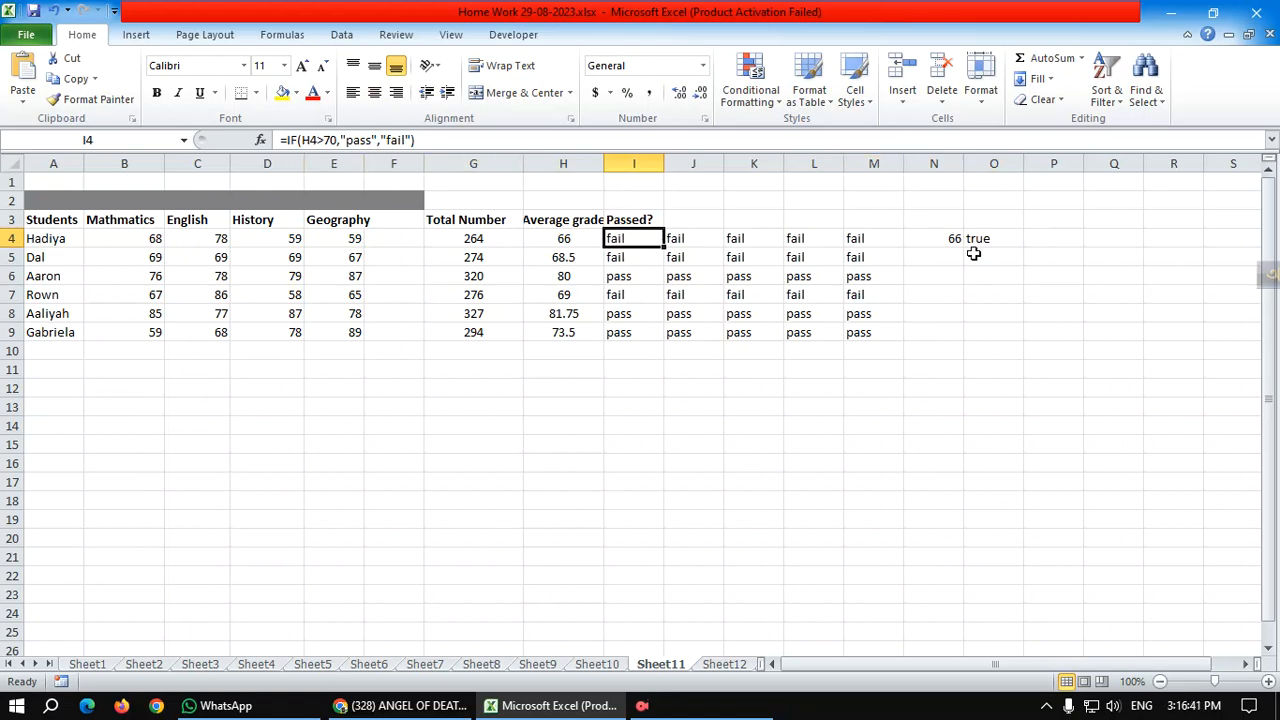
pyautogui.click(1053, 237)
pyautogui.write('=')
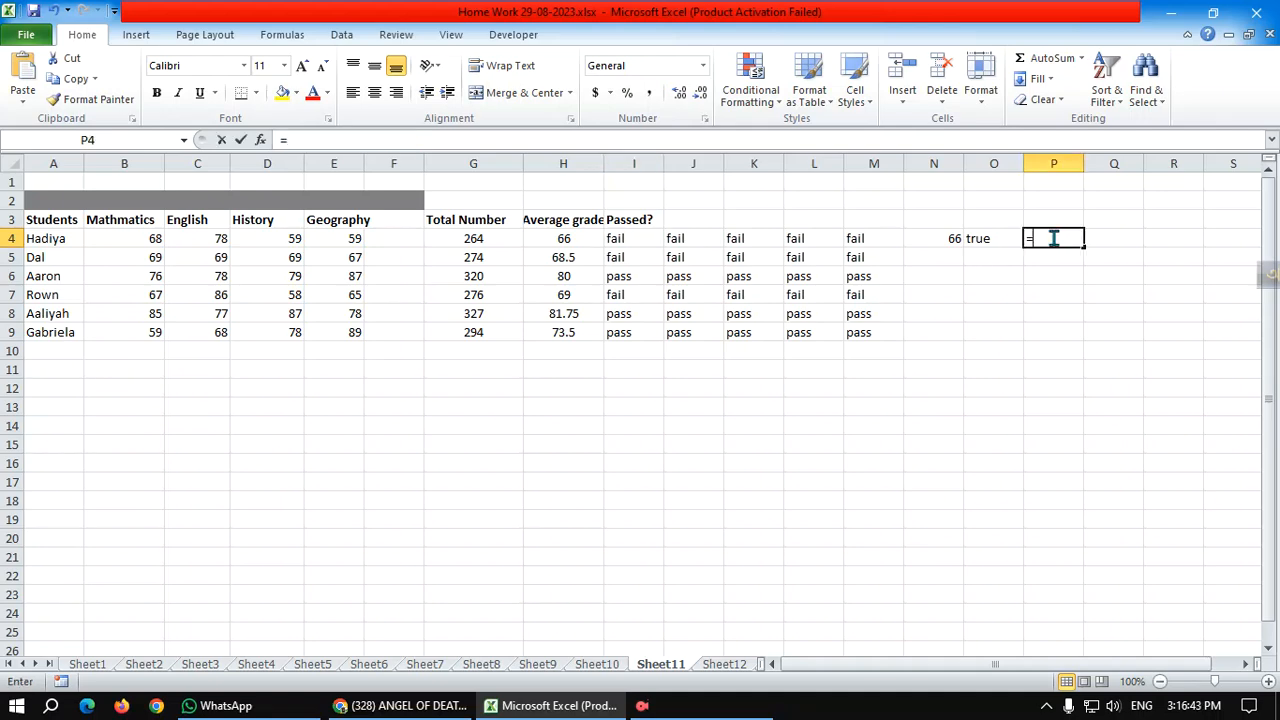
pyautogui.write('if')
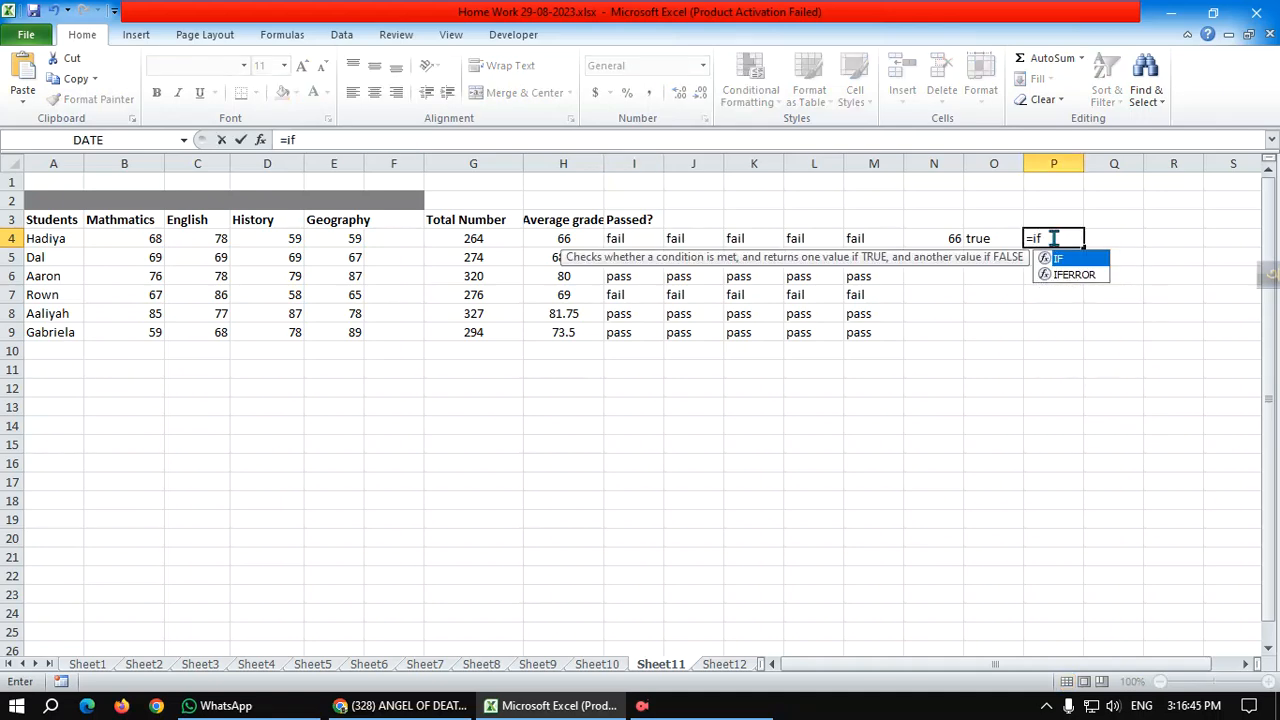
pyautogui.press('Return')
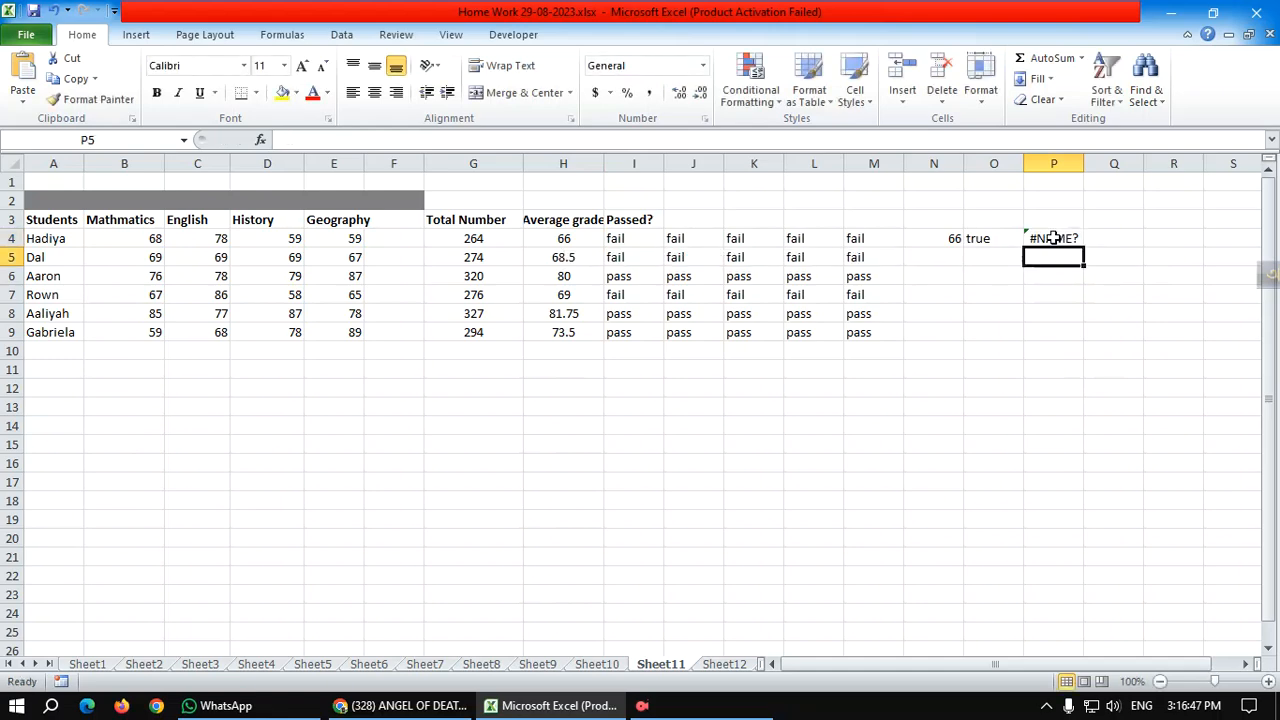
pyautogui.click(1053, 238)
pyautogui.press('BackSpace')
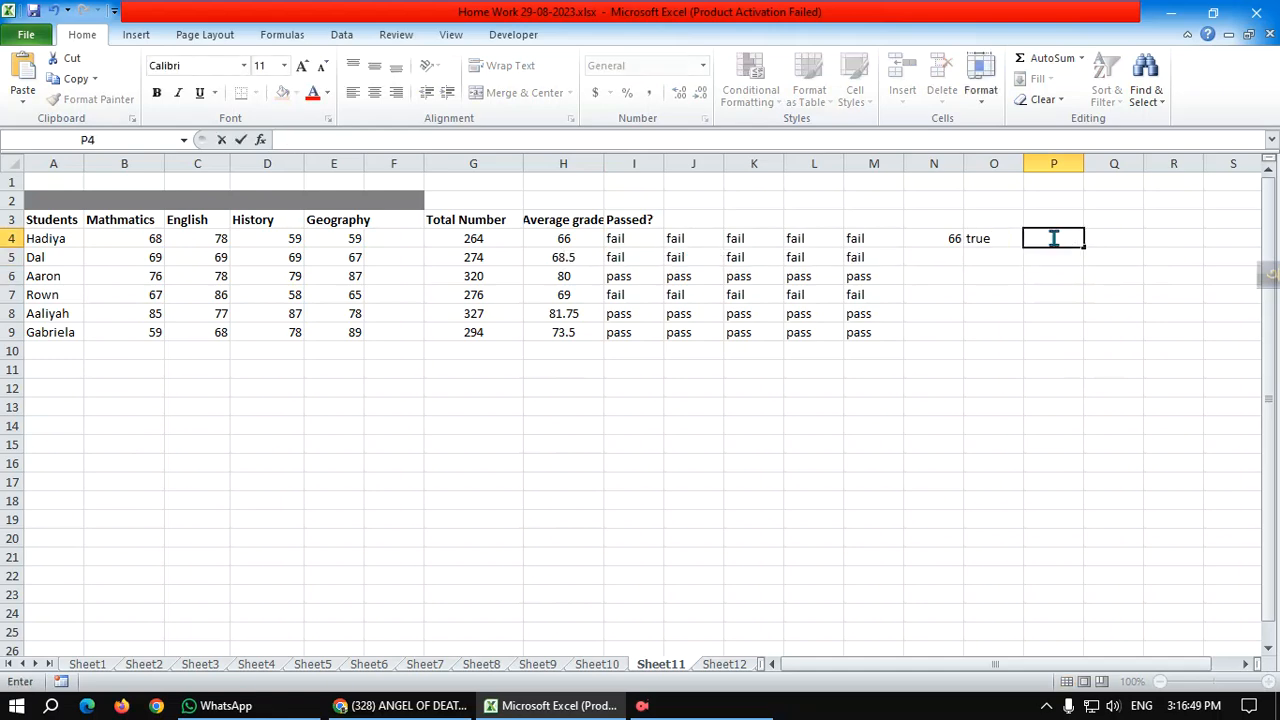
# - Start an IF formula in P4 with the logical test N4>70
pyautogui.write('=i')
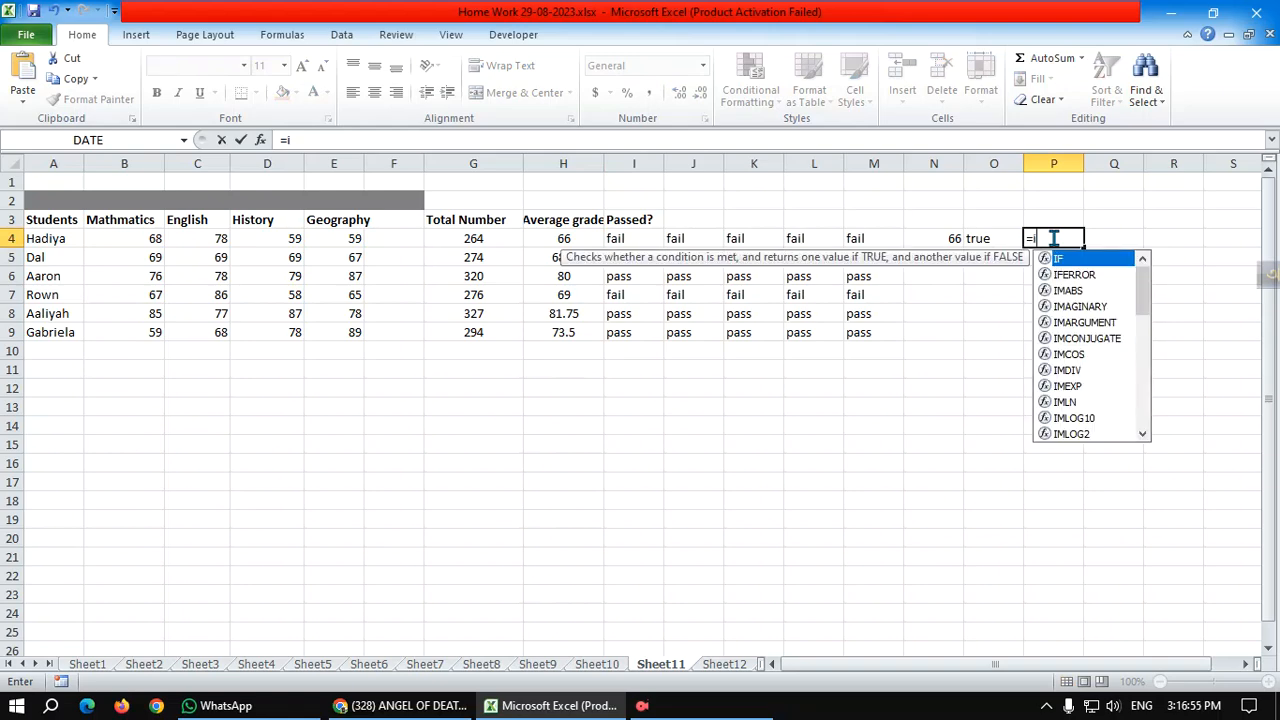
pyautogui.write('f')
pyautogui.doubleClick(1093, 259)
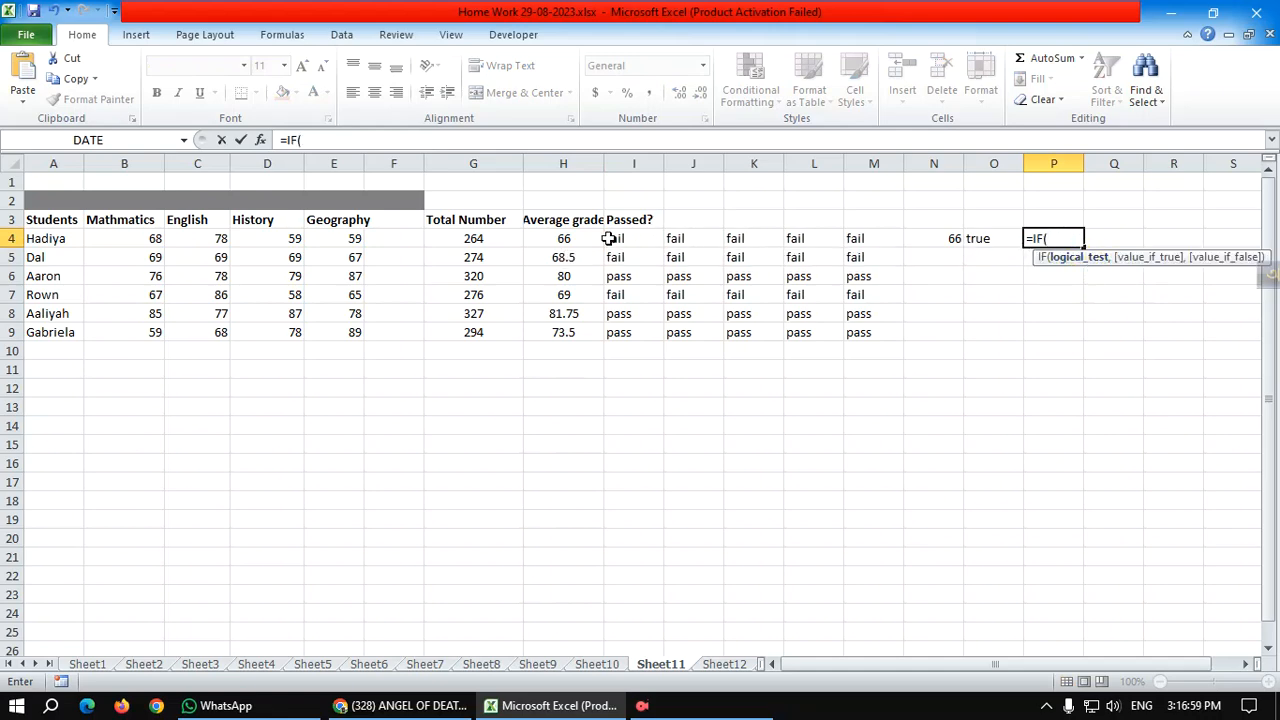
pyautogui.click(936, 239)
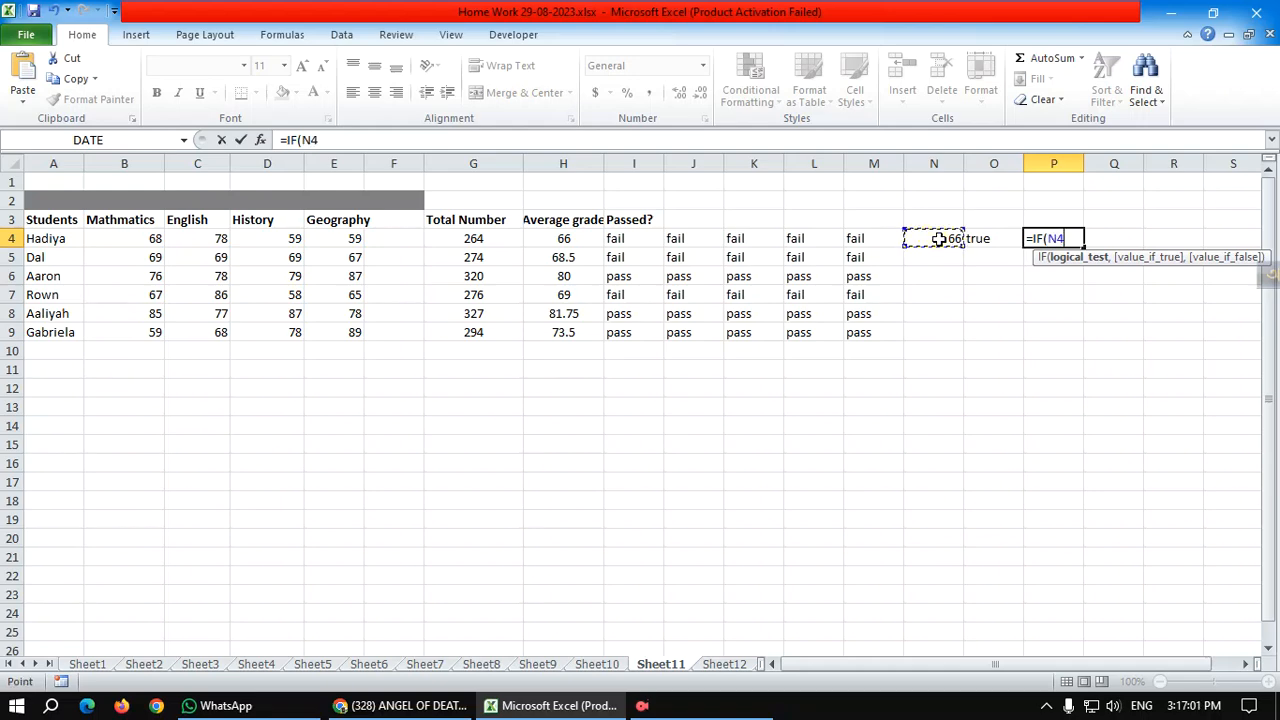
pyautogui.press('F8')
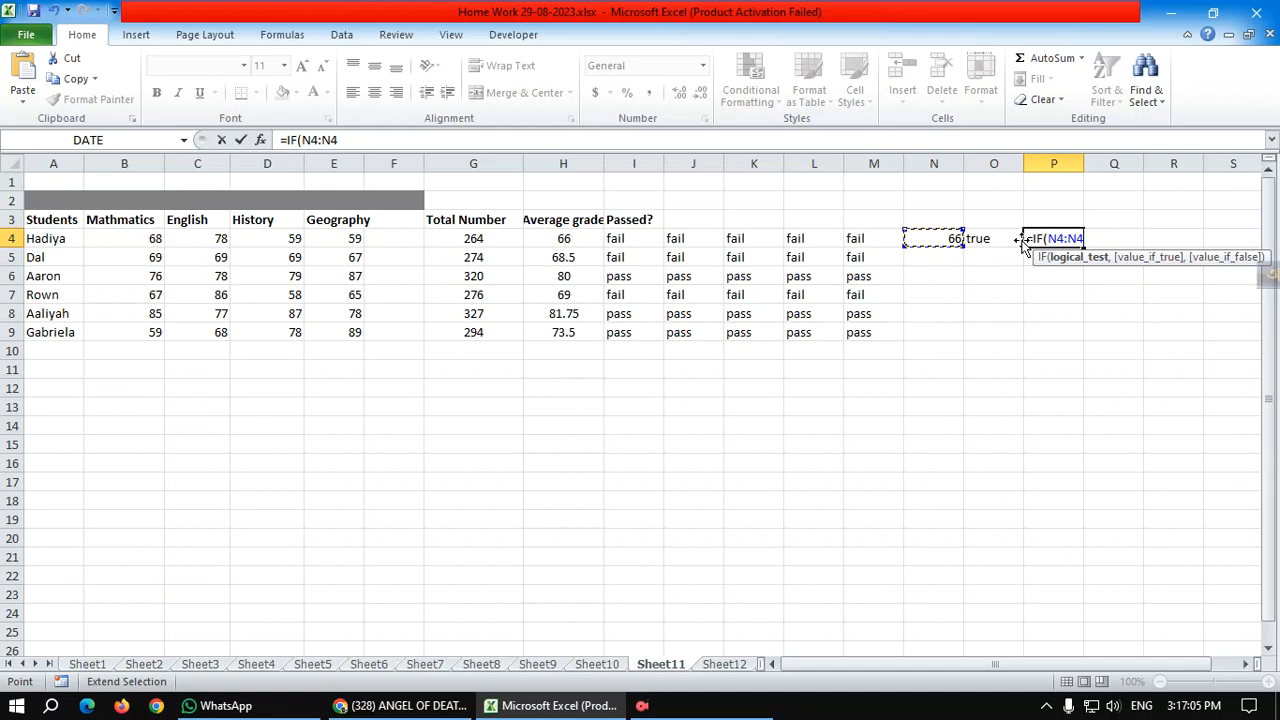
pyautogui.press('BackSpace')
pyautogui.press('BackSpace')
pyautogui.press('BackSpace')
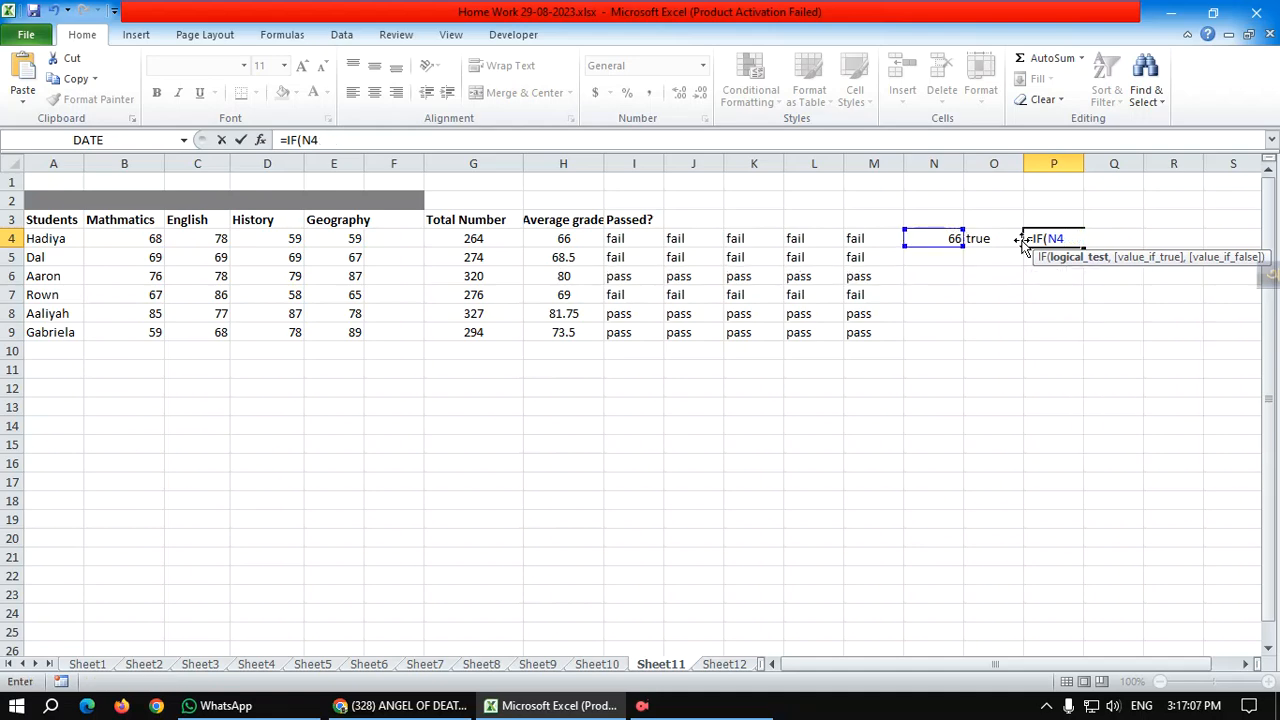
pyautogui.write('>70,')
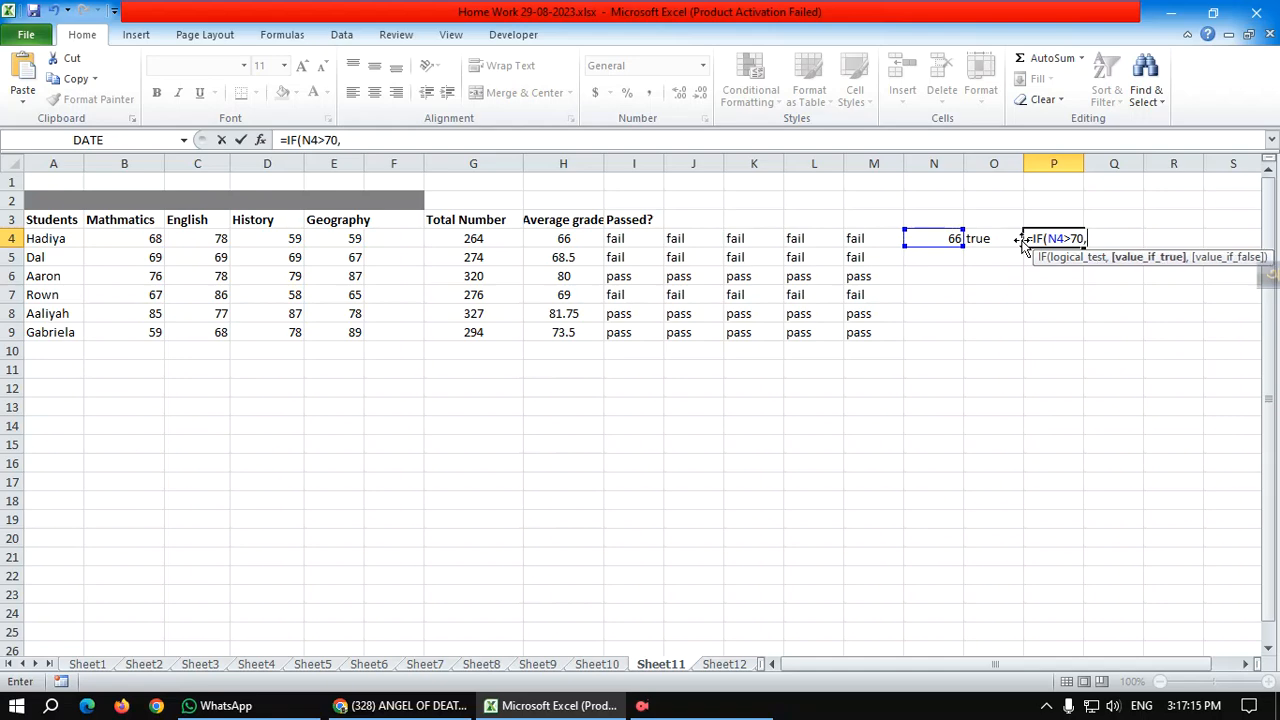
# - Complete the P4 IF formula with "true" as the value if true and "false" as the value if false
pyautogui.write(' "')
pyautogui.press('BackSpace')
pyautogui.press('BackSpace')
pyautogui.write('"true",')
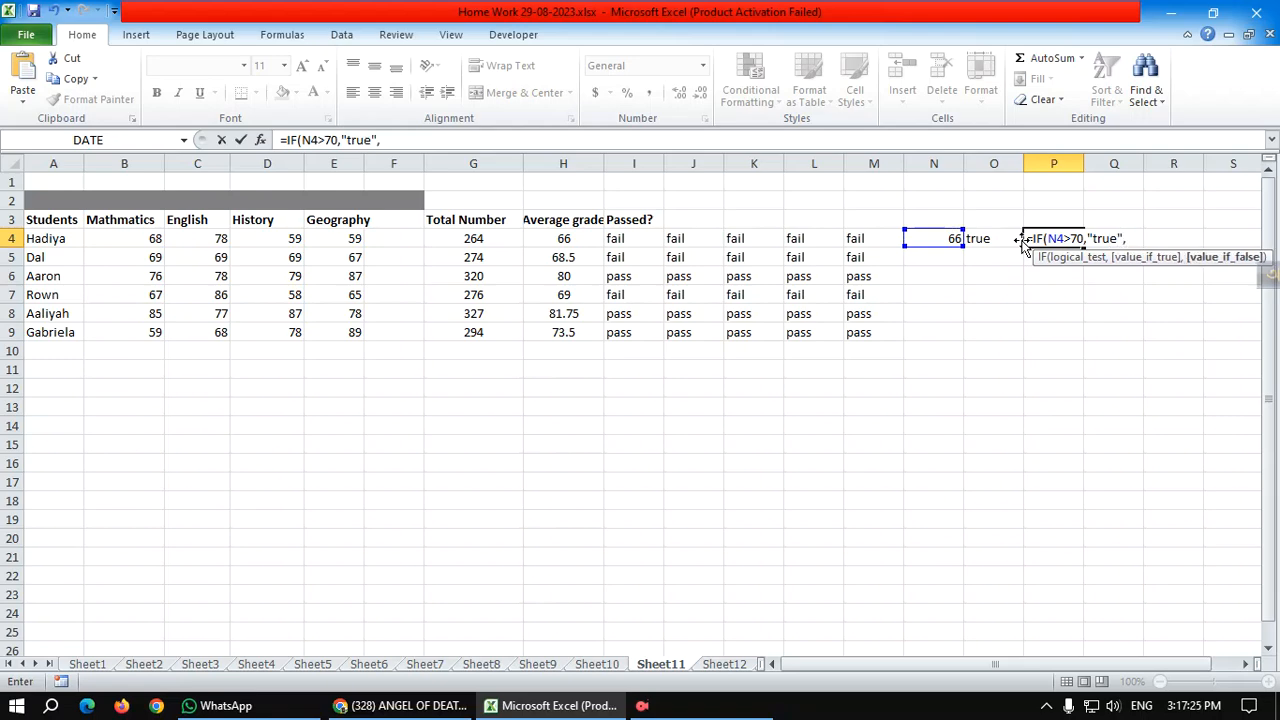
pyautogui.write('"false"')
pyautogui.press('Return')
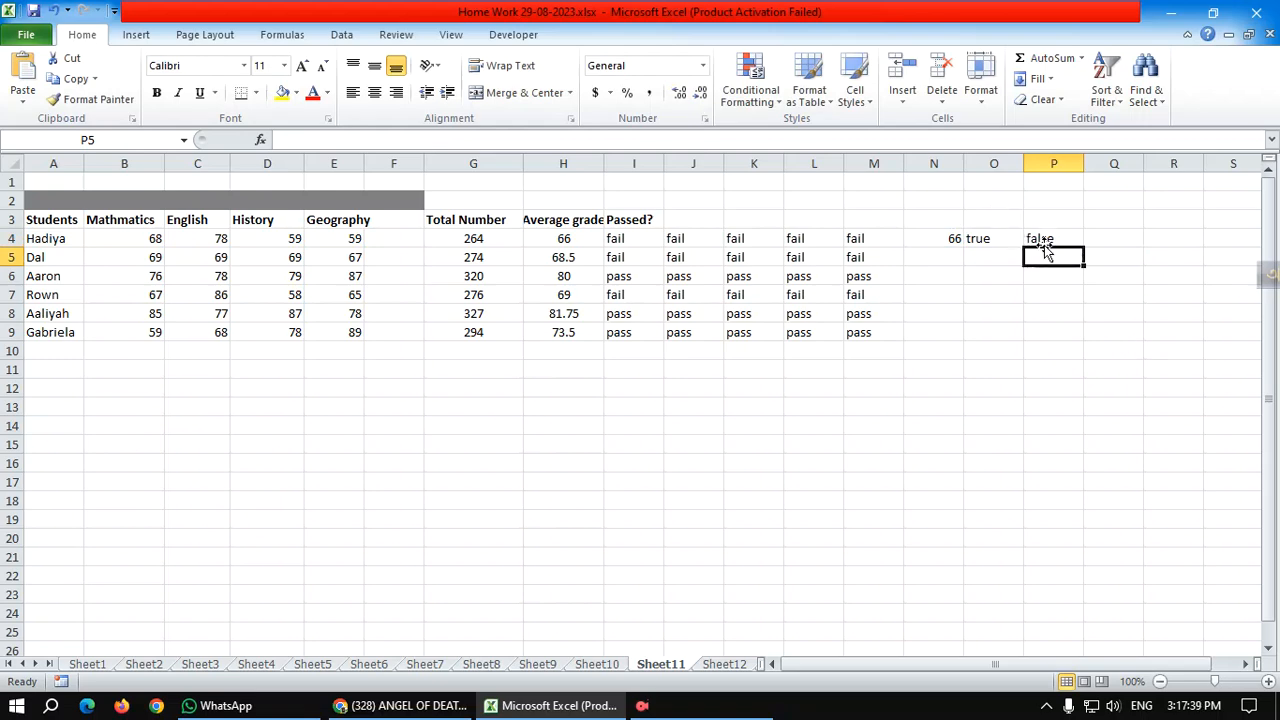
# - Review the formulas in O4, H4 and I4 alongside the new IF formula in P4
pyautogui.click(988, 237)
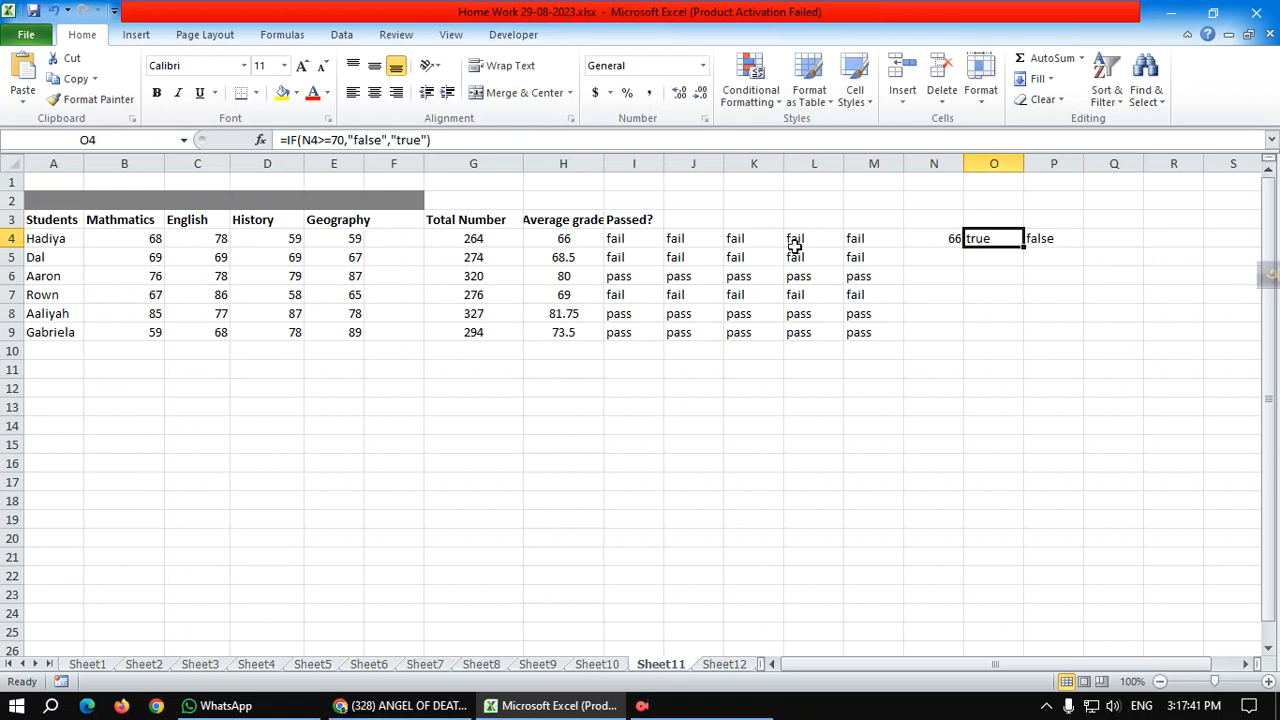
pyautogui.click(563, 242)
pyautogui.click(616, 240)
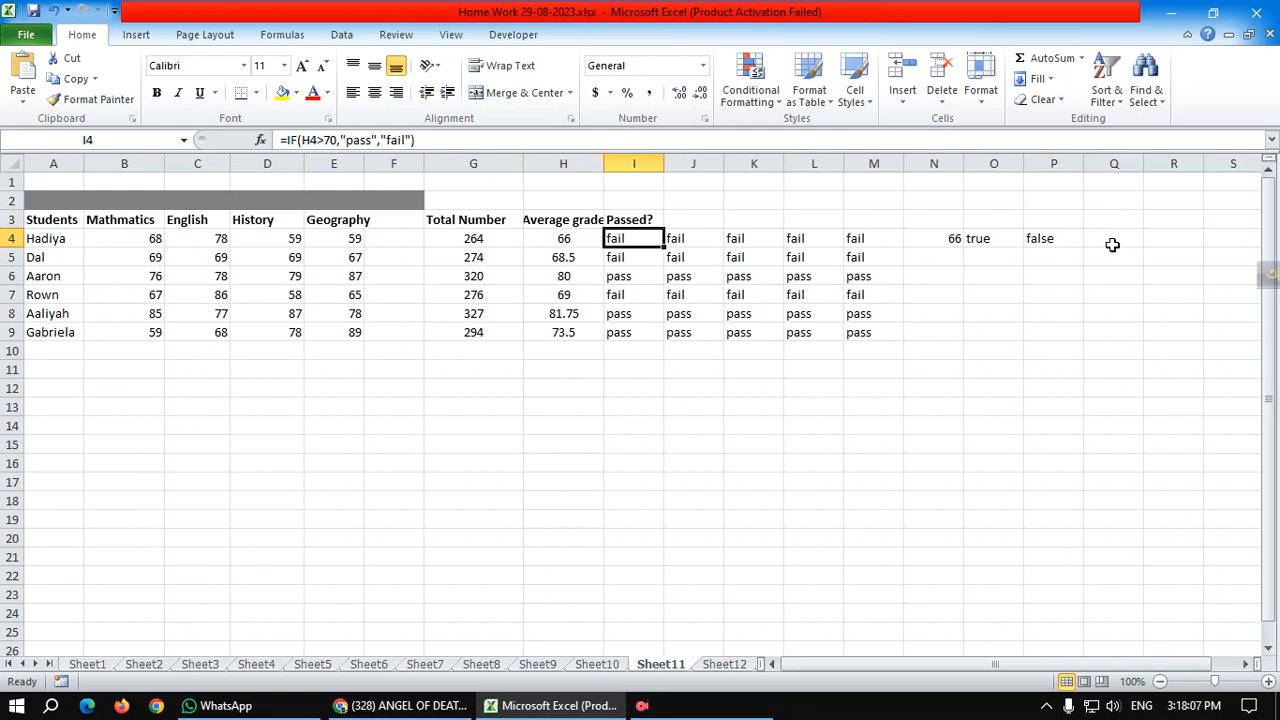
# - Fill the IF formula from P4 down to P9 and the AVERAGE formula from N4 down to N9
pyautogui.click(1068, 241)
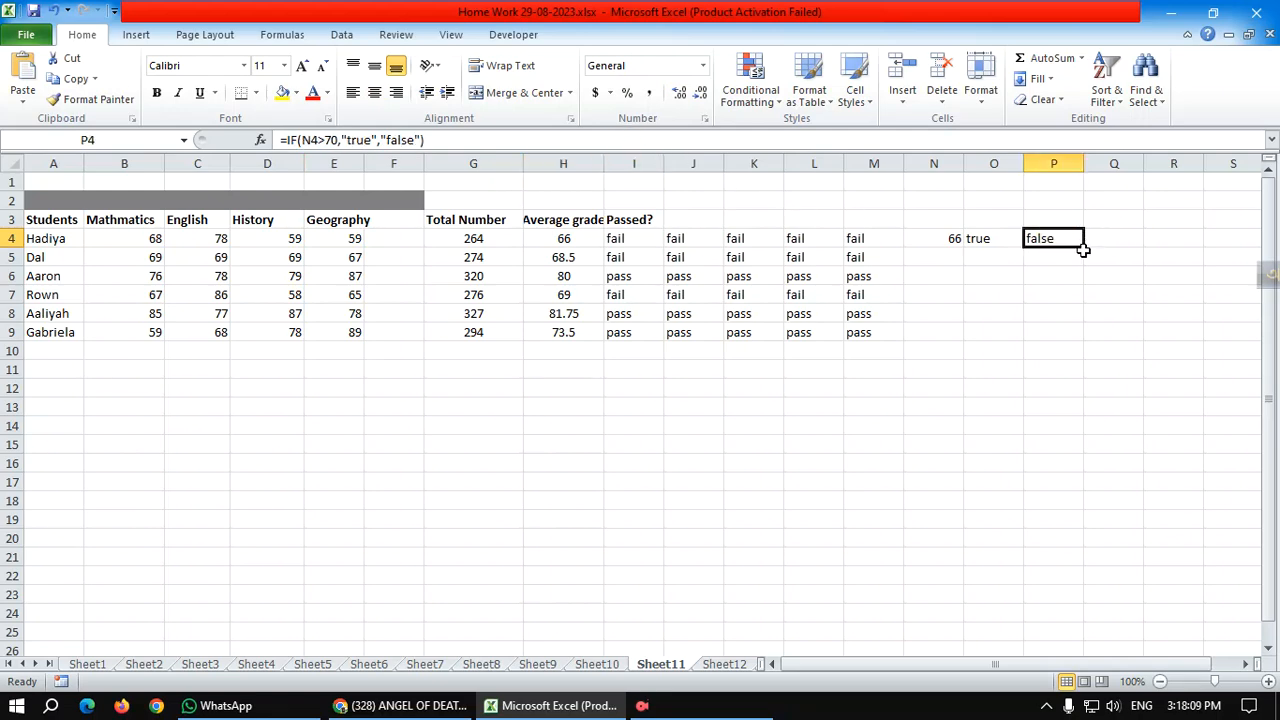
pyautogui.moveTo(1084, 249); pyautogui.dragTo(1083, 341)
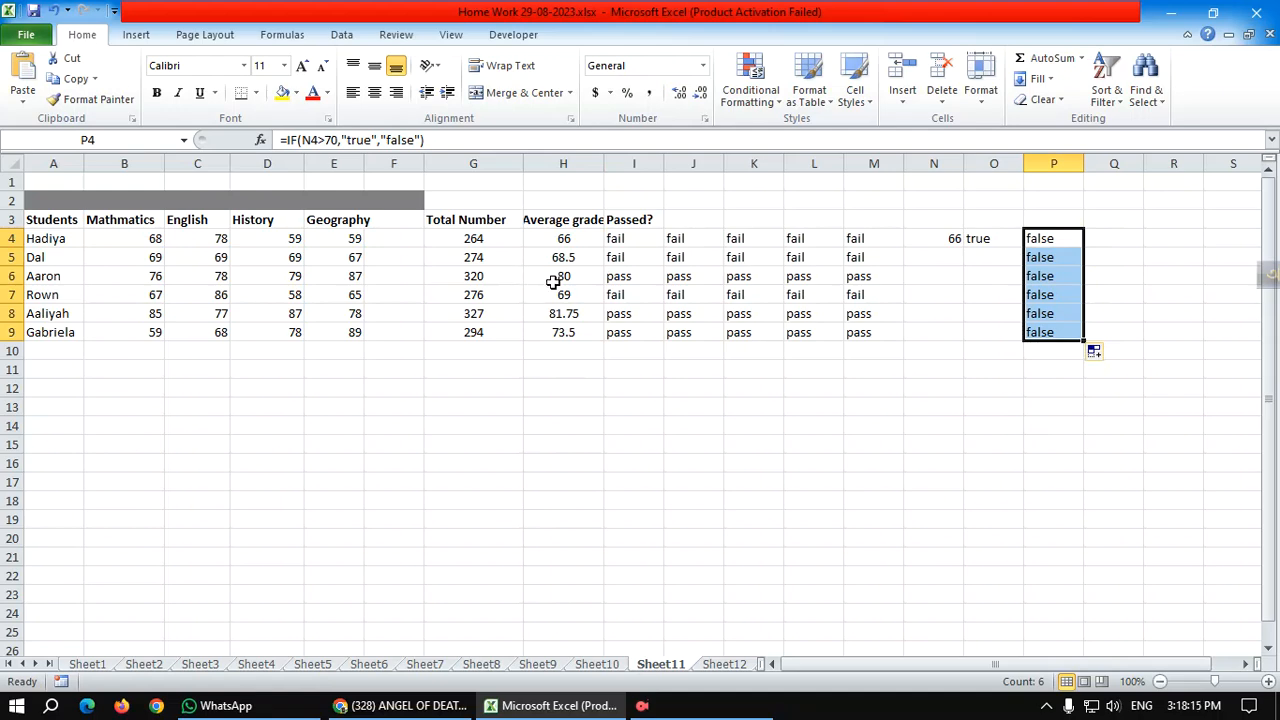
pyautogui.click(948, 238)
pyautogui.moveTo(960, 247); pyautogui.dragTo(968, 340)
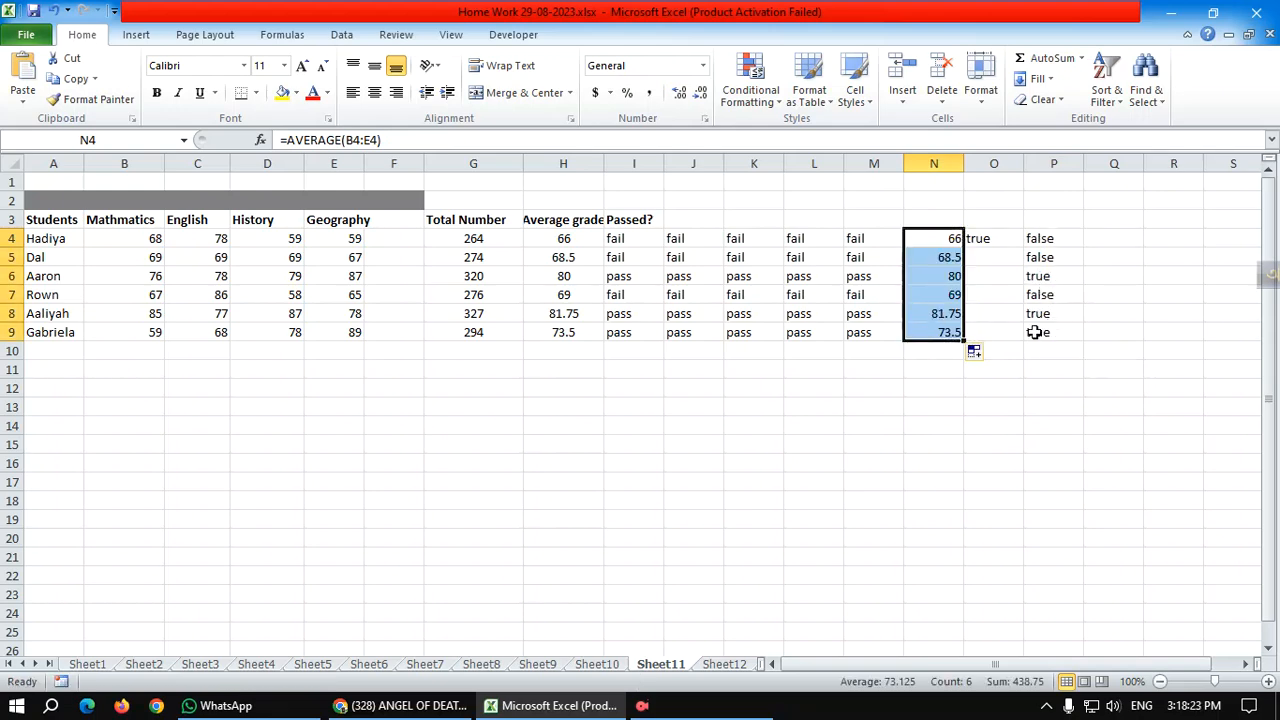
# - Look over Sheet12, and on Sheet13 examine the SUMIF formulas for Pen, Pencil, Books and Sticker in F2:I2
pyautogui.click(724, 664)
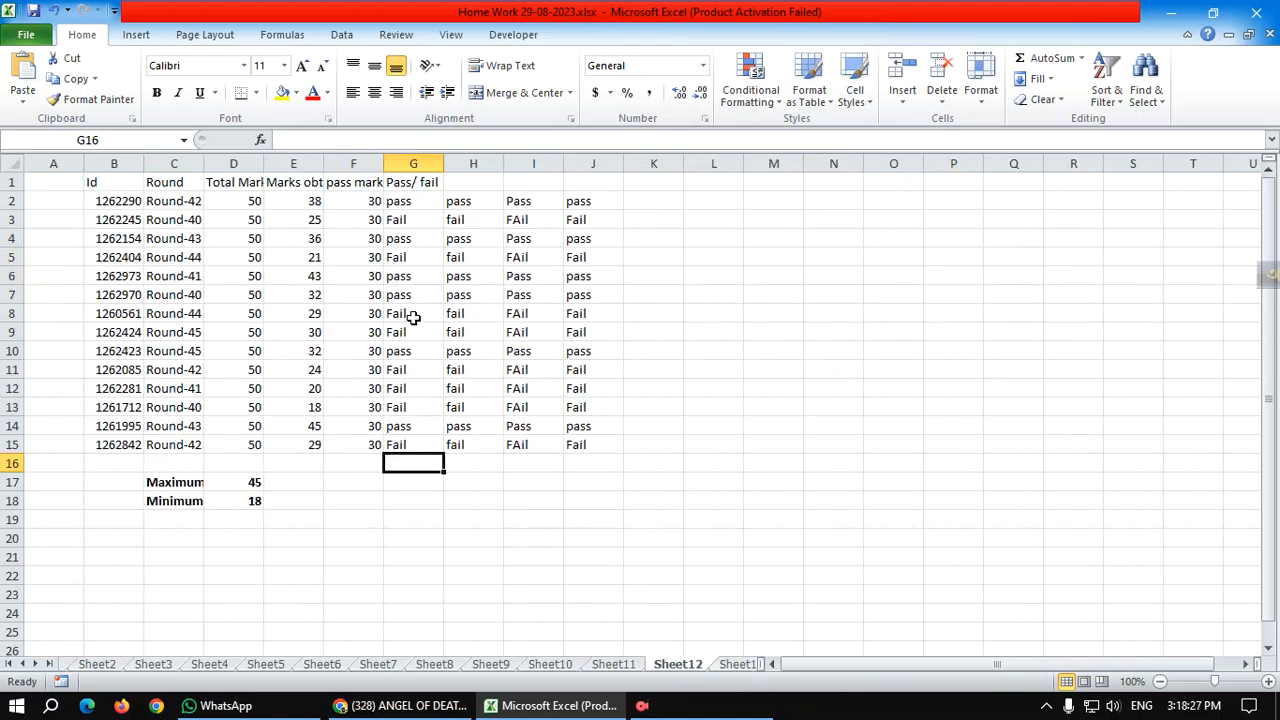
pyautogui.click(729, 668)
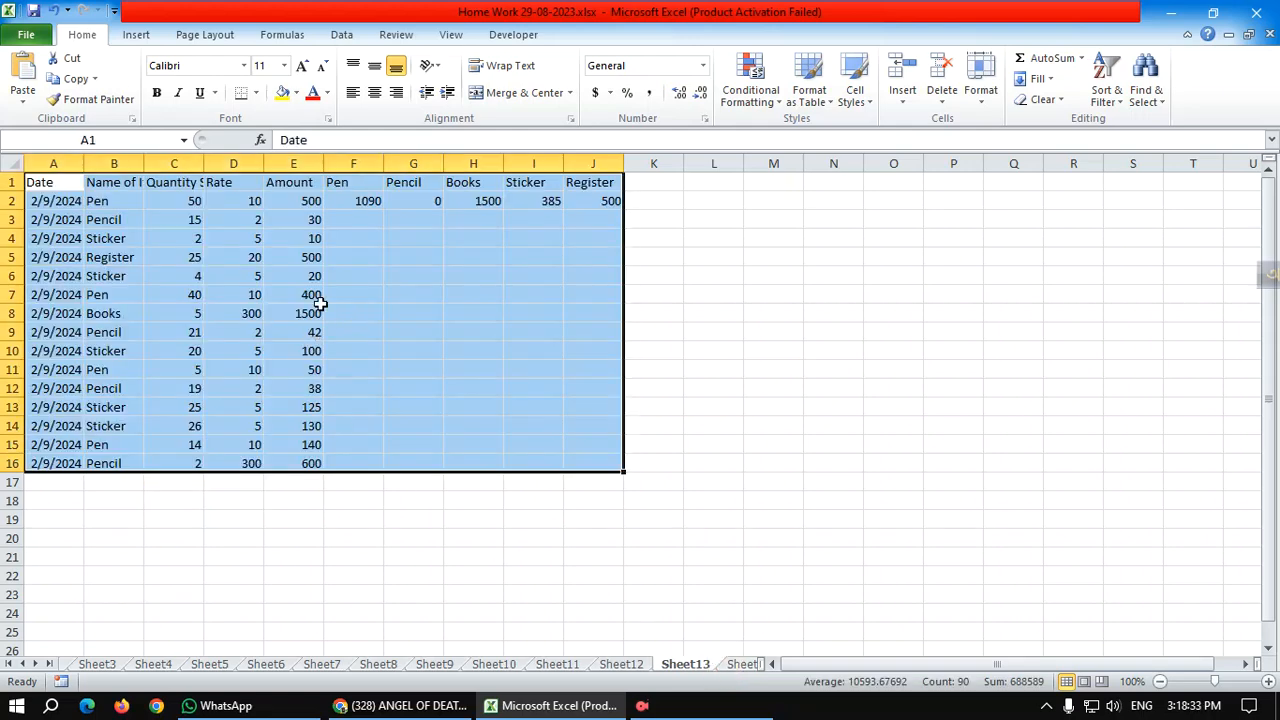
pyautogui.click(186, 200)
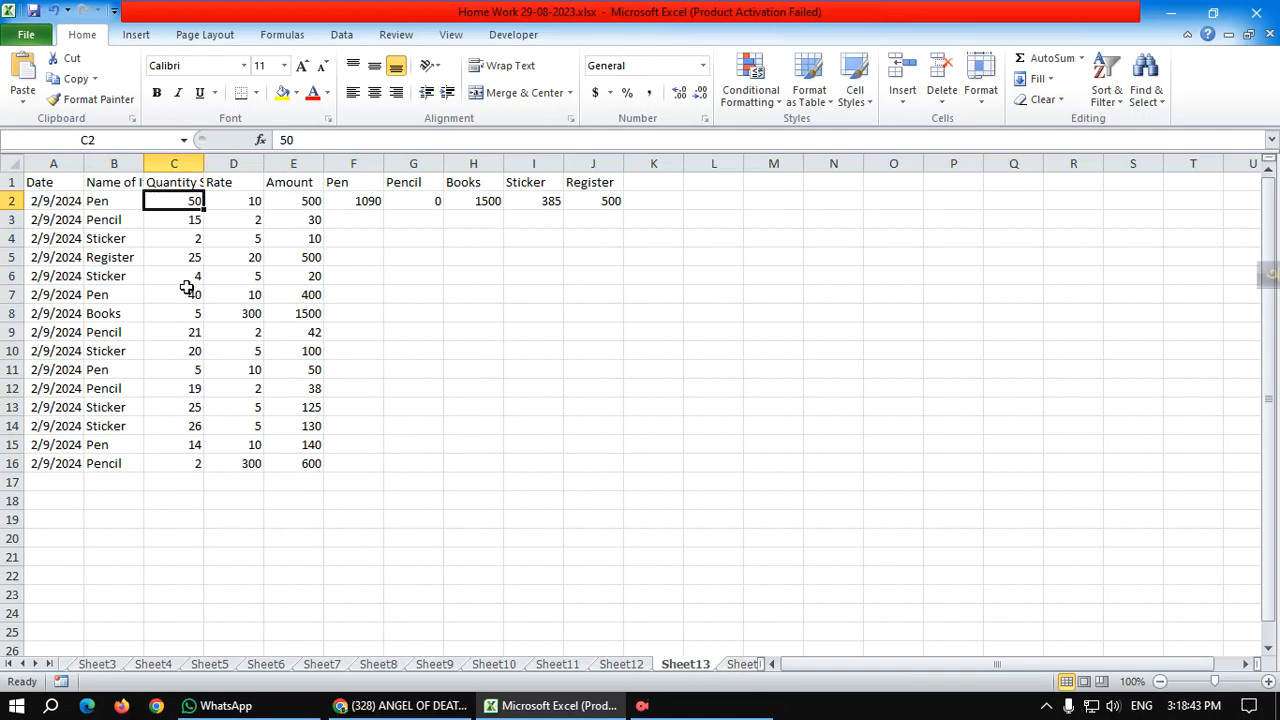
pyautogui.click(367, 201)
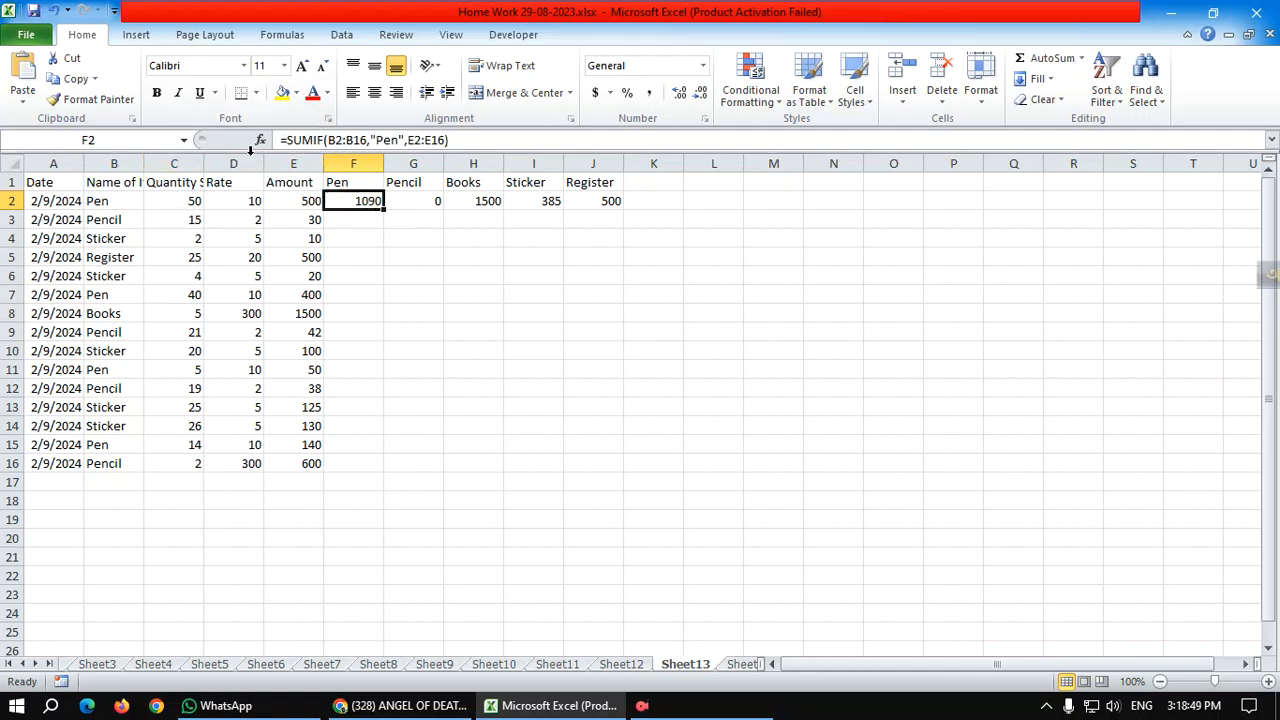
pyautogui.click(429, 205)
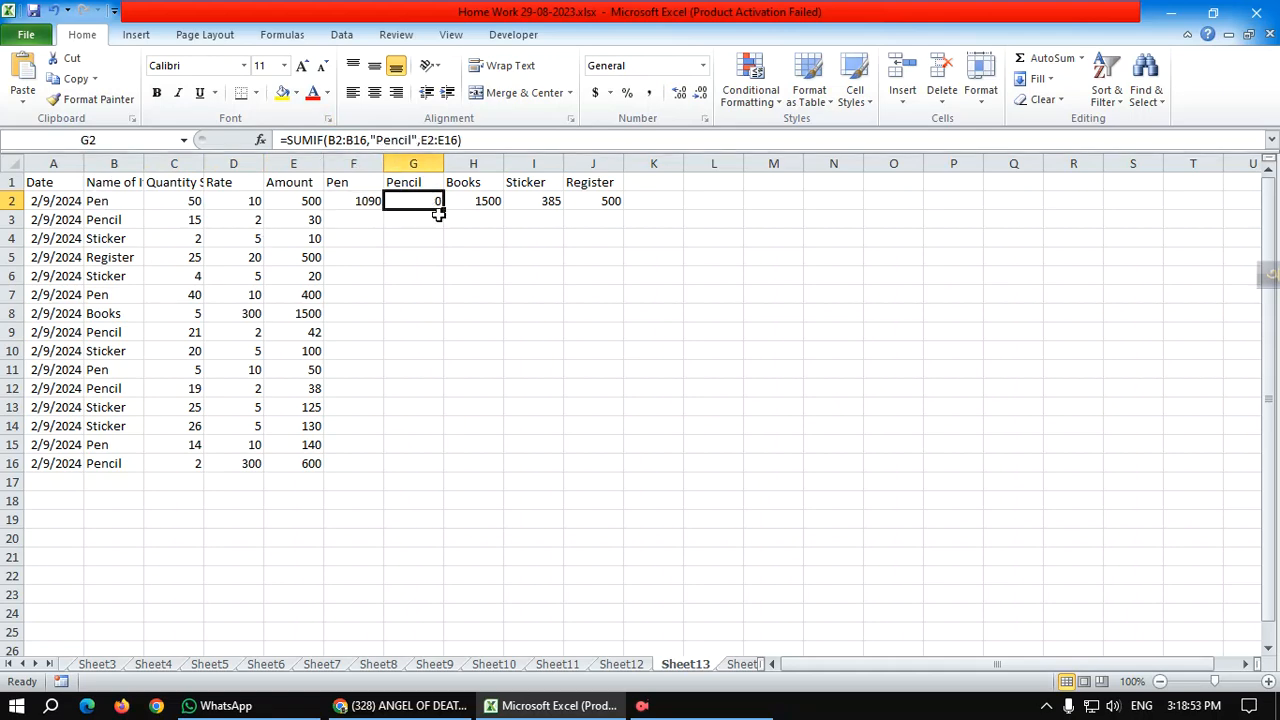
pyautogui.click(489, 201)
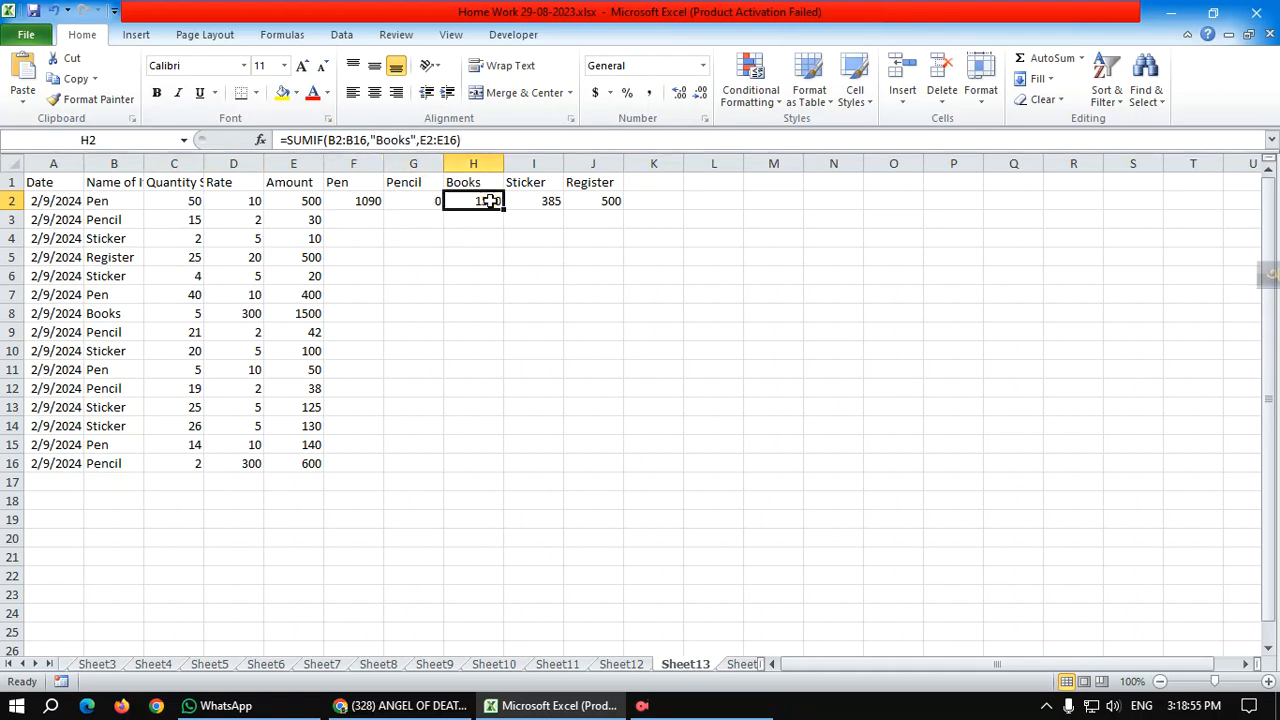
pyautogui.click(537, 201)
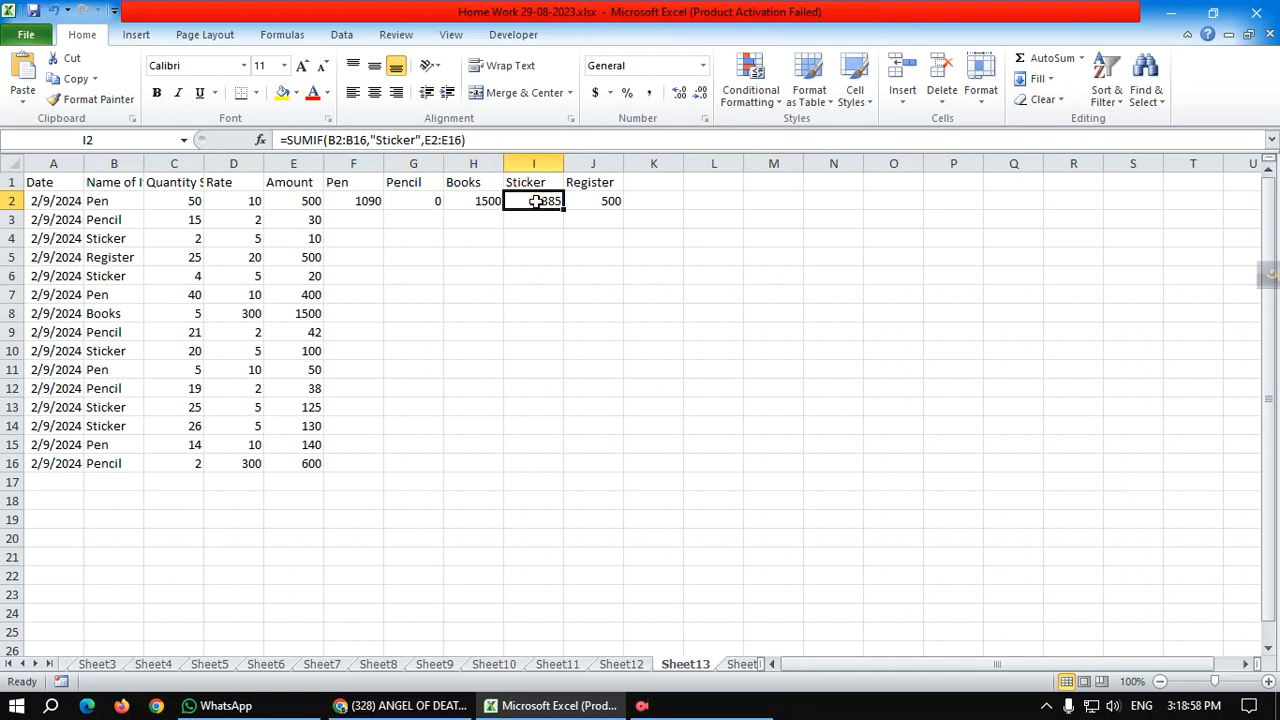
# - Examine the commission IF formula in D3 on Sheet14 and look through Sheet15 to Sheet17
pyautogui.click(733, 670)
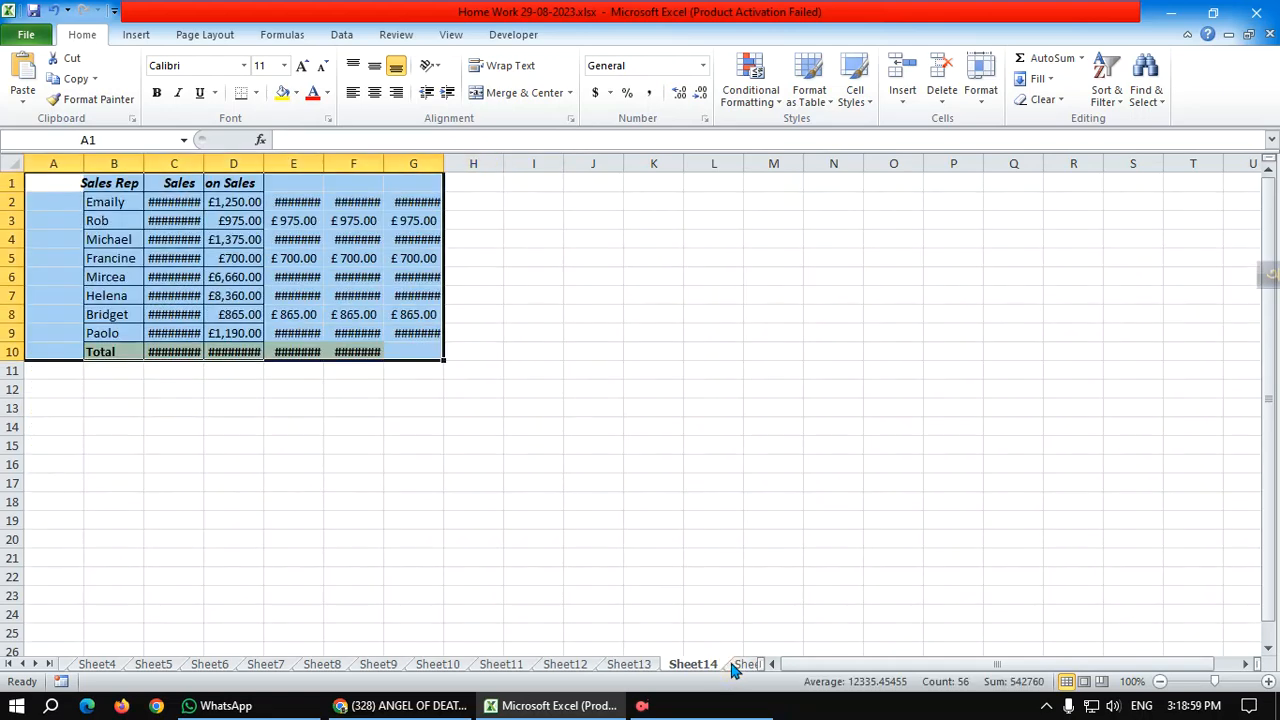
pyautogui.click(240, 221)
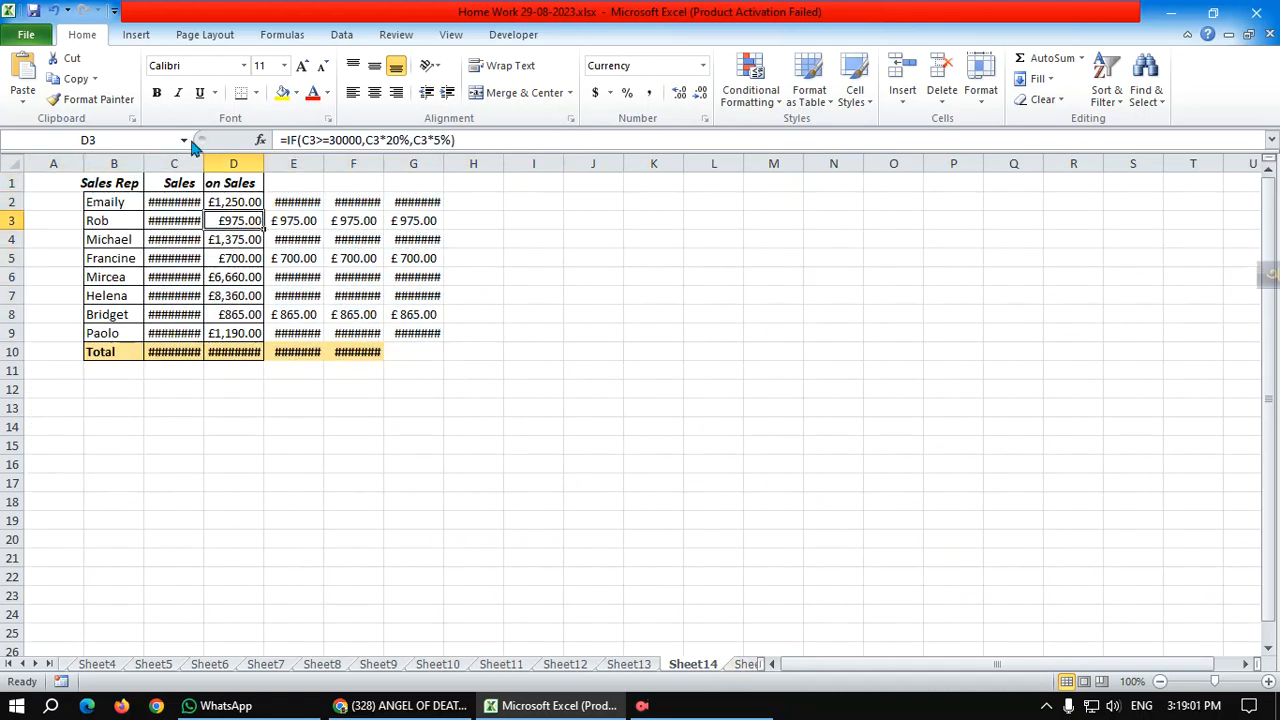
pyautogui.click(746, 665)
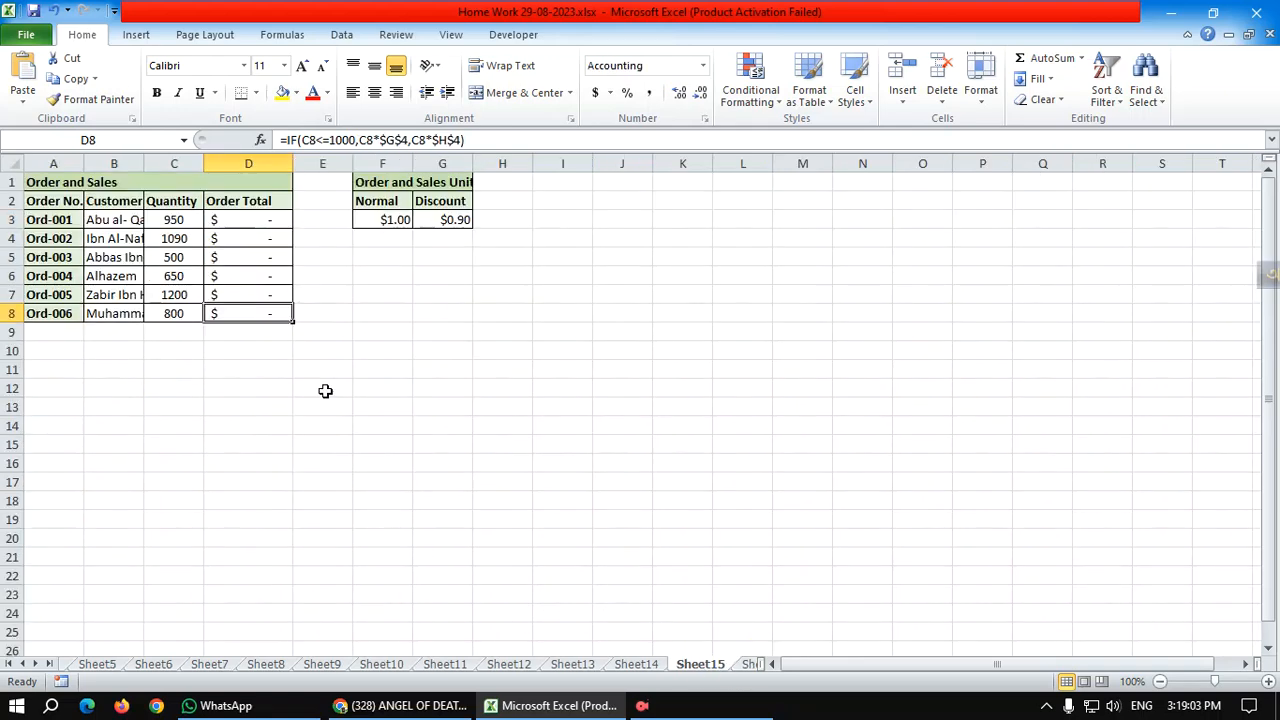
pyautogui.click(745, 665)
pyautogui.click(743, 667)
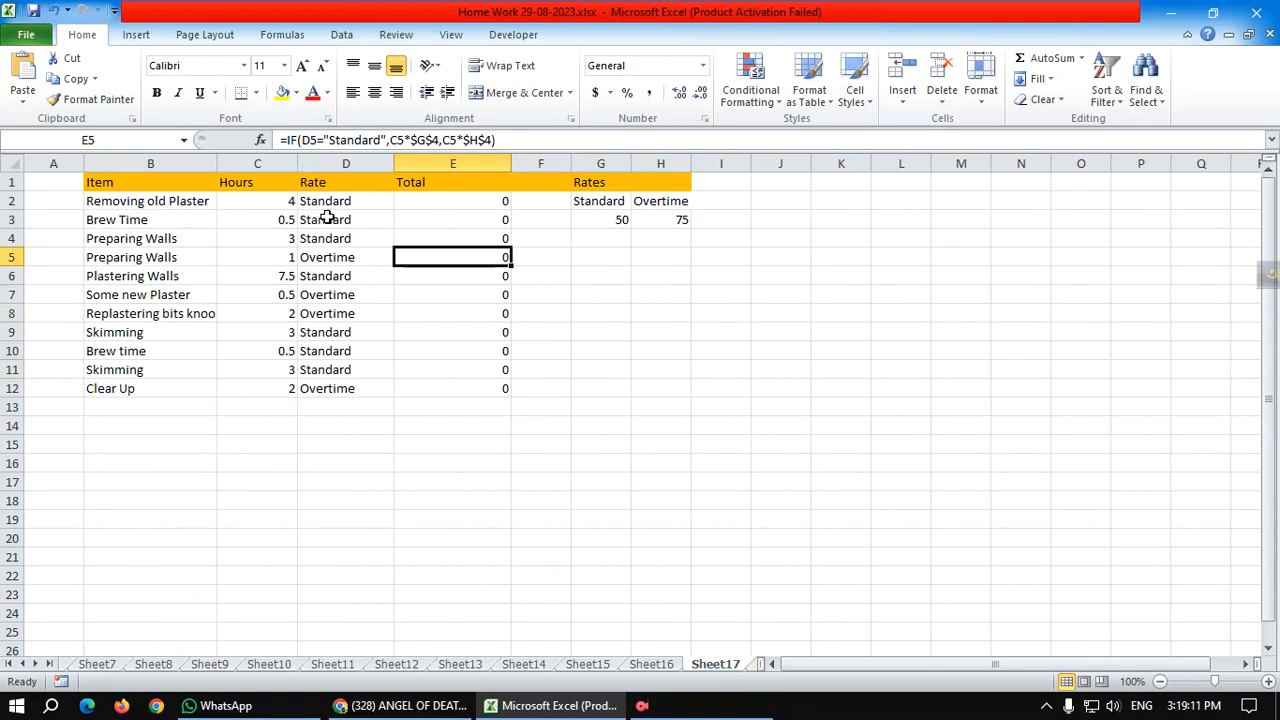
pyautogui.click(663, 403)
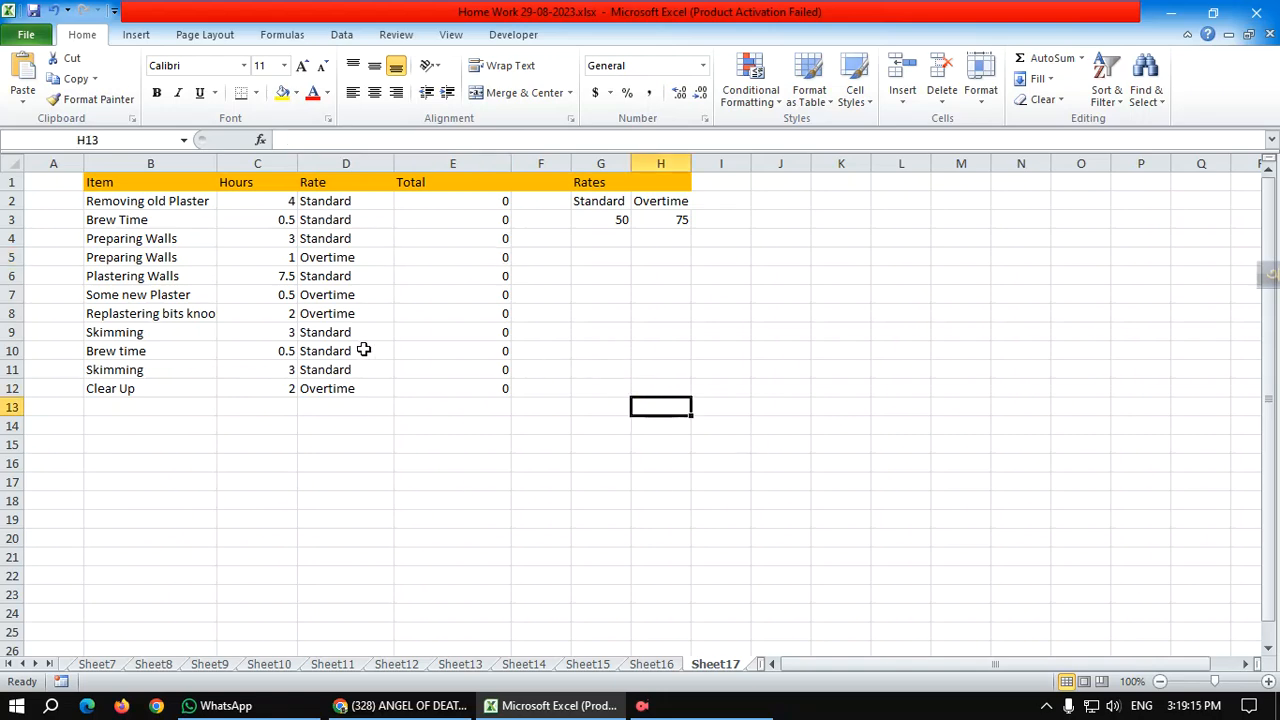
# - Go back through Sheet16, Sheet15 and Sheet14 to Sheet13 and look over its Amount column
pyautogui.click(651, 666)
pyautogui.click(587, 668)
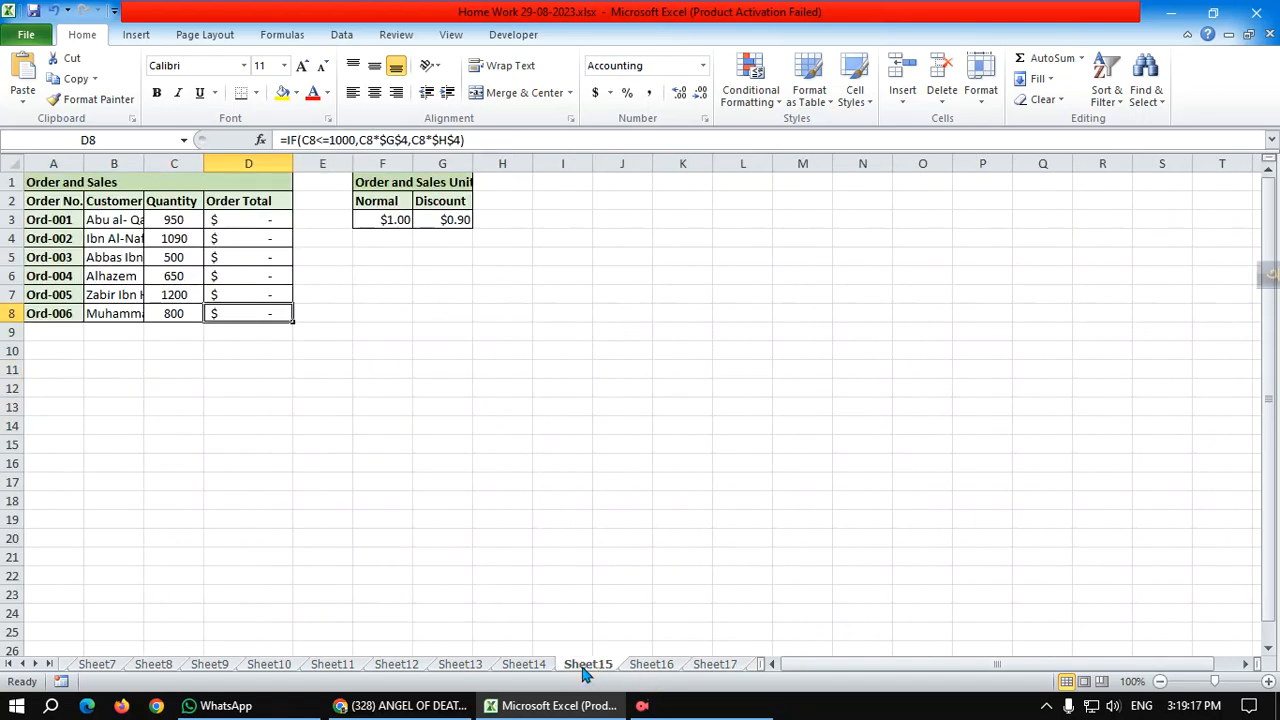
pyautogui.click(522, 666)
pyautogui.click(462, 665)
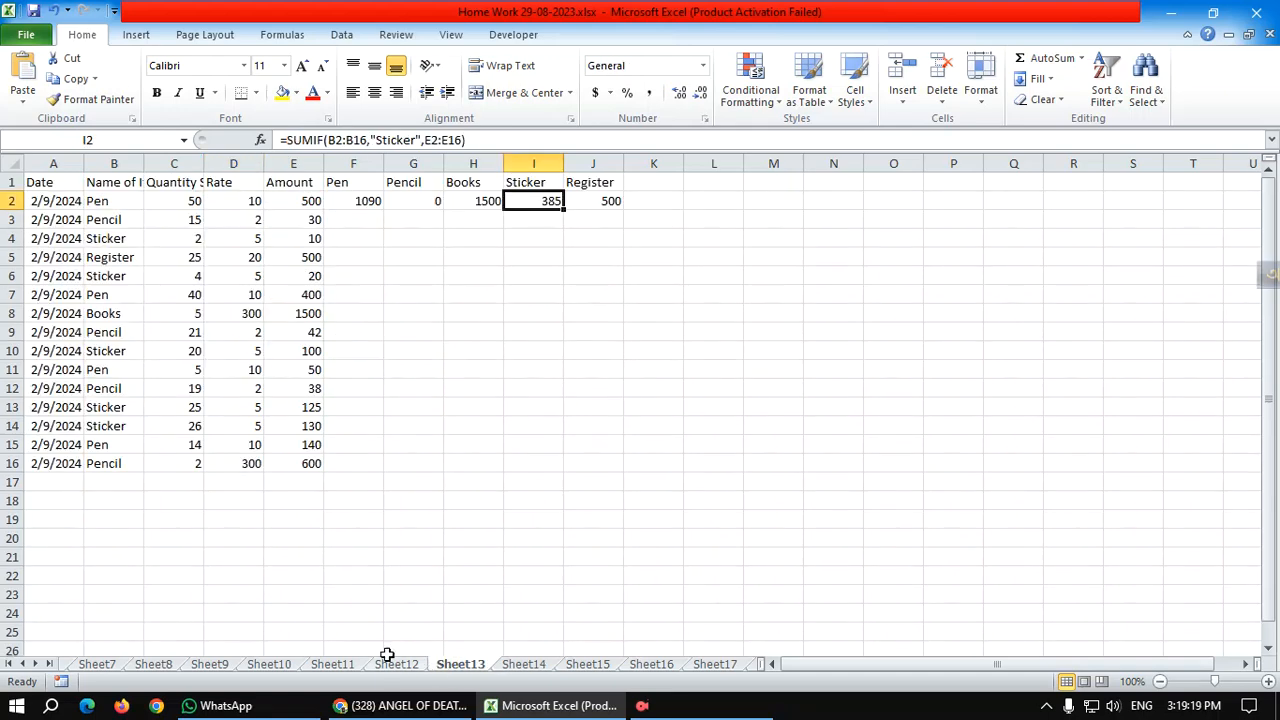
pyautogui.moveTo(300, 201); pyautogui.dragTo(300, 450)
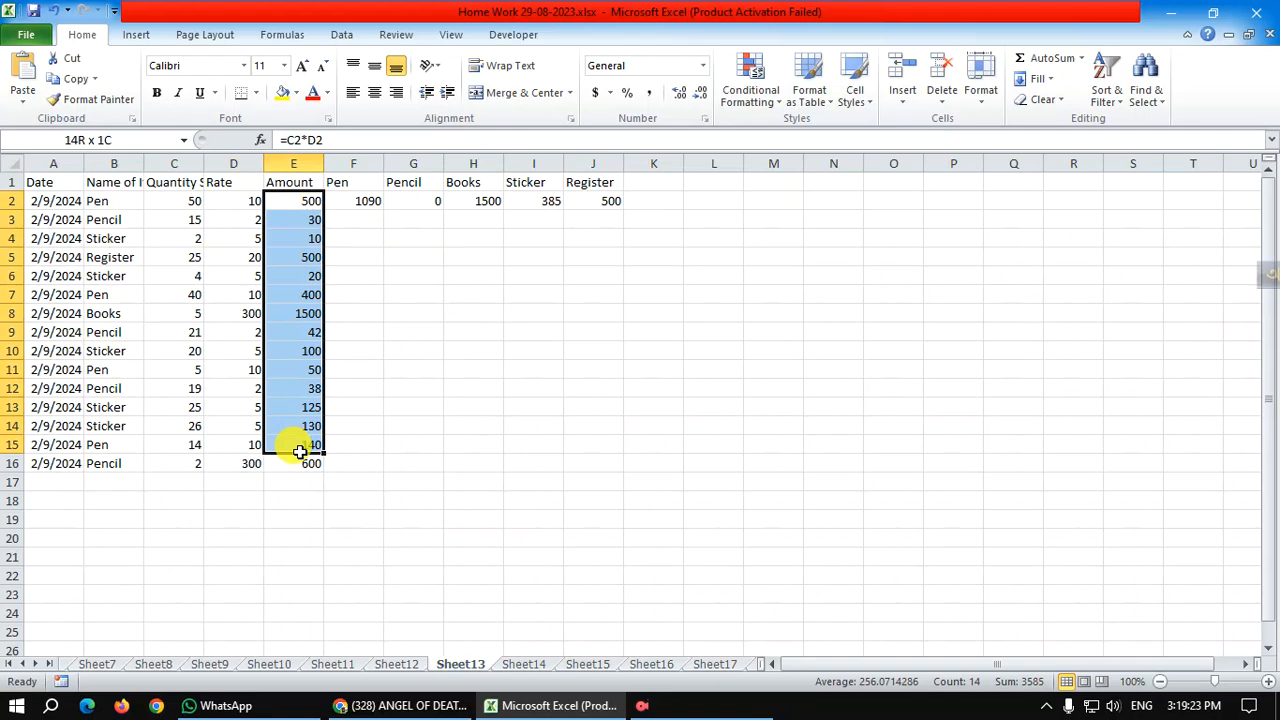
pyautogui.click(484, 441)
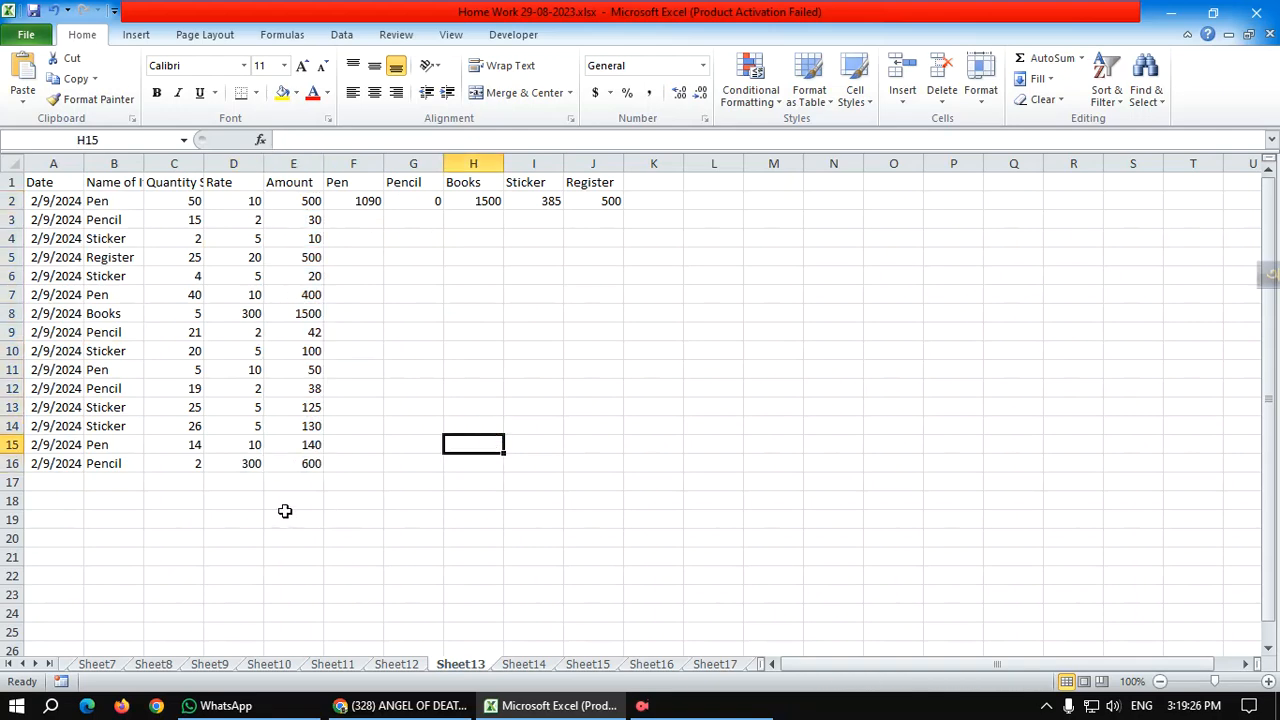
# - Enter =MAX(E2:E16) in cell E17 to find the largest value in the Amount column
pyautogui.click(297, 483)
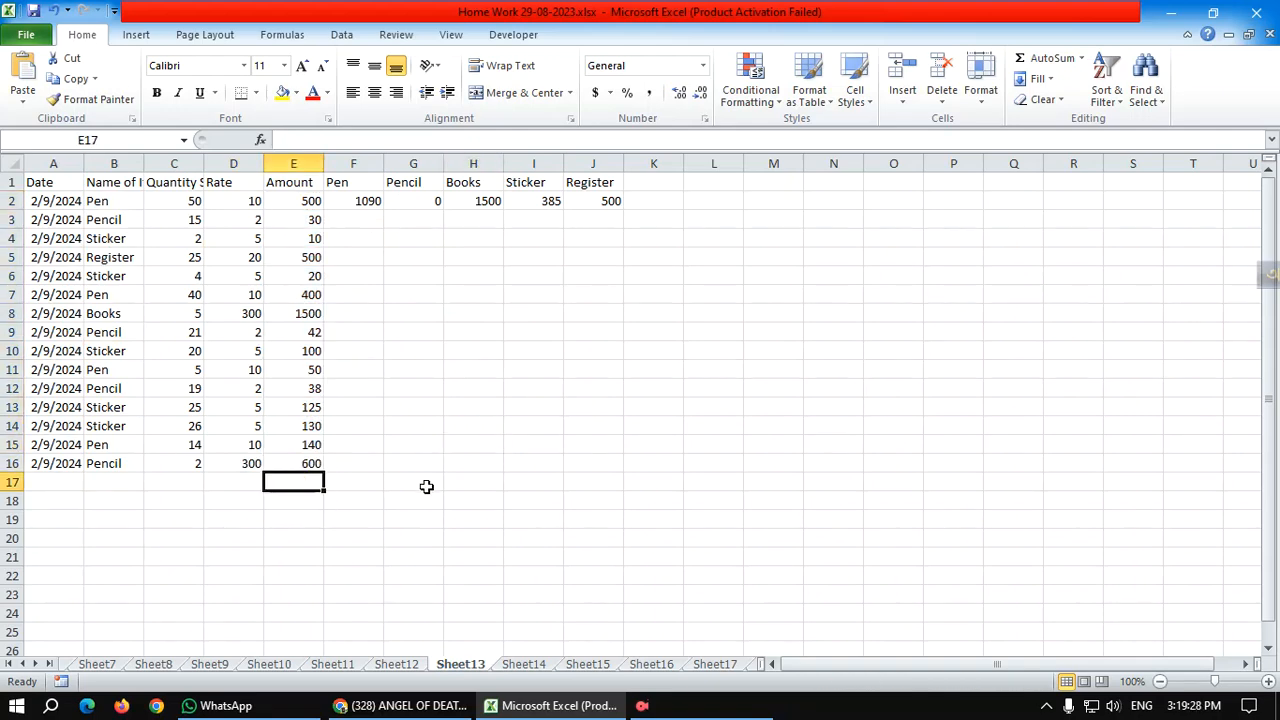
pyautogui.write('=max')
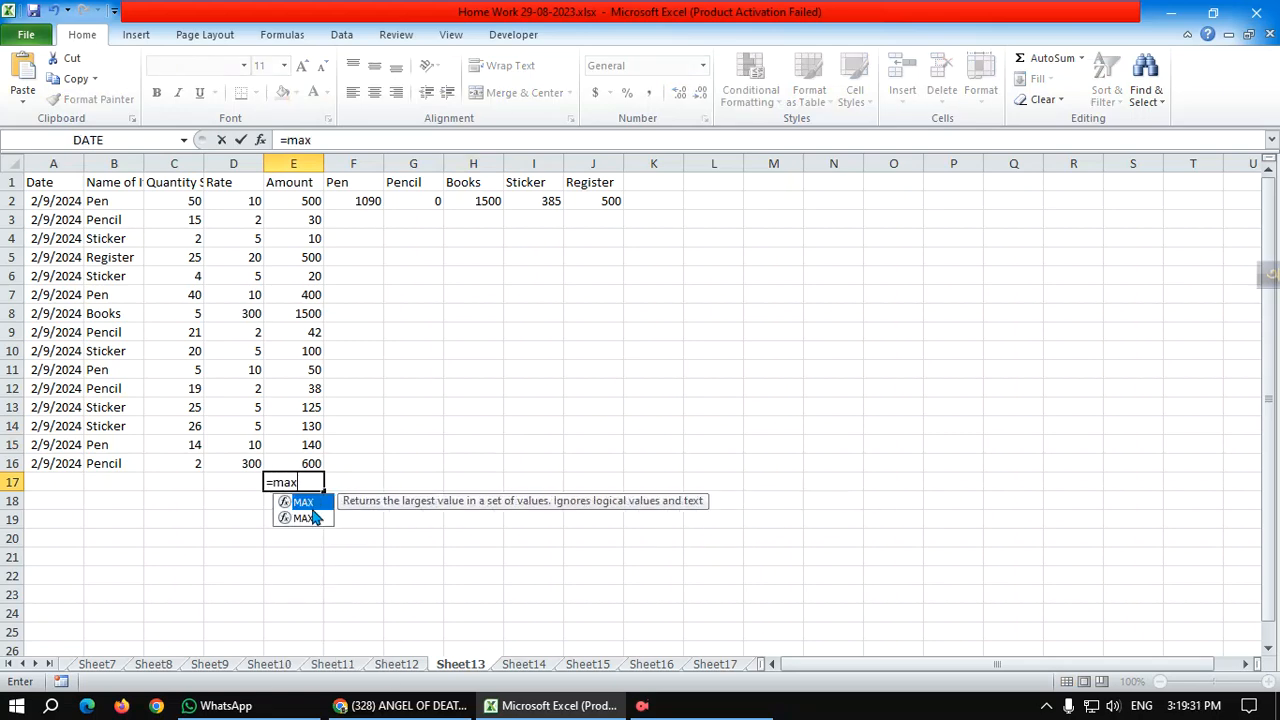
pyautogui.doubleClick(303, 501)
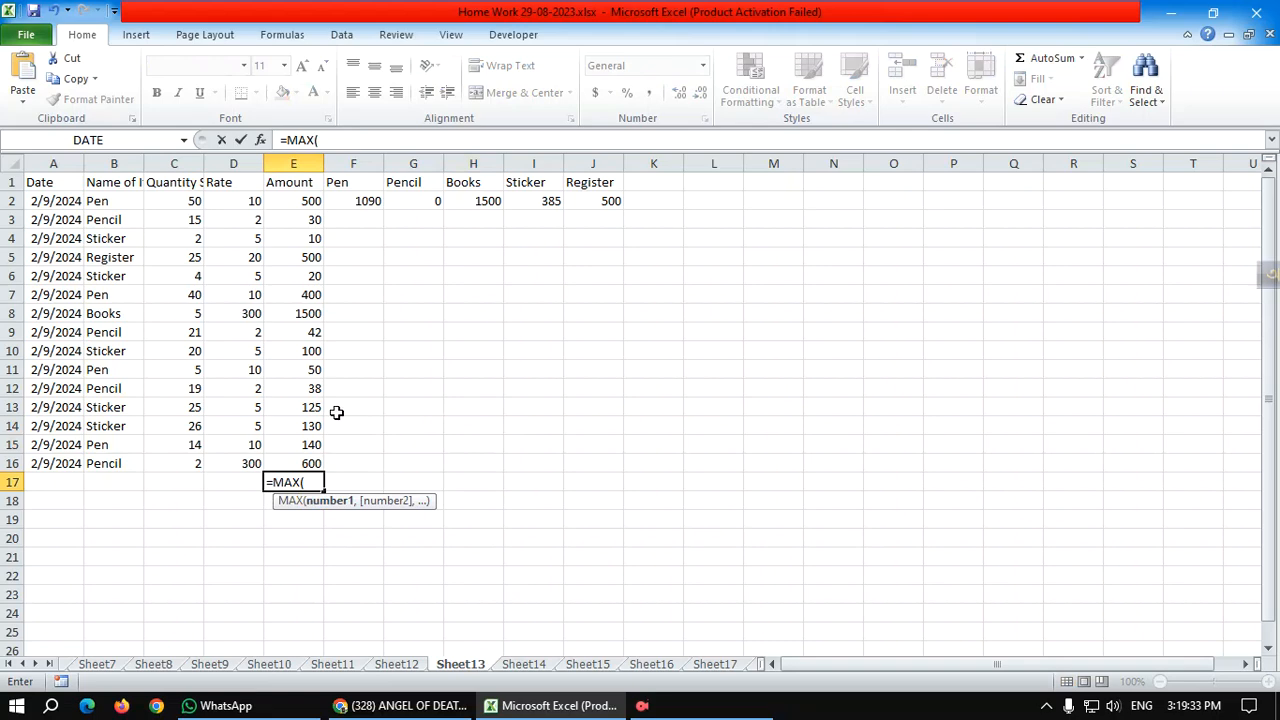
pyautogui.moveTo(309, 201); pyautogui.dragTo(309, 462)
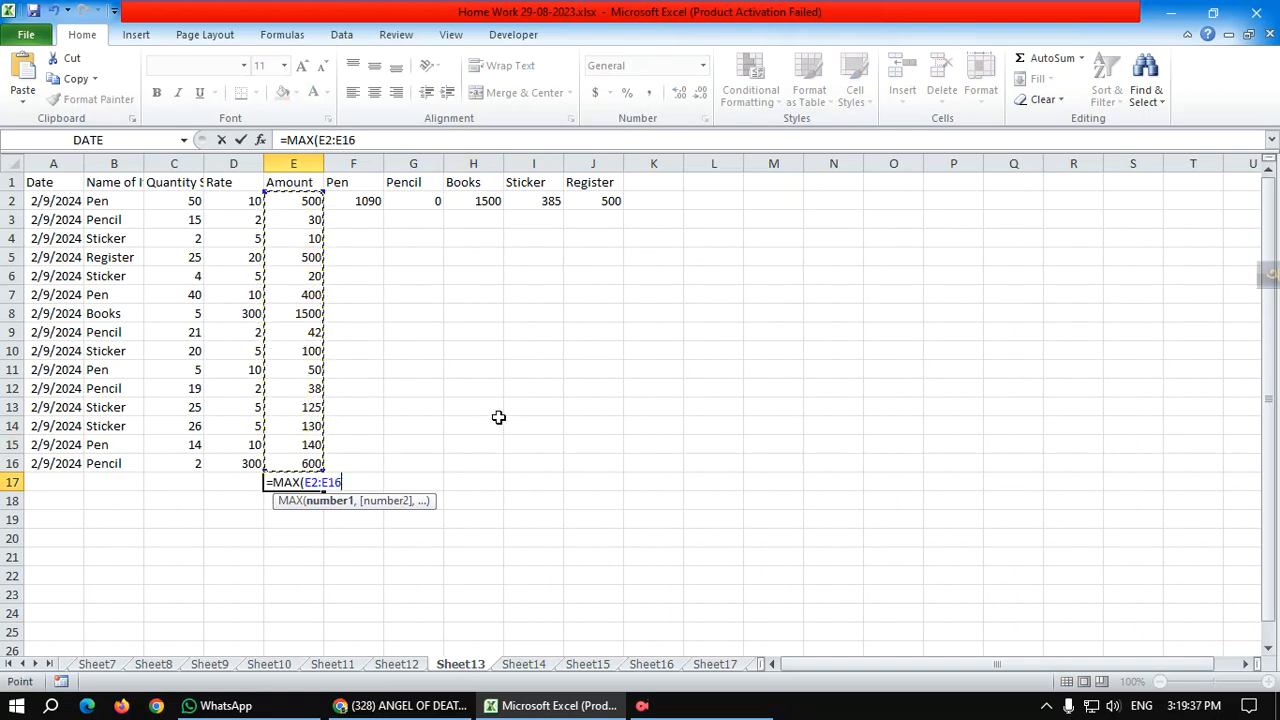
pyautogui.write(')')
pyautogui.press('Return')
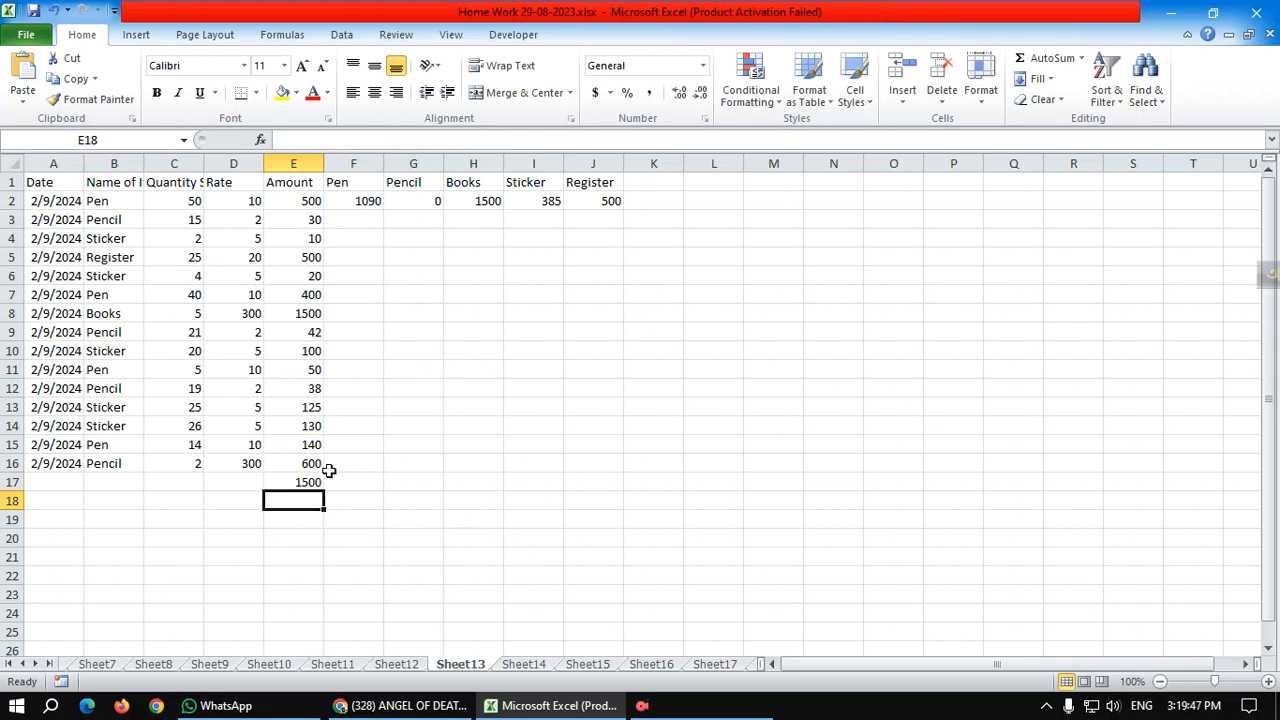
# - Enter a MIN formula over D2:D16 in cell D17 to find the smallest value in the Rate column
pyautogui.moveTo(246, 205); pyautogui.dragTo(235, 465)
pyautogui.click(232, 480)
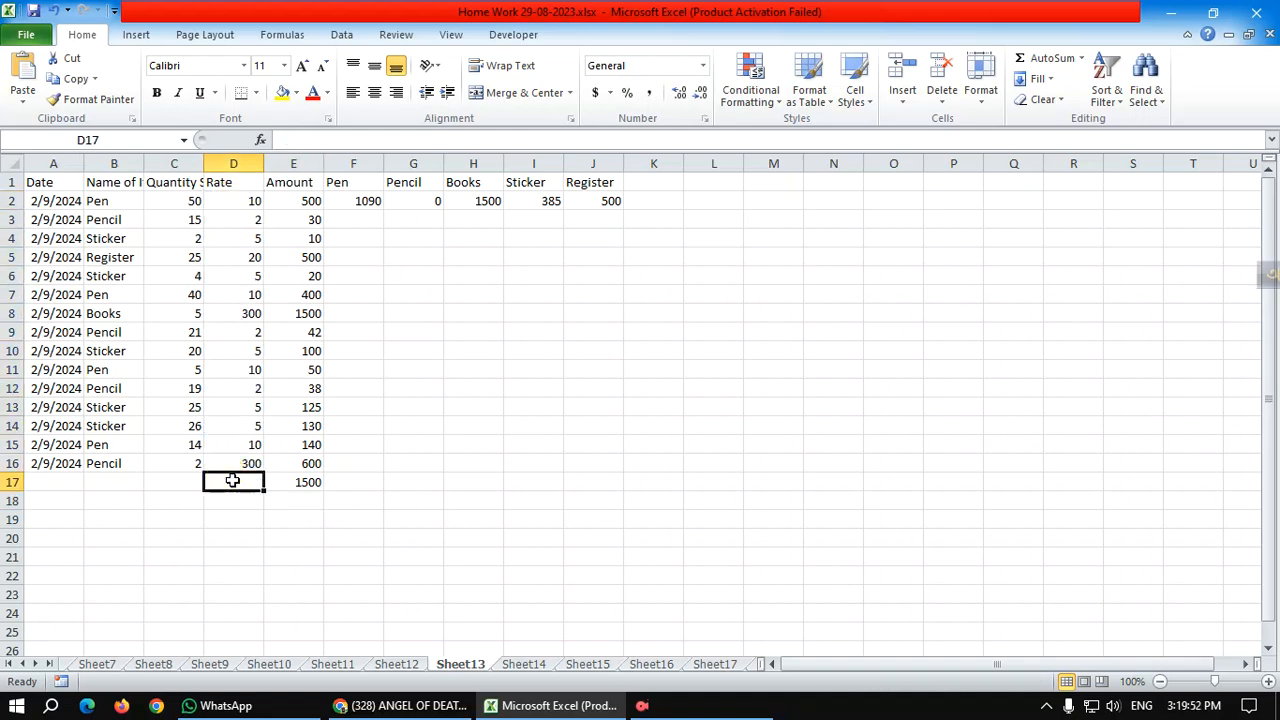
pyautogui.write('=')
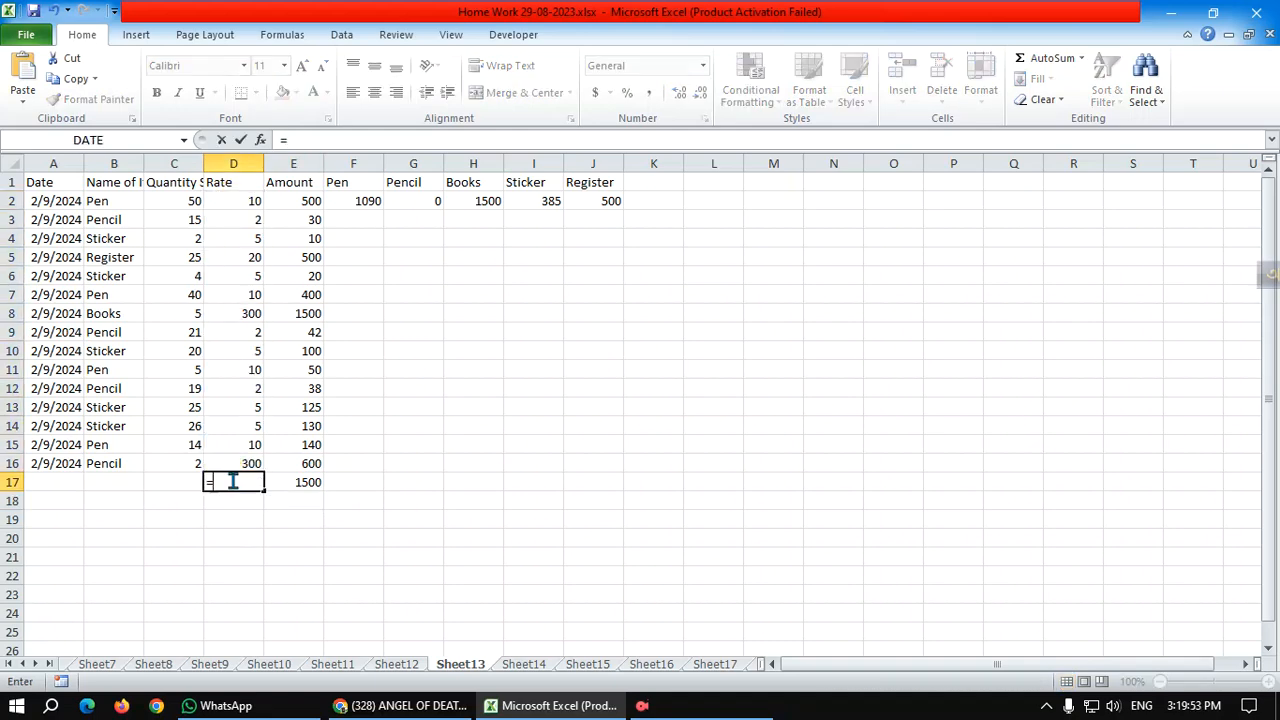
pyautogui.write('min')
pyautogui.doubleClick(243, 502)
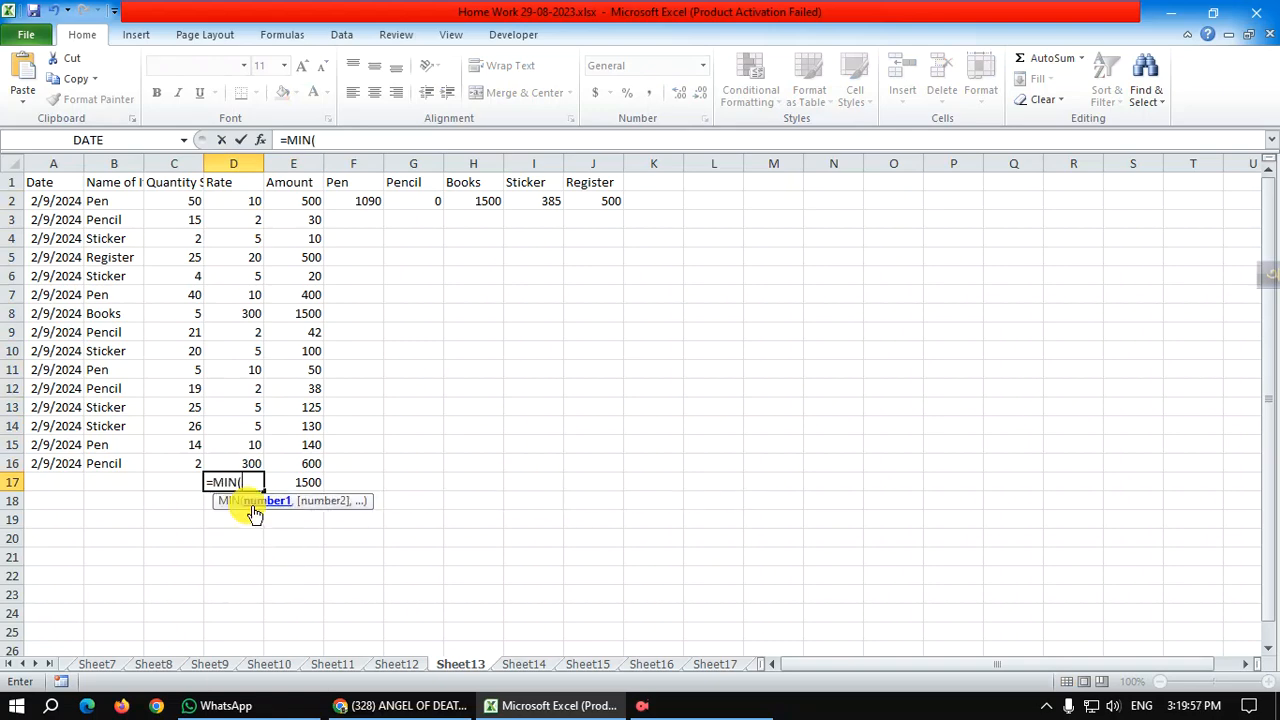
pyautogui.moveTo(251, 201); pyautogui.dragTo(234, 463)
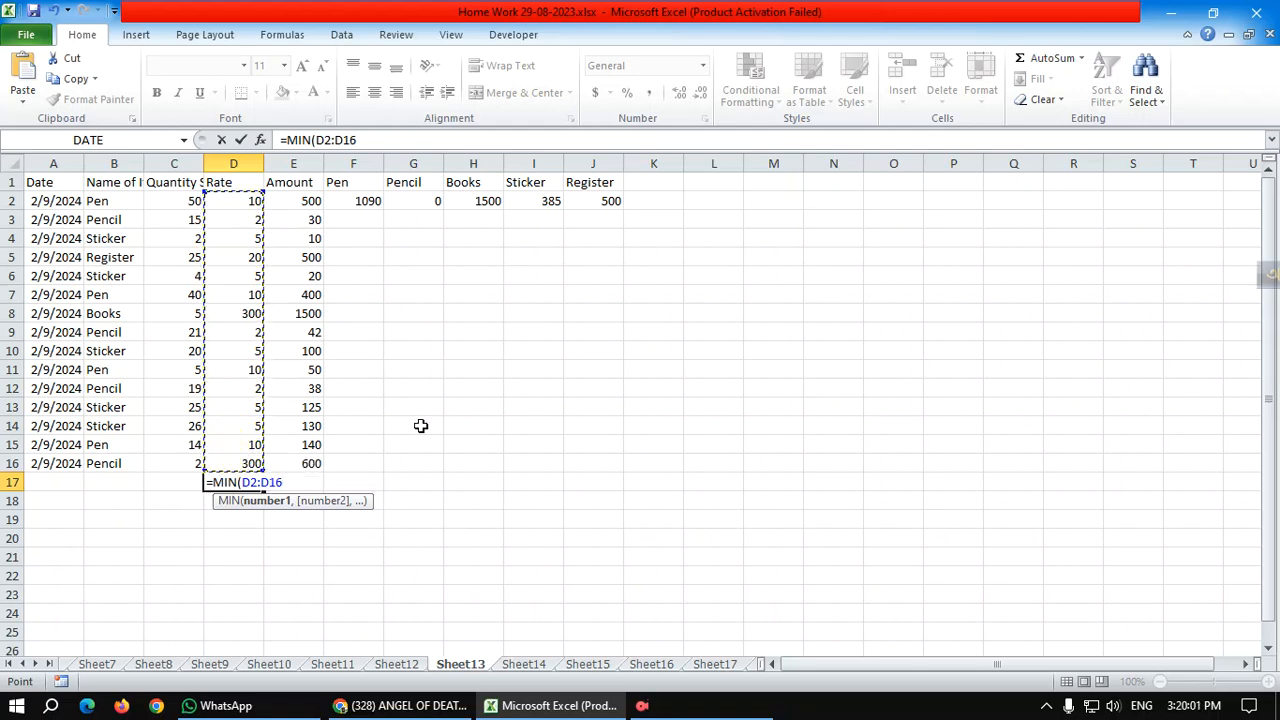
pyautogui.write('0')
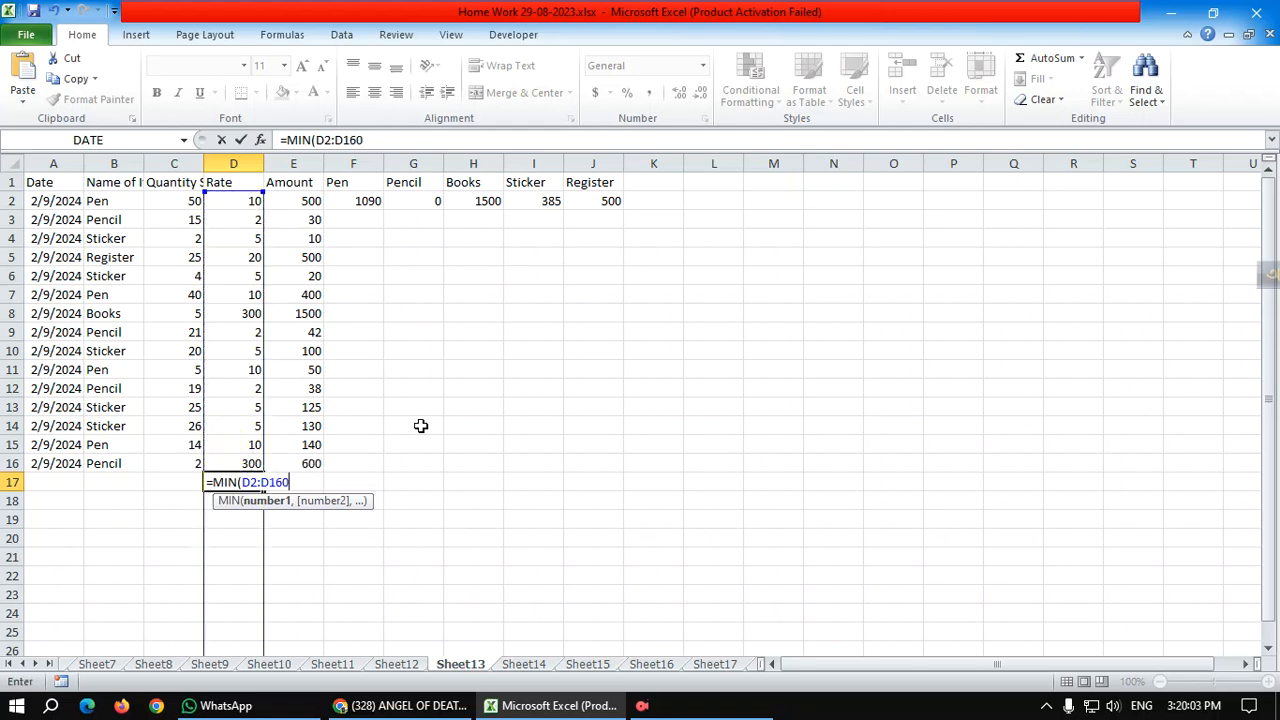
pyautogui.press('BackSpace')
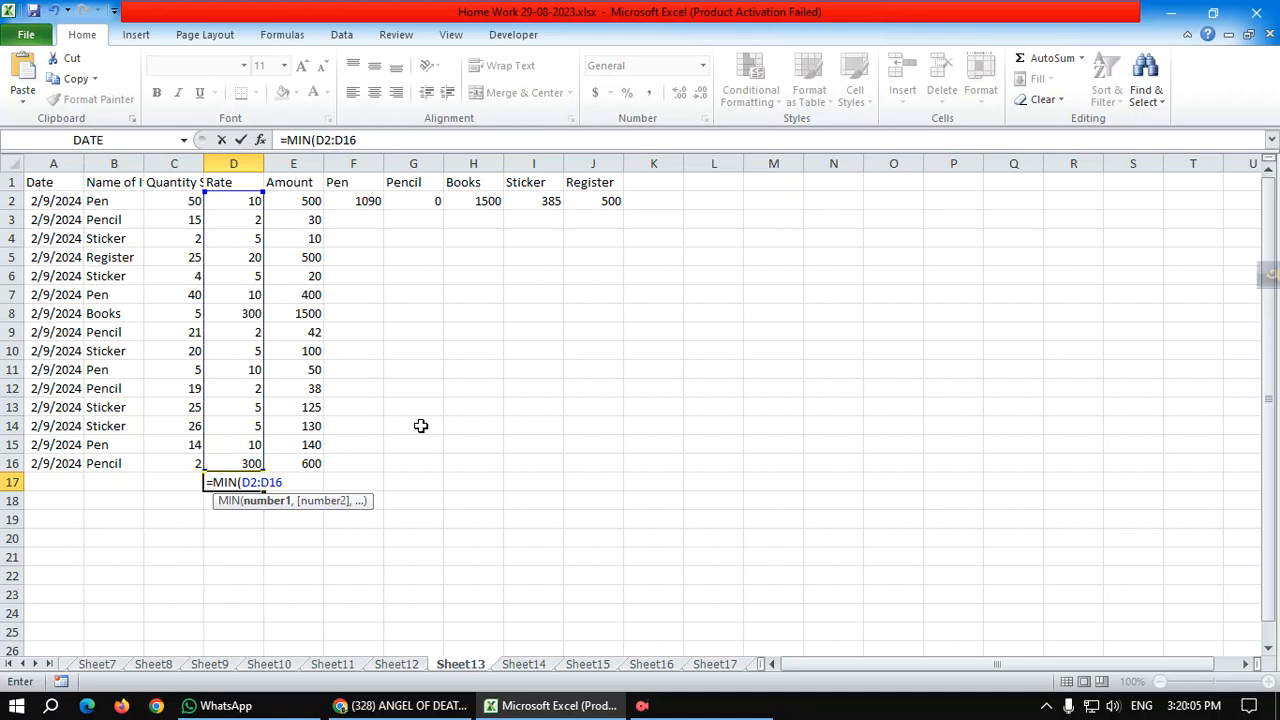
pyautogui.press('Return')
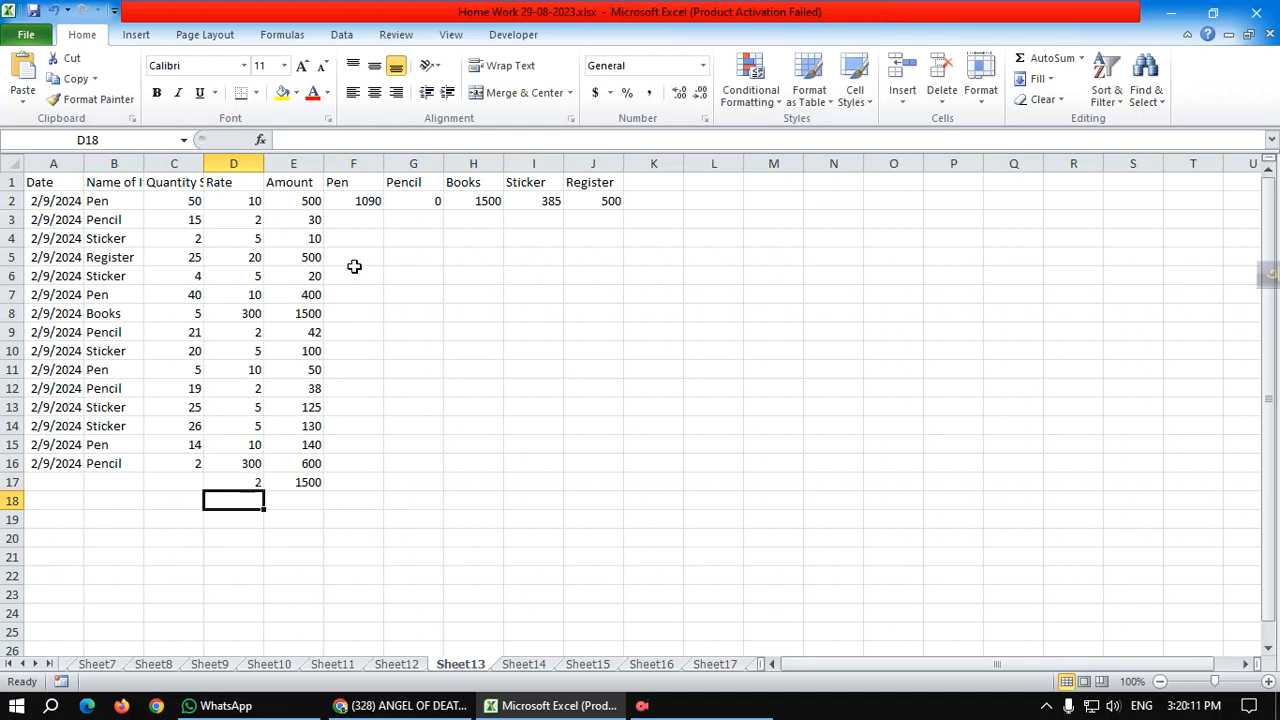
# - Add a Between highlight rule to amounts E2:E16 for values from 383 to 1128, using Light Red Fill with Dark Red Text
pyautogui.click(291, 201)
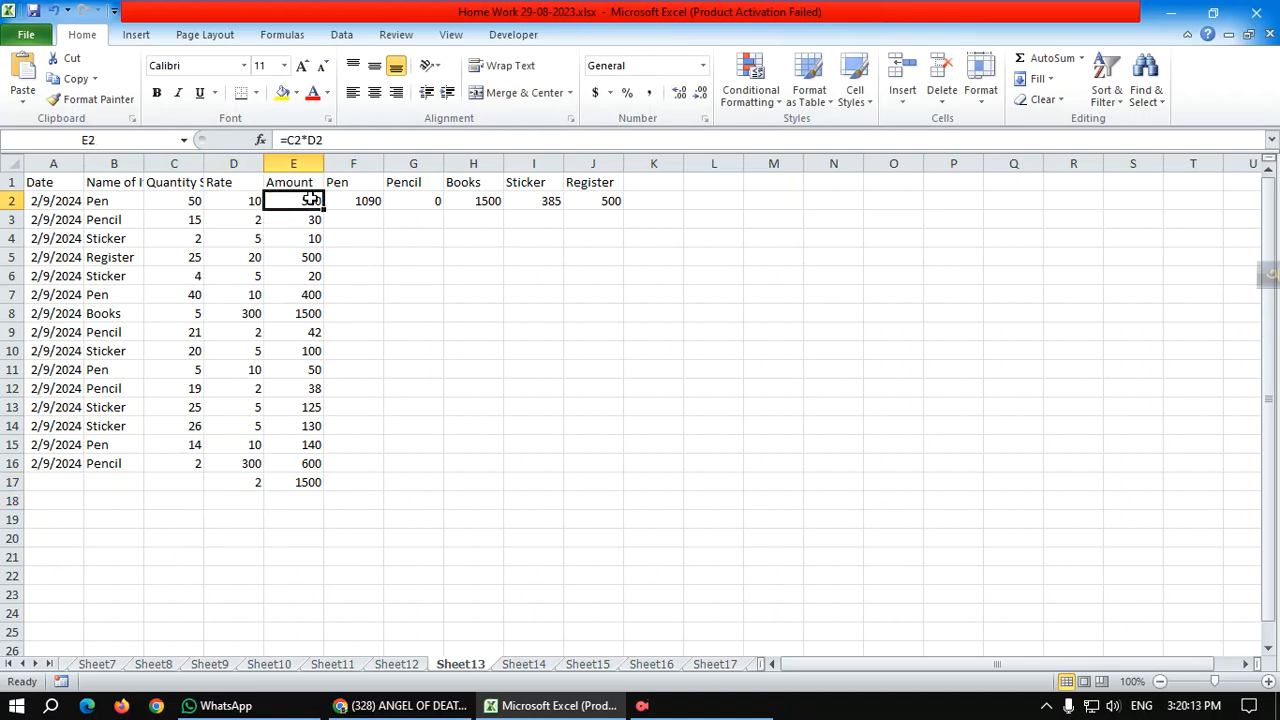
pyautogui.click(421, 256)
pyautogui.moveTo(309, 196); pyautogui.dragTo(314, 471)
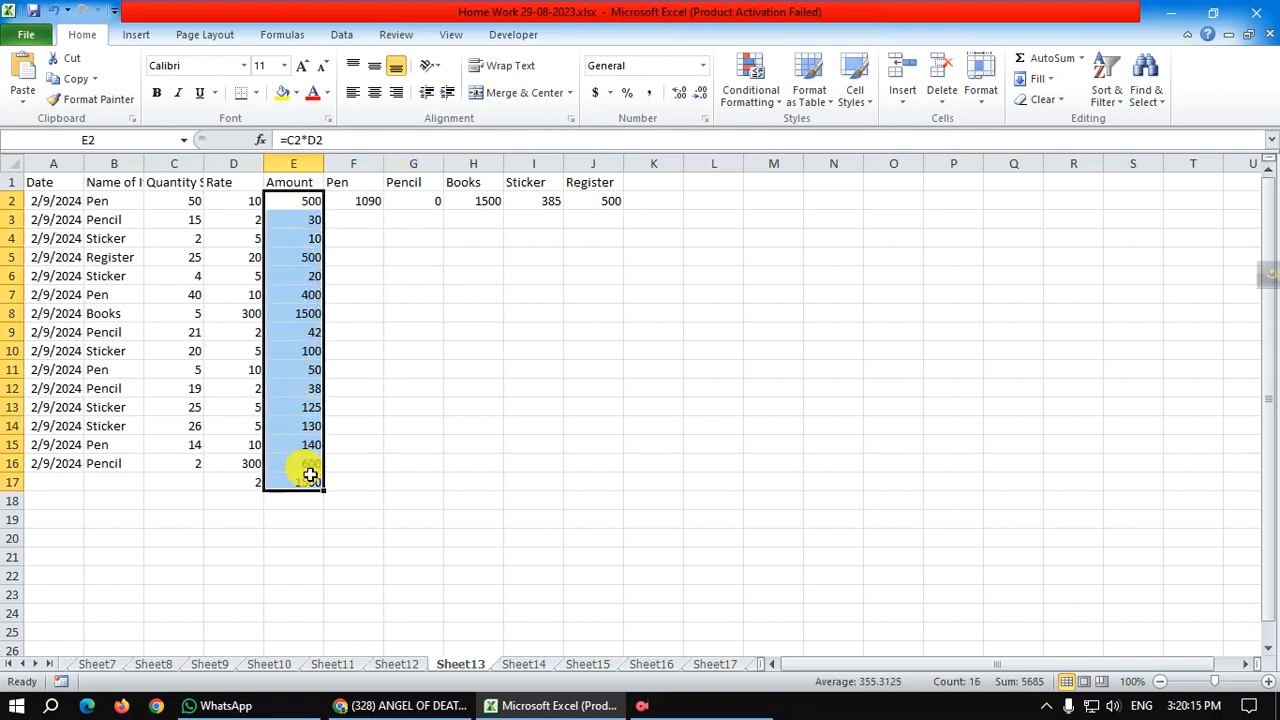
pyautogui.click(312, 482)
pyautogui.click(290, 204)
pyautogui.moveTo(290, 204); pyautogui.dragTo(280, 480)
pyautogui.click(296, 480)
pyautogui.moveTo(290, 203); pyautogui.dragTo(293, 463)
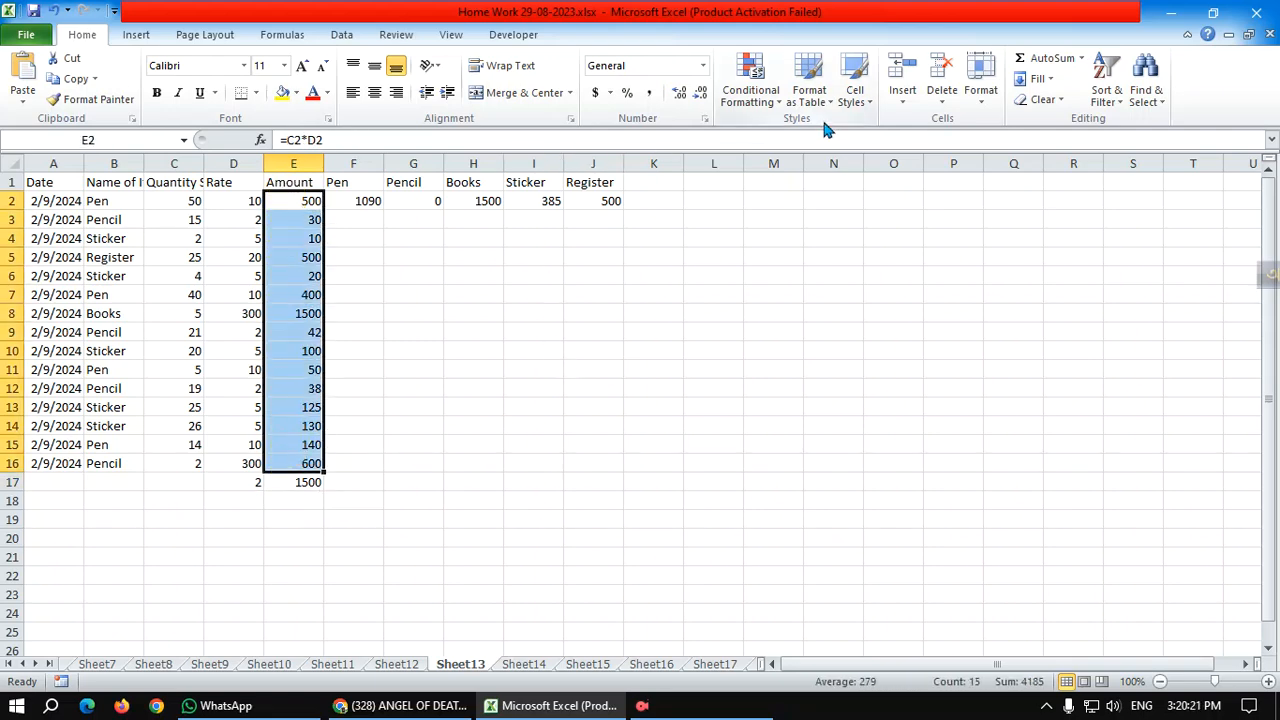
pyautogui.click(772, 102)
pyautogui.moveTo(800, 250)
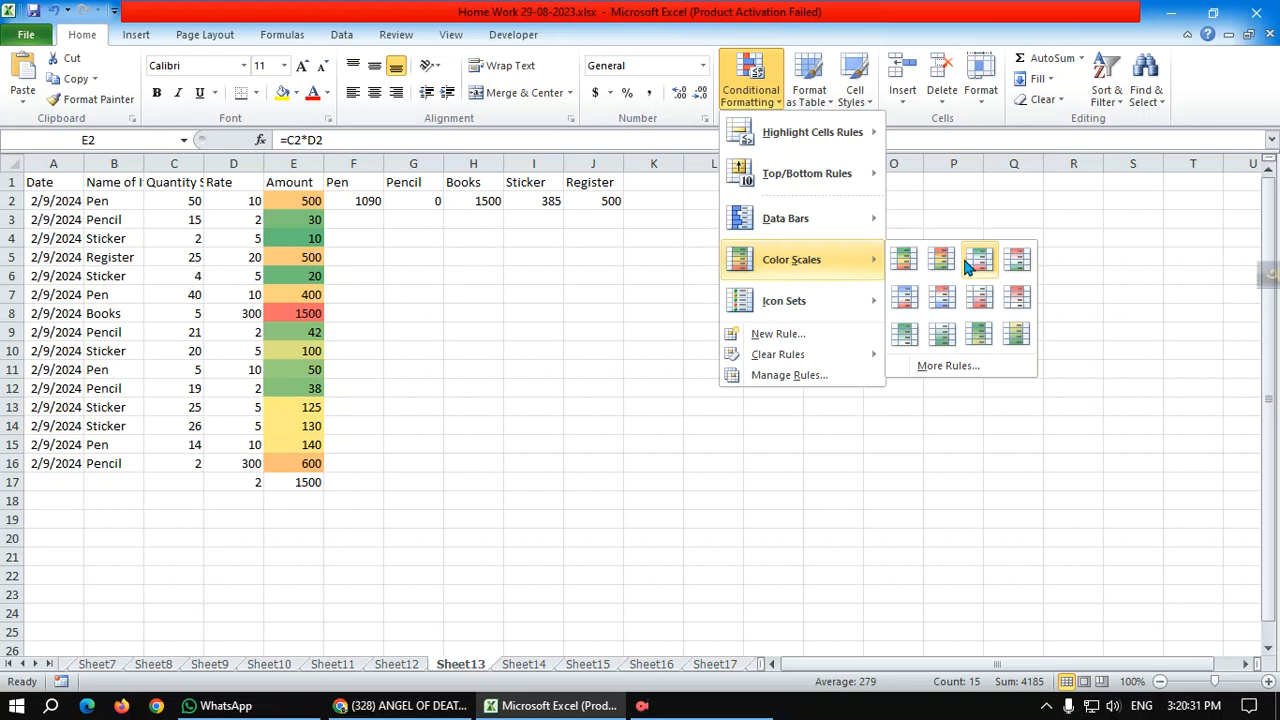
pyautogui.moveTo(828, 228)
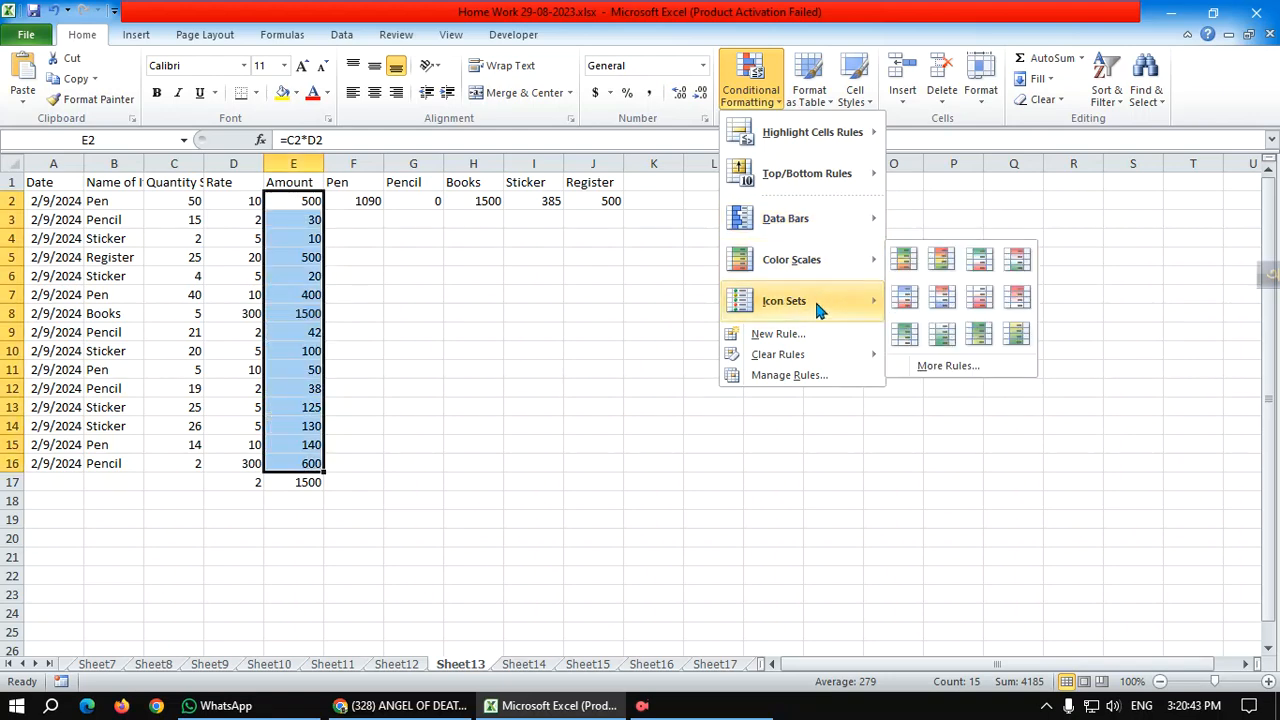
pyautogui.moveTo(813, 298)
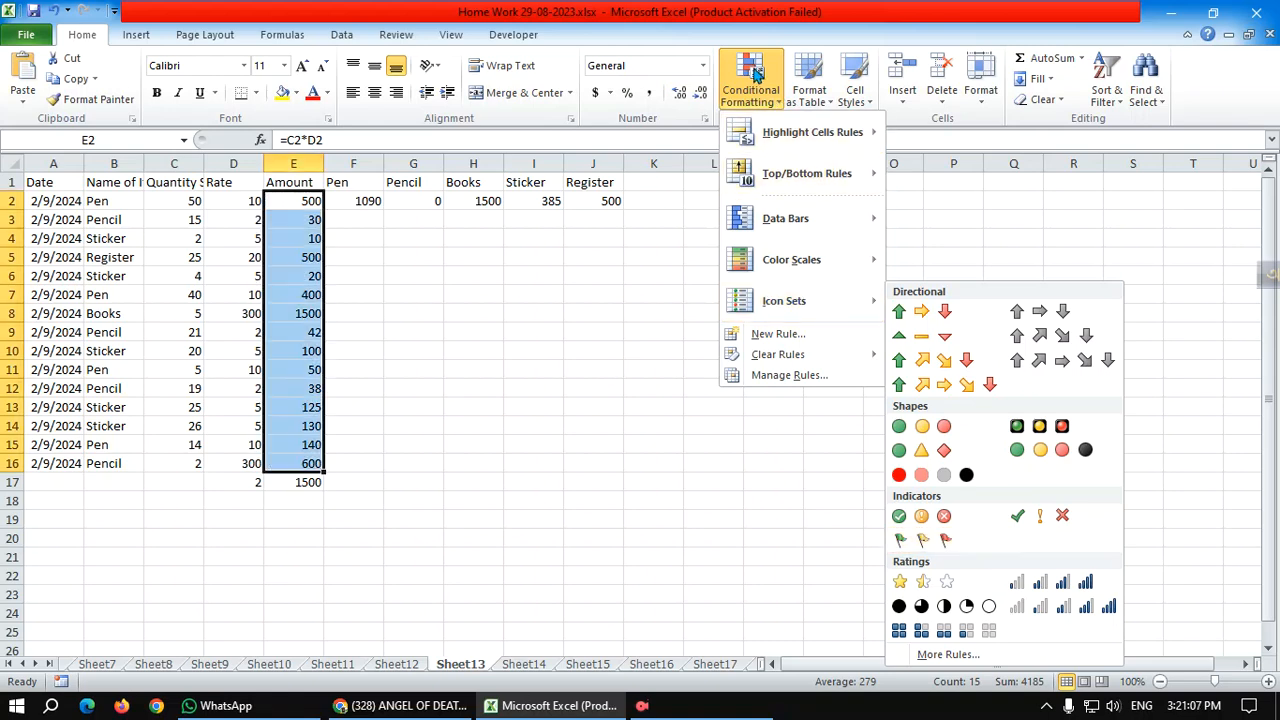
pyautogui.moveTo(840, 131)
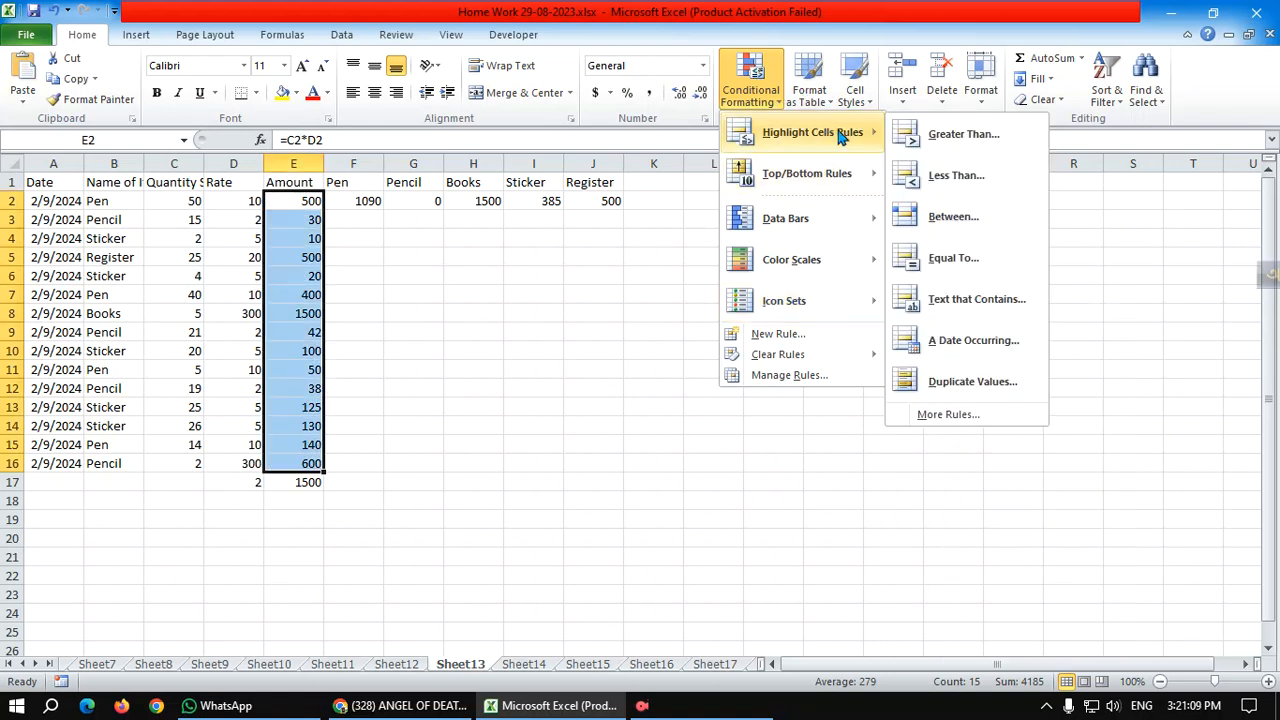
pyautogui.click(960, 212)
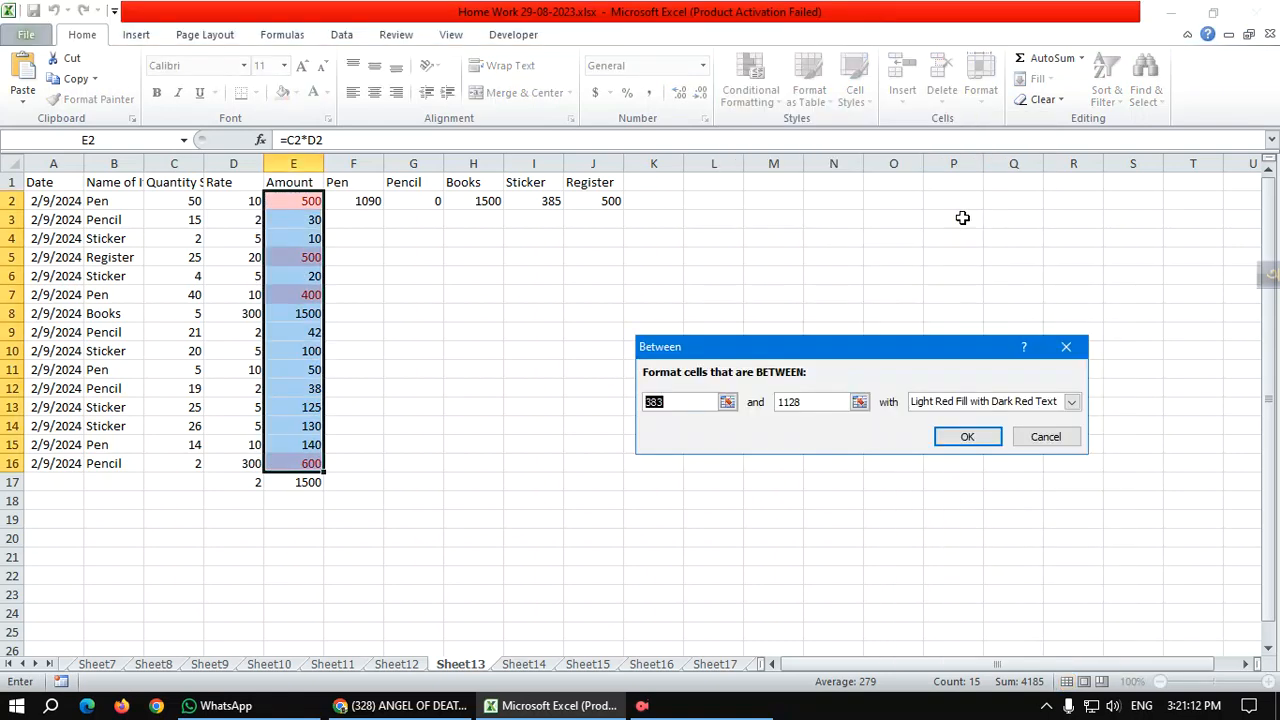
pyautogui.click(960, 436)
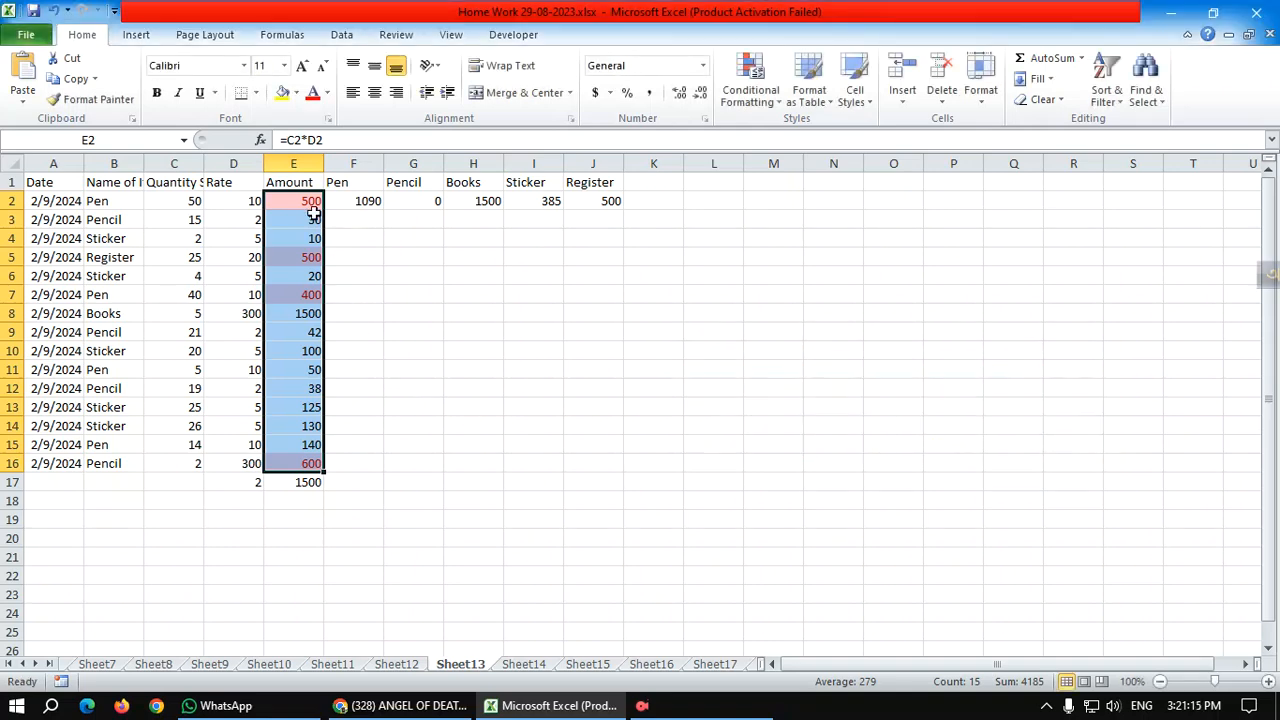
# - Add a Greater Than highlight rule to amounts E2:E16 for values above 755, using Green Fill with Dark Green Text
pyautogui.click(353, 280)
pyautogui.moveTo(314, 208); pyautogui.dragTo(310, 463)
pyautogui.click(766, 98)
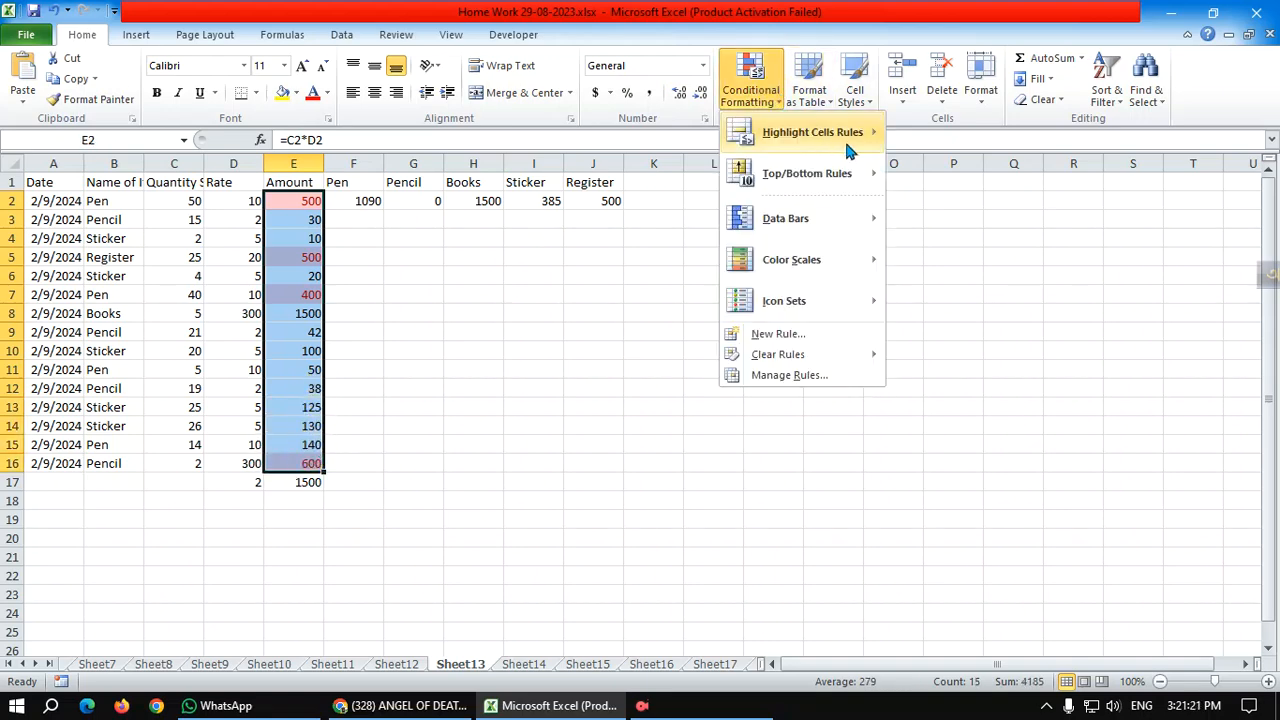
pyautogui.moveTo(846, 148)
pyautogui.click(940, 138)
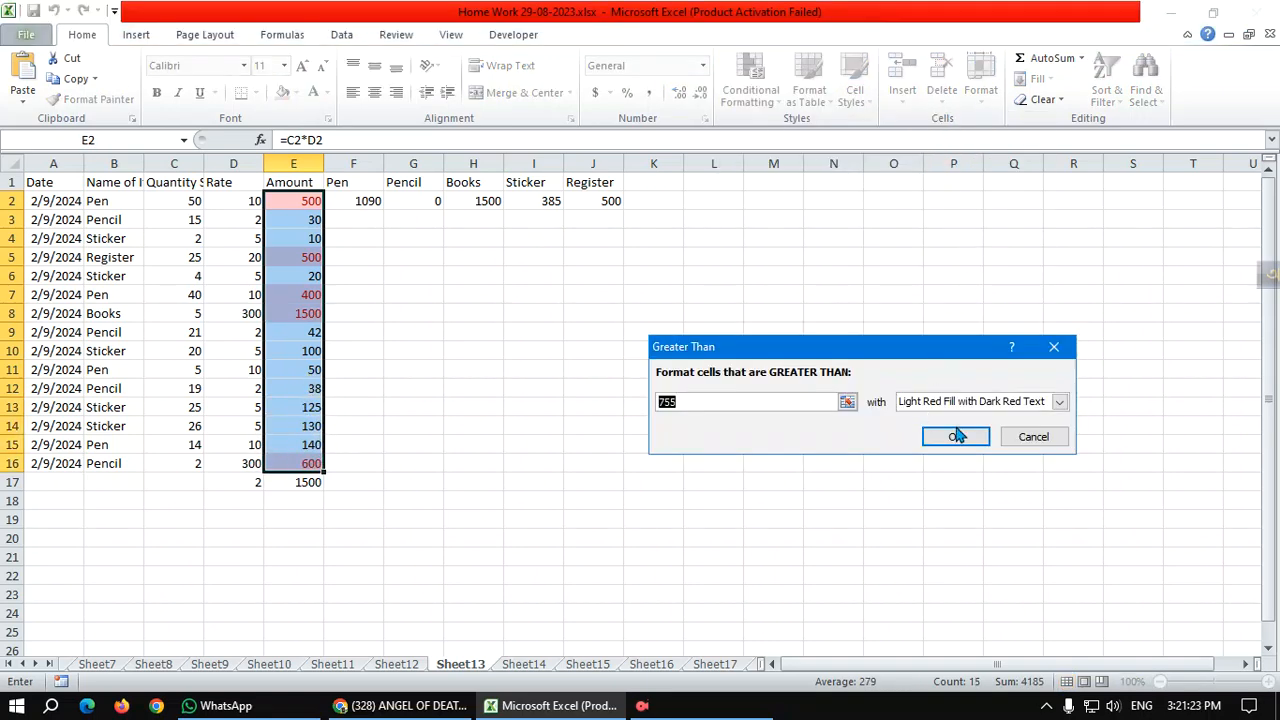
pyautogui.click(1060, 401)
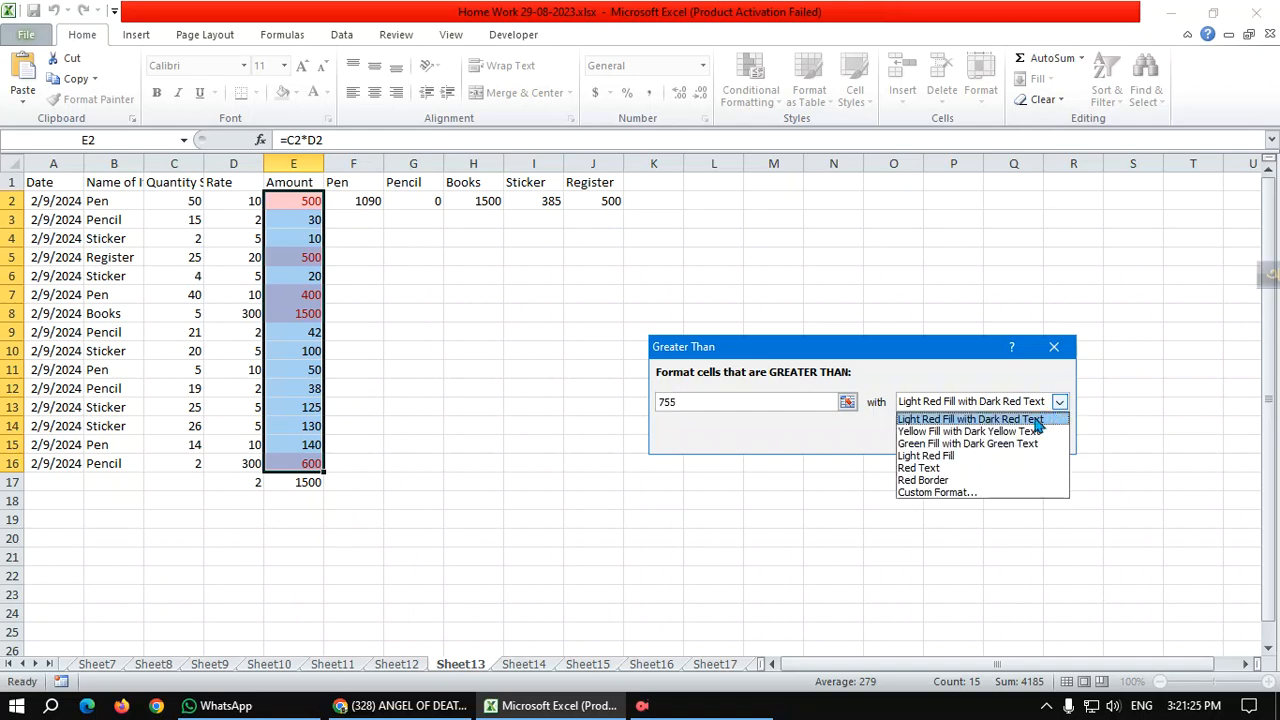
pyautogui.click(960, 444)
pyautogui.click(955, 437)
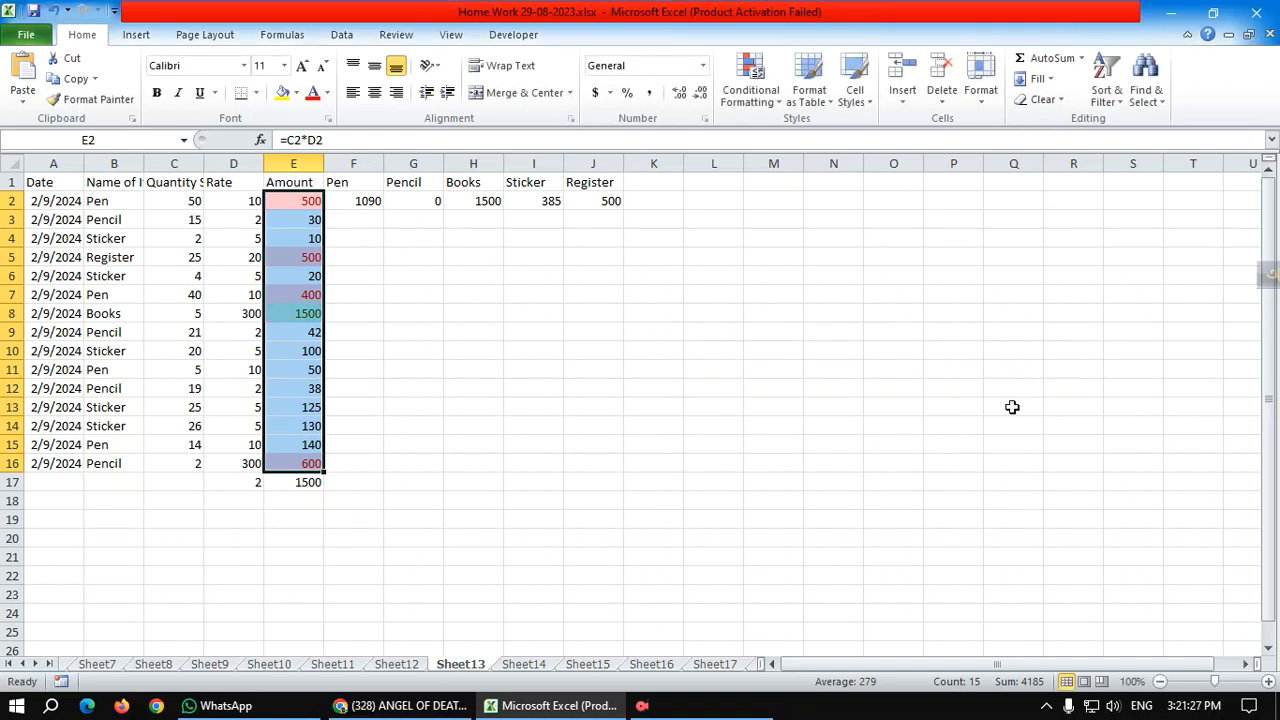
pyautogui.click(330, 406)
pyautogui.click(306, 316)
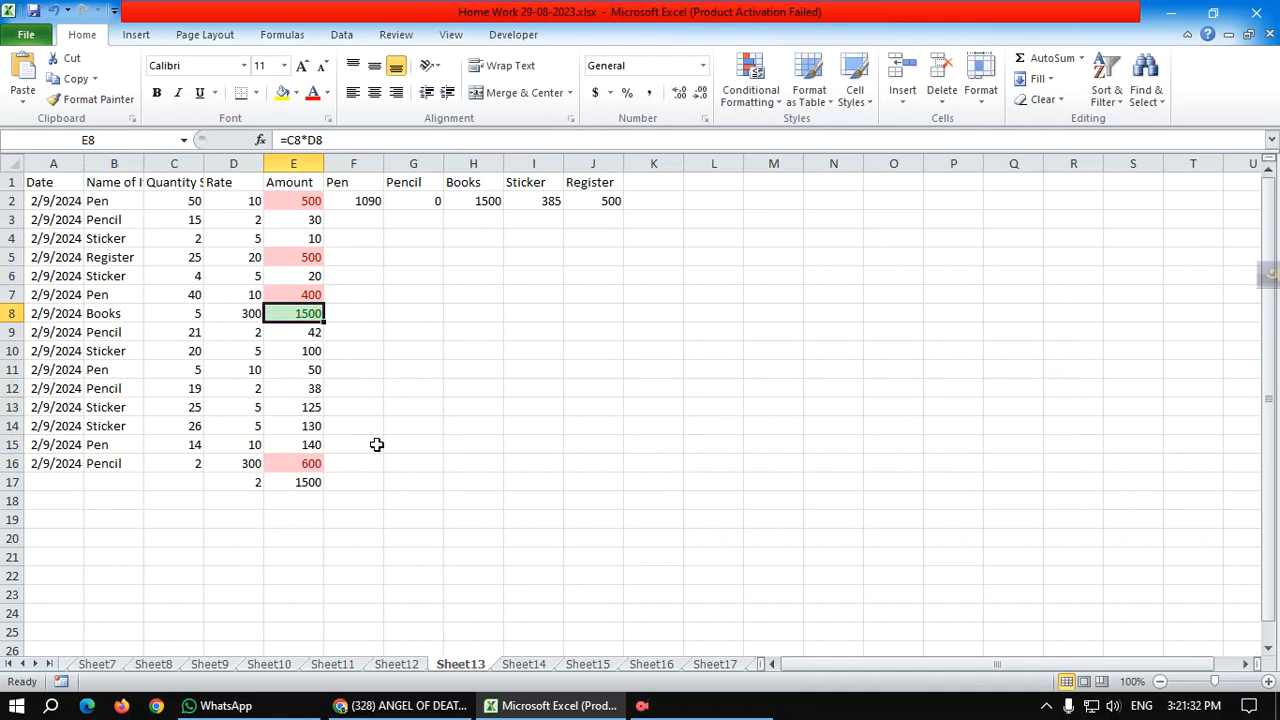
pyautogui.click(780, 103)
pyautogui.click(521, 315)
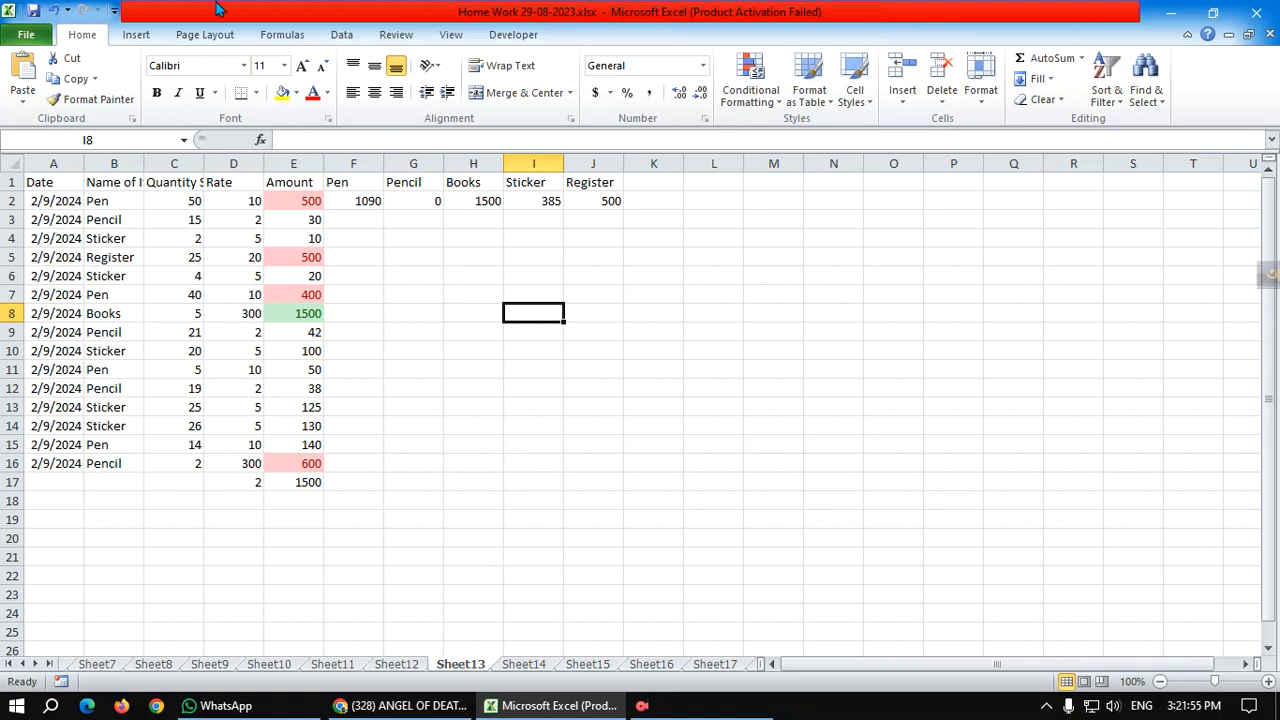
pyautogui.click(284, 34)
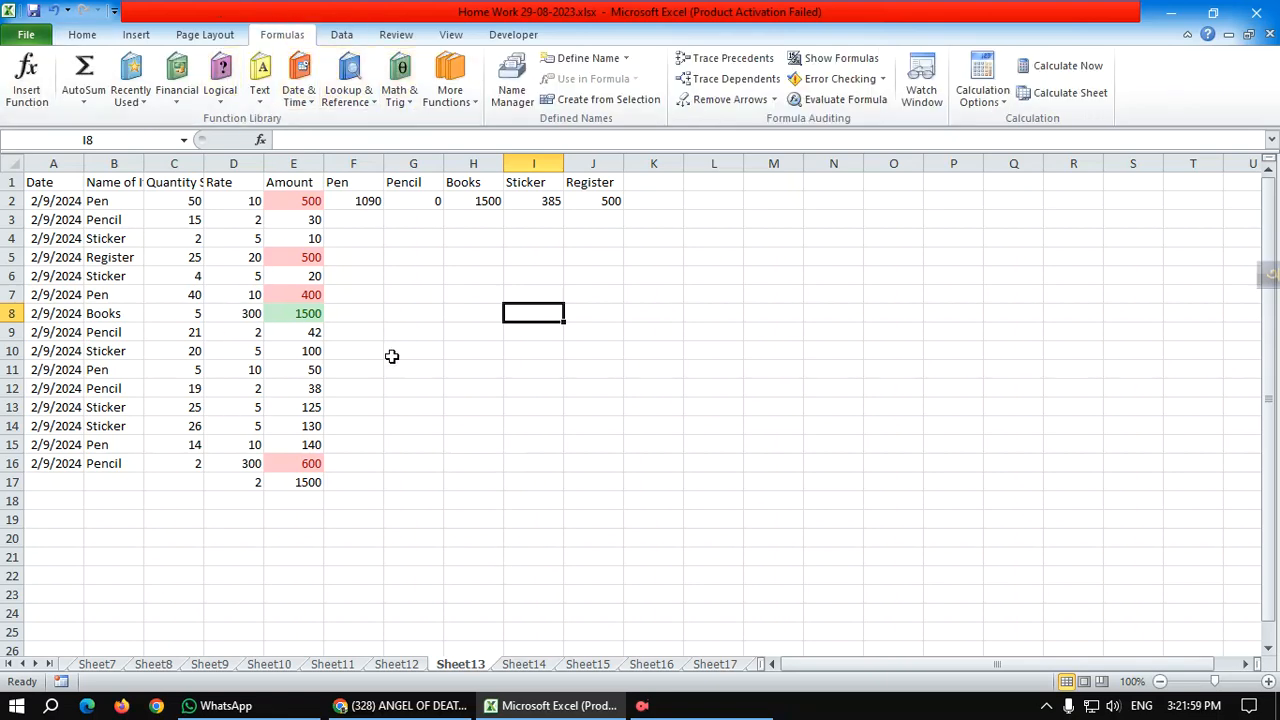
pyautogui.click(620, 60)
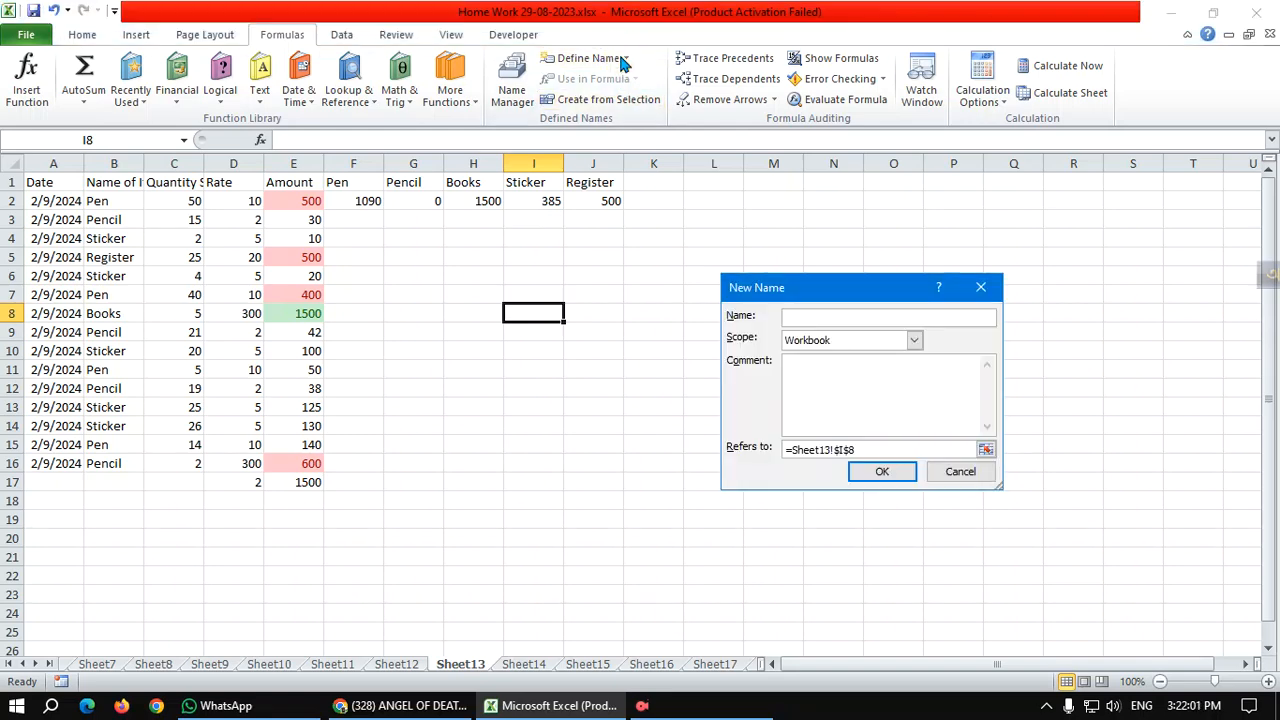
pyautogui.click(984, 280)
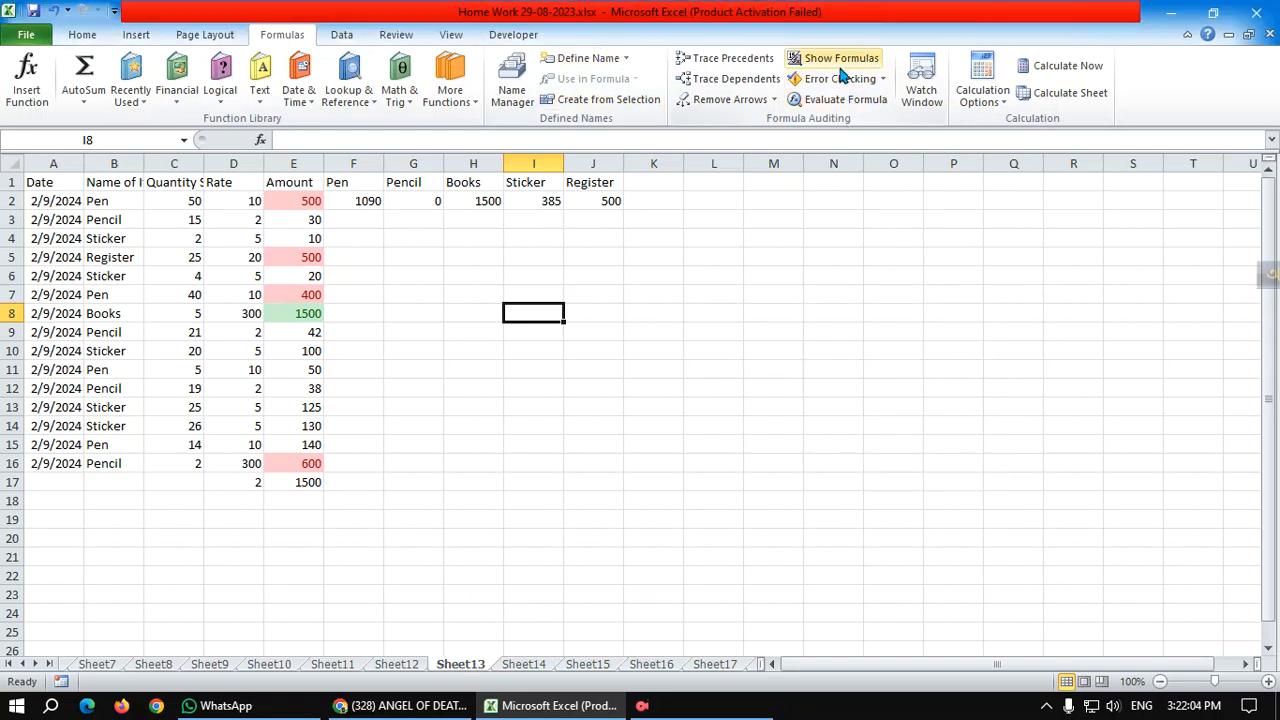